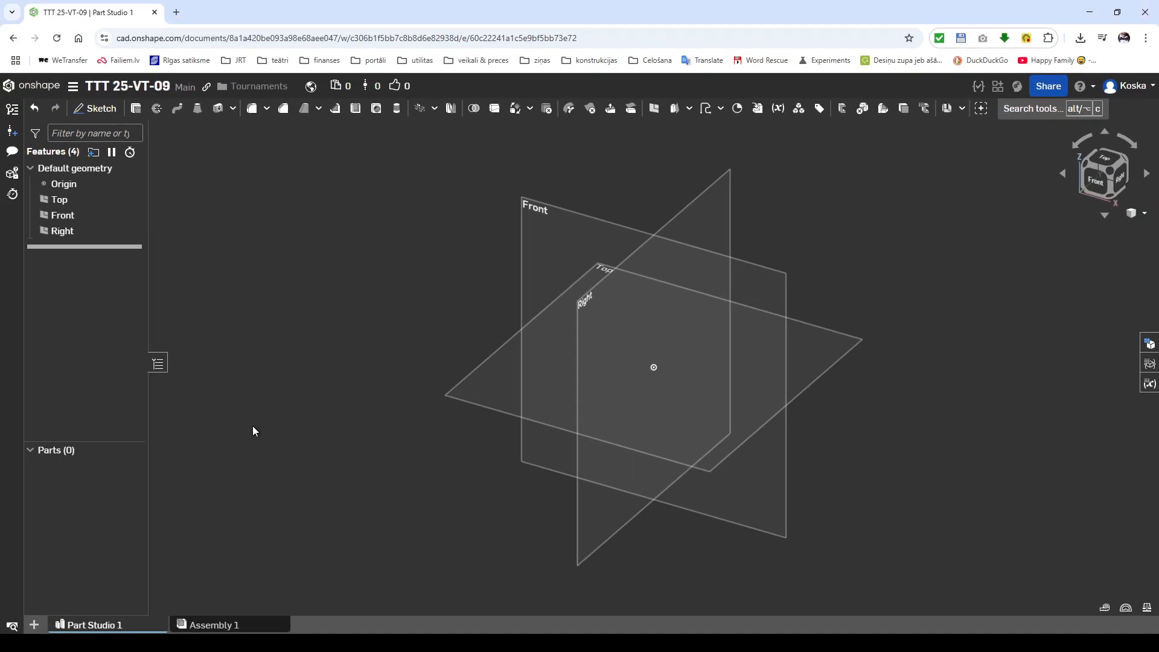
Step: Create a plane offset 80 mm forward from the Front plane
left_click(550, 246)
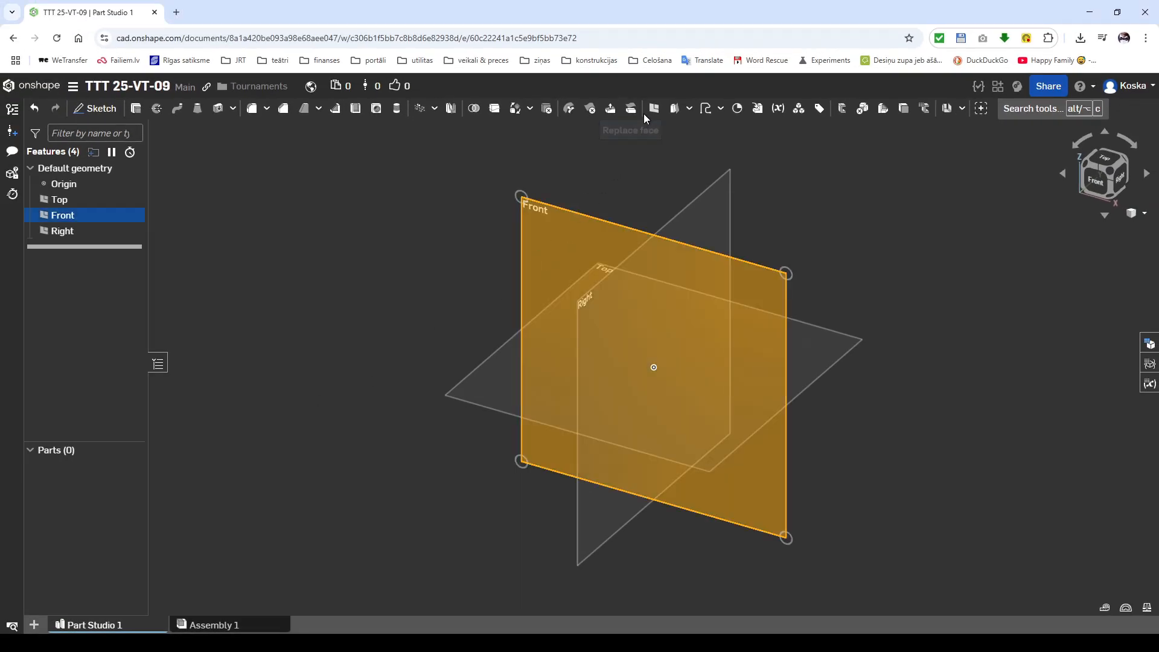
left_click(654, 108)
left_click(270, 200)
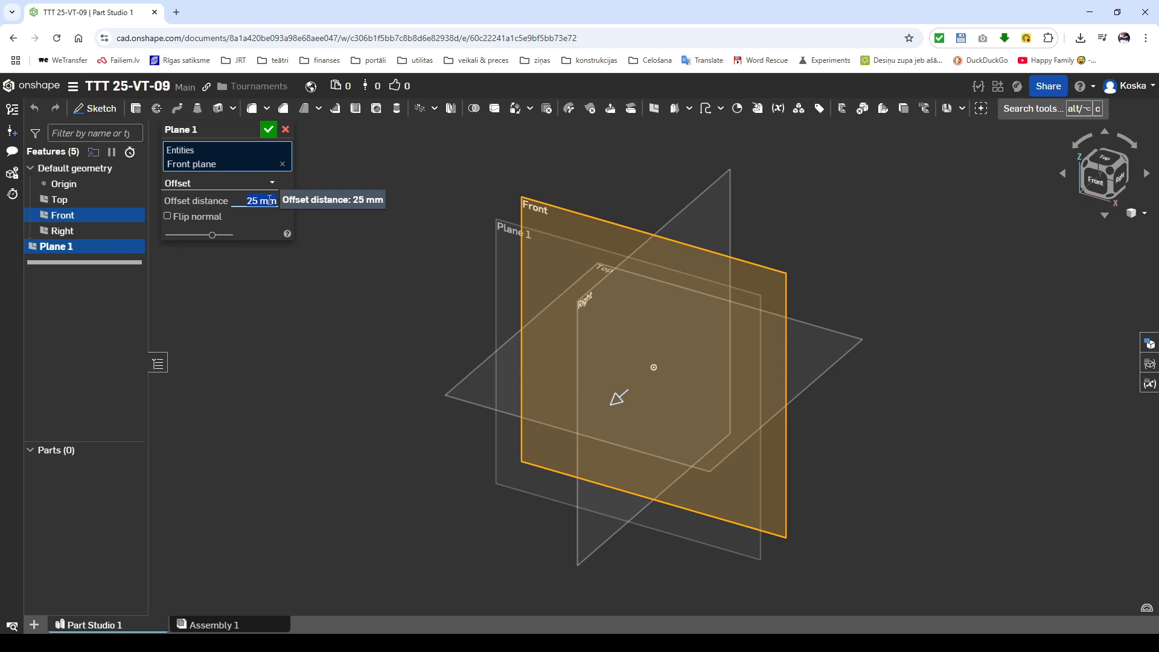
type("80")
key("Return")
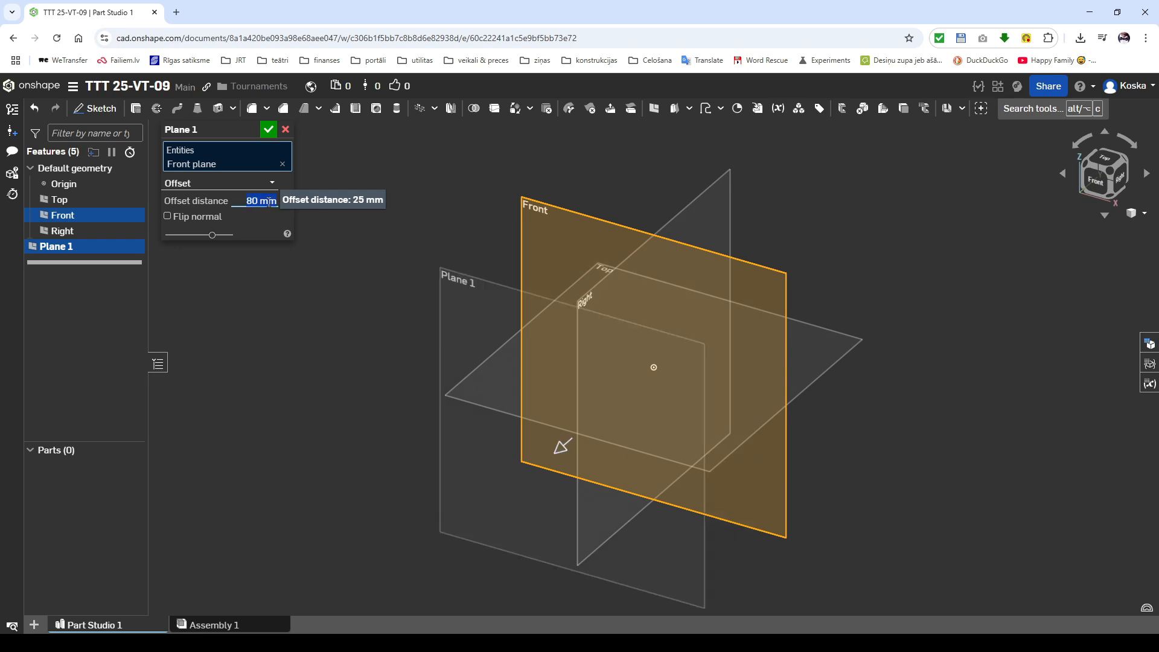
key("Return")
Step: Start a sketch on the offset plane and draw a 40 × 10 mm rectangle resting on the horizontal axis, right of the origin
left_click(481, 310)
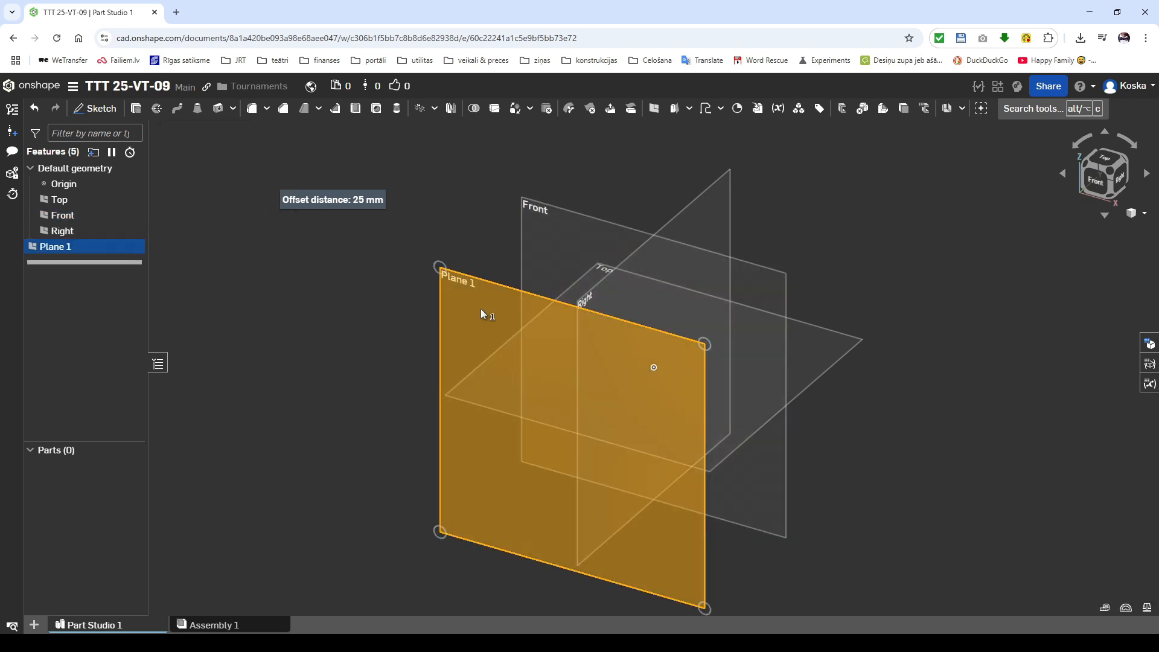
key("shift+s")
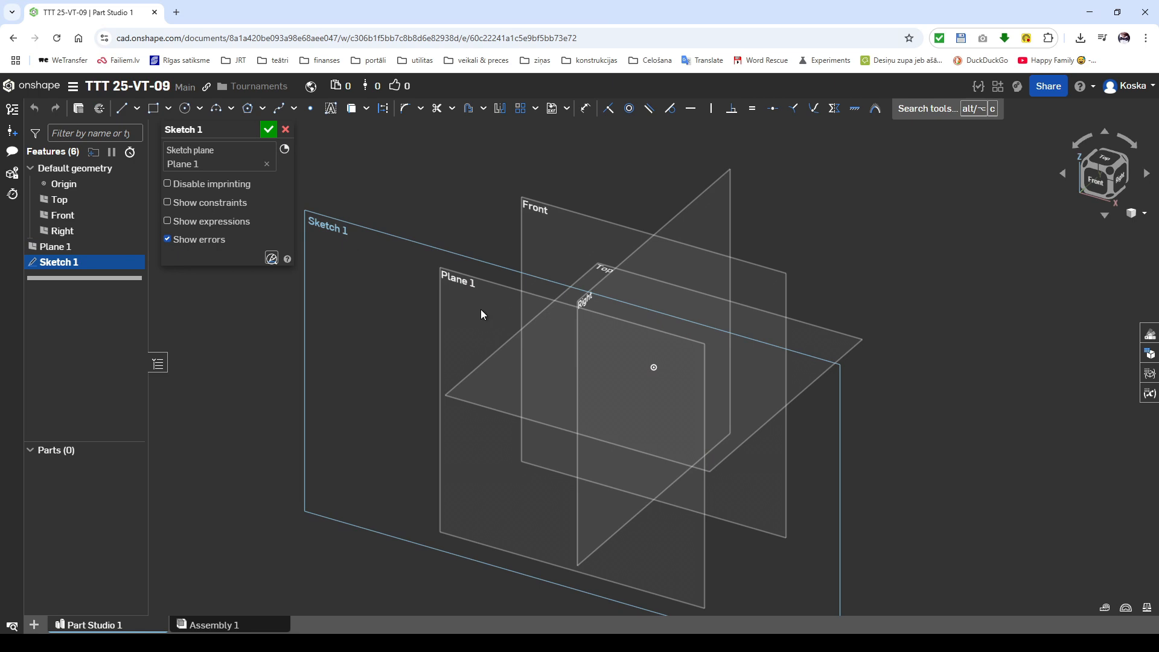
key("n")
key("g")
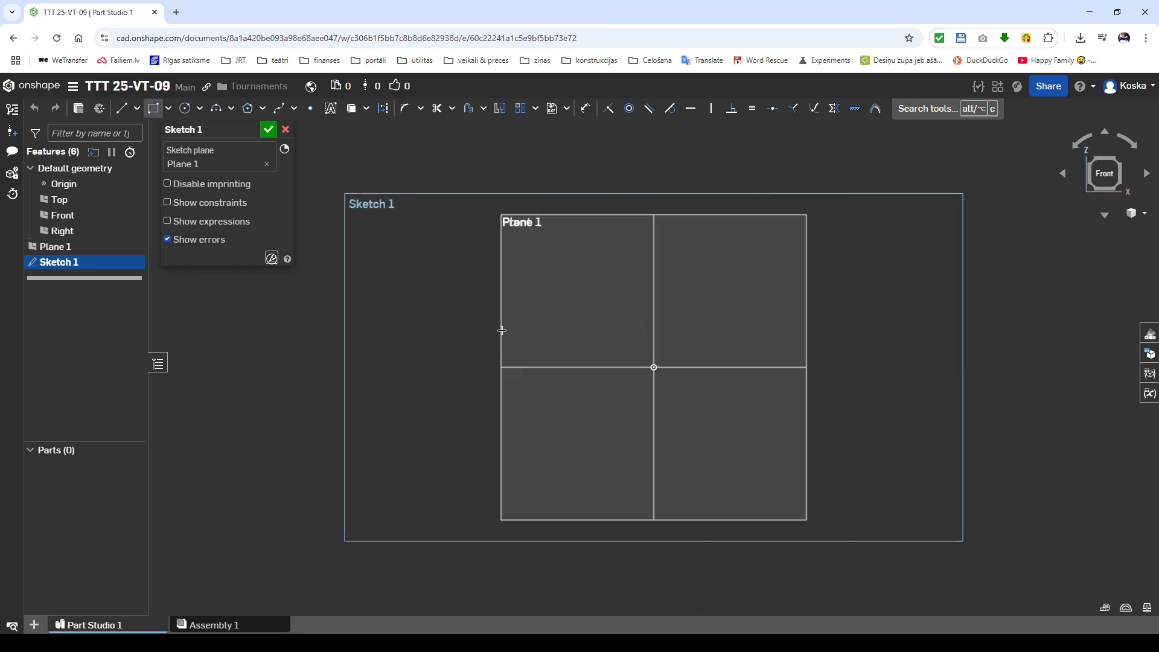
left_click(679, 366)
type("40")
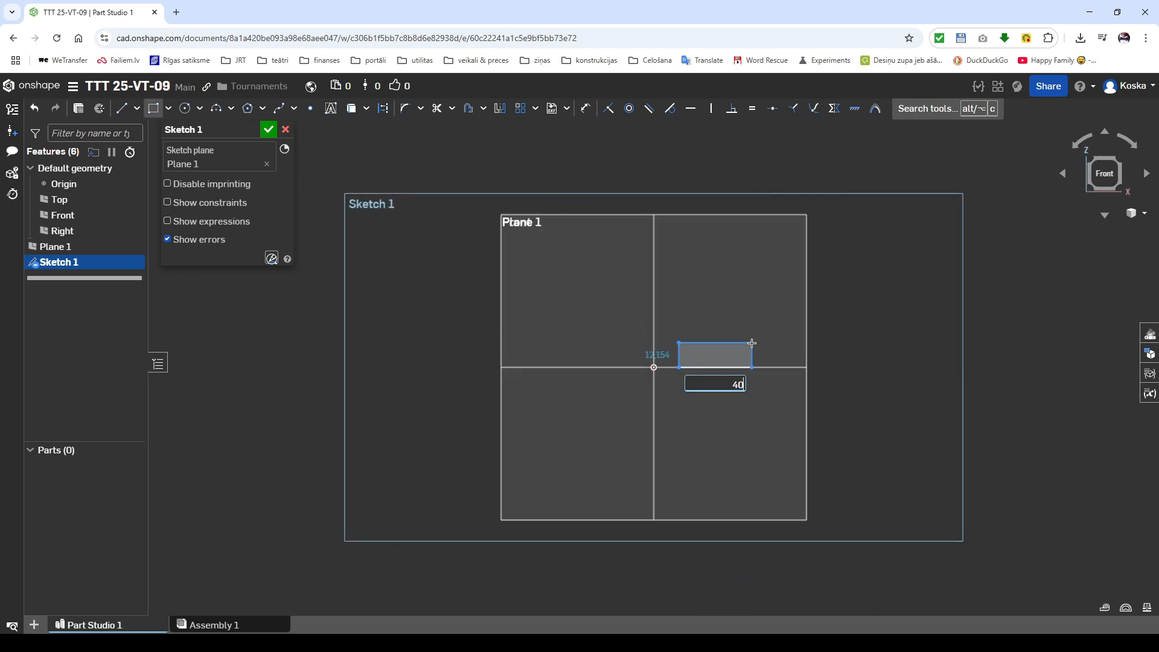
key("Tab")
type("10")
key("Return")
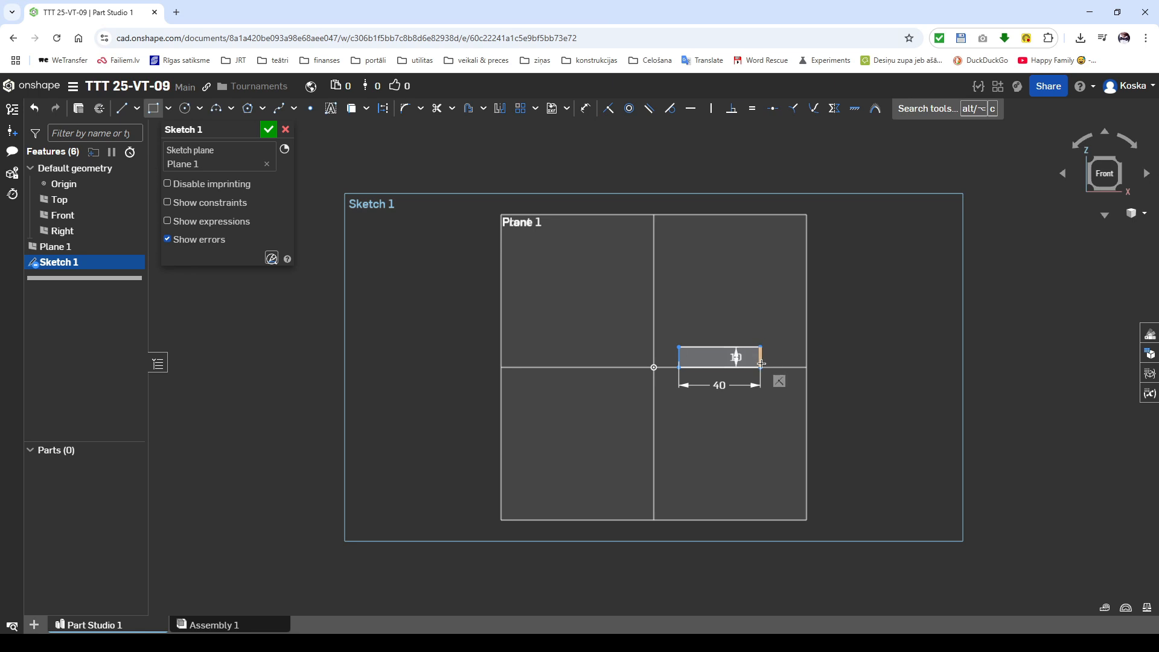
Step: Add a 10 mm wide, 40 mm tall rectangle from the base's lower right corner and a square across the base's left end
left_click(761, 367)
type("10")
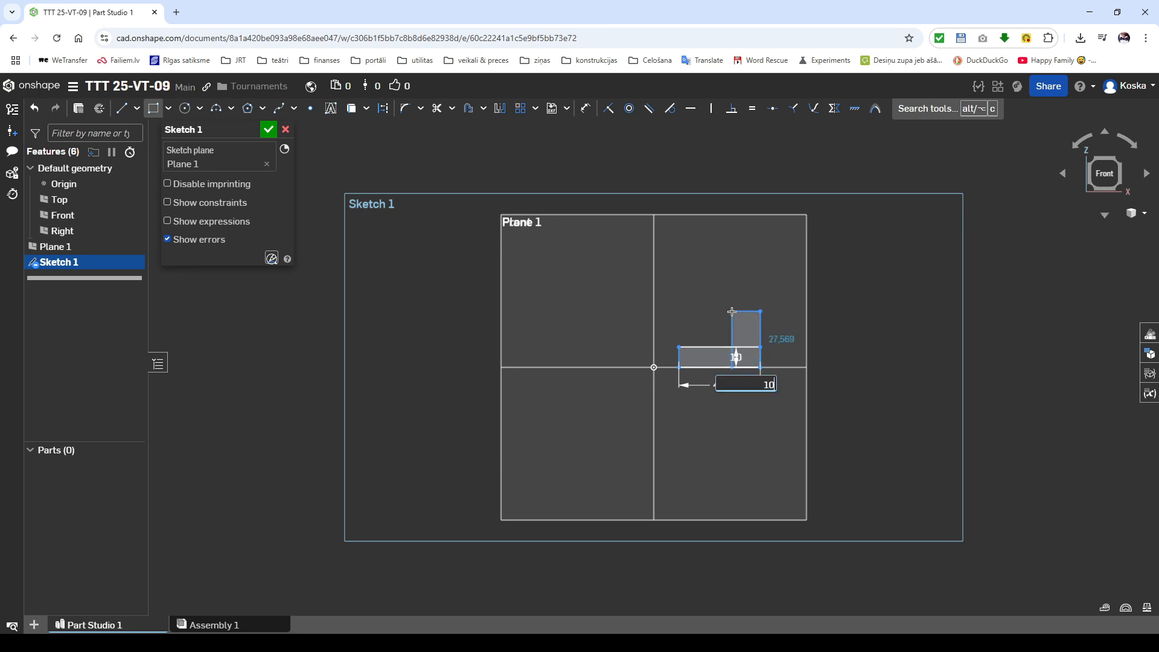
key("Tab")
type("40")
key("Return")
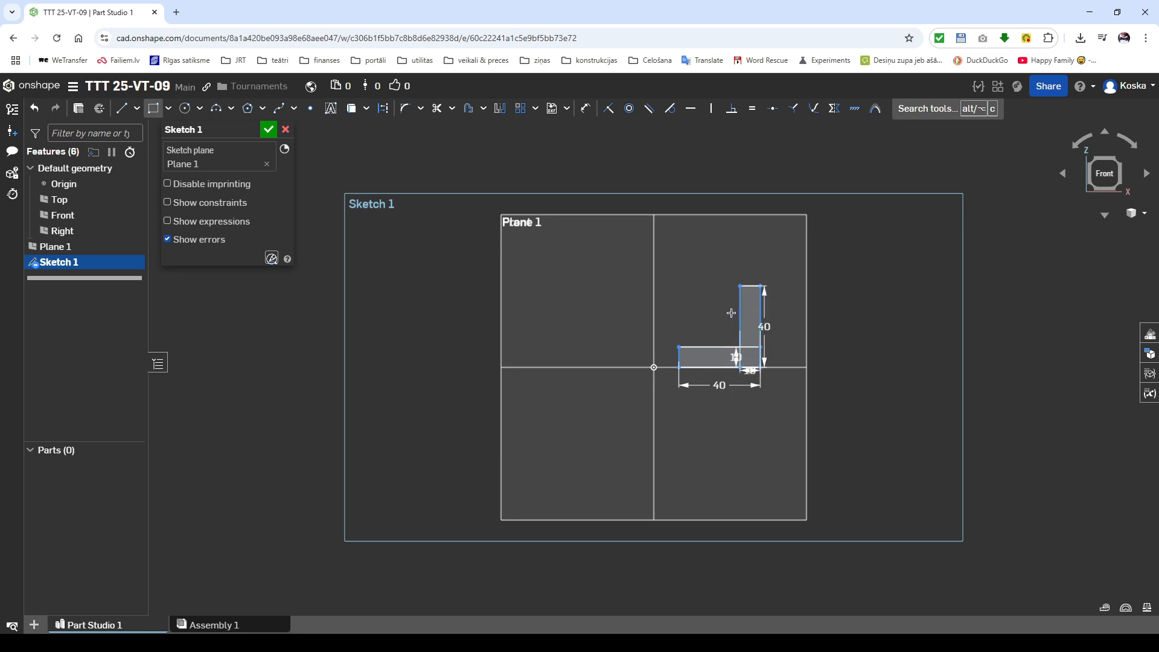
left_click(680, 349)
Step: Draw a 20 mm circle level with the upright's upper edge and a concentric circle through the upright's outer upper corner
key("c")
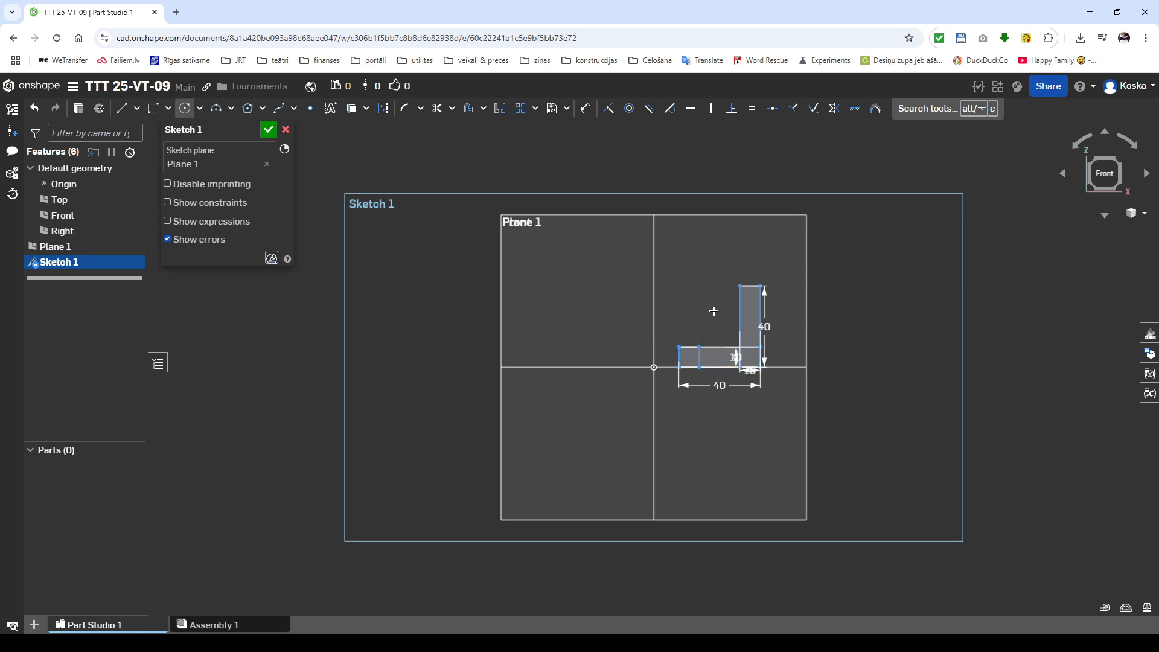
left_click(719, 286)
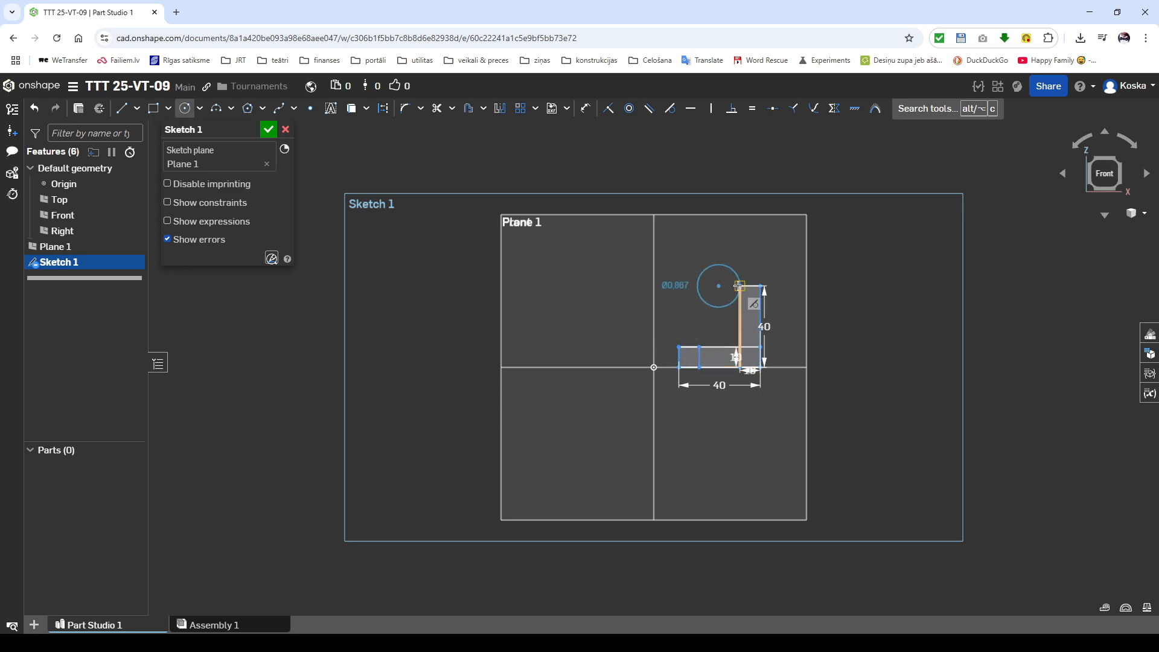
type("20")
key("Return")
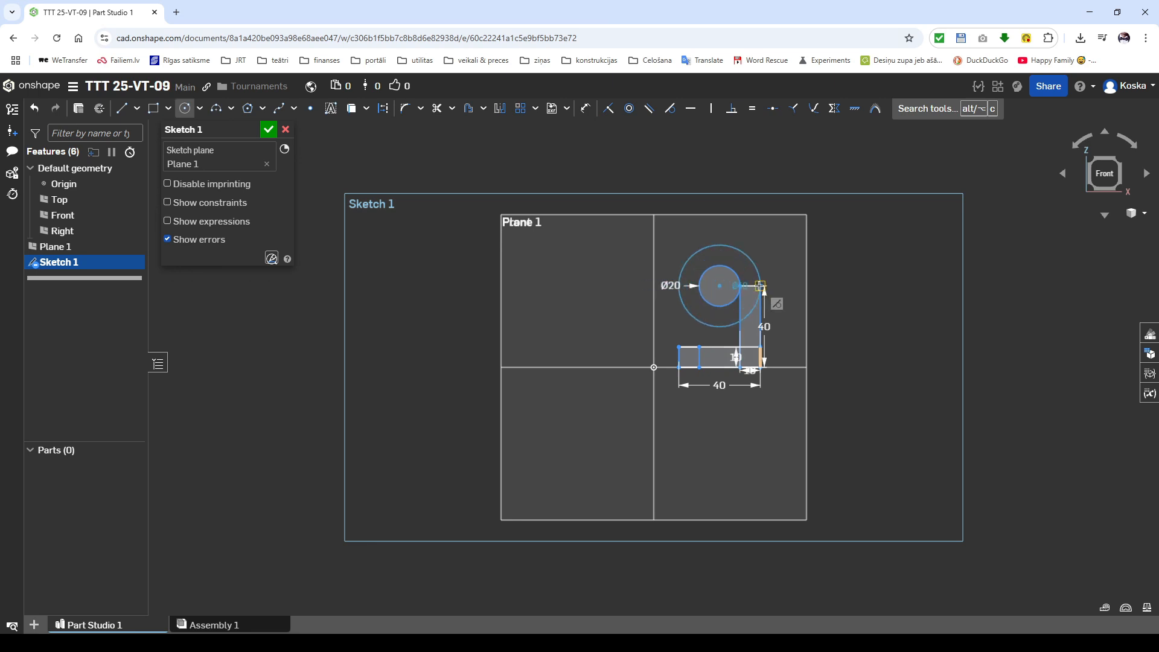
left_click(761, 286)
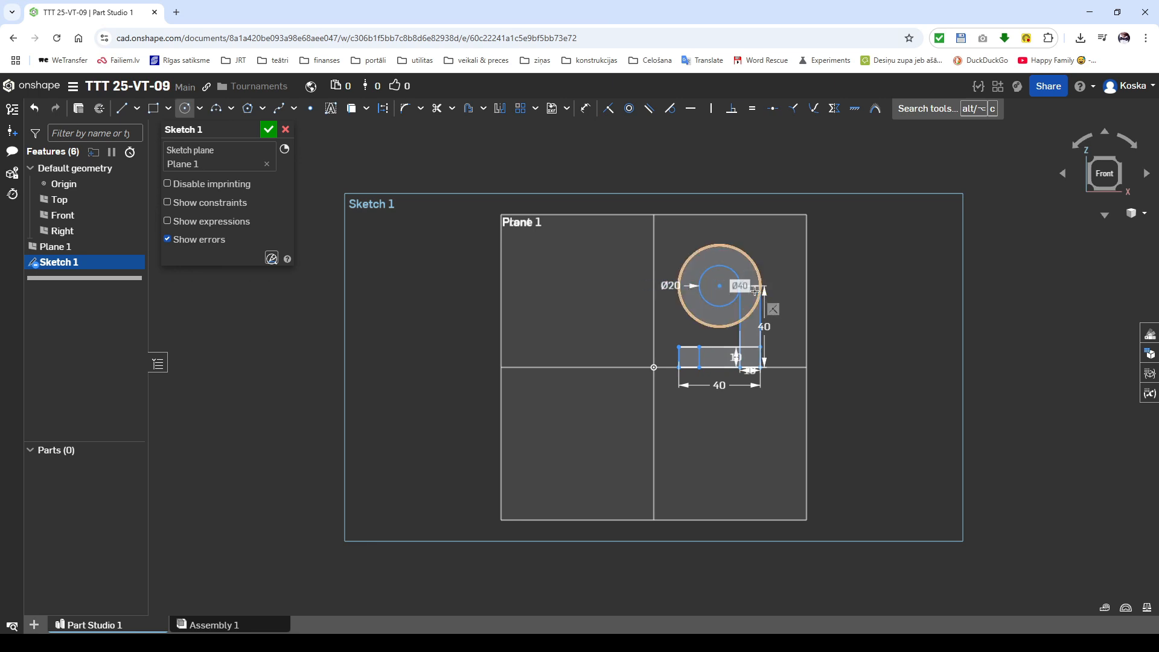
Step: Dimension the base rectangle's left edge 20 mm horizontally from the origin
key("u")
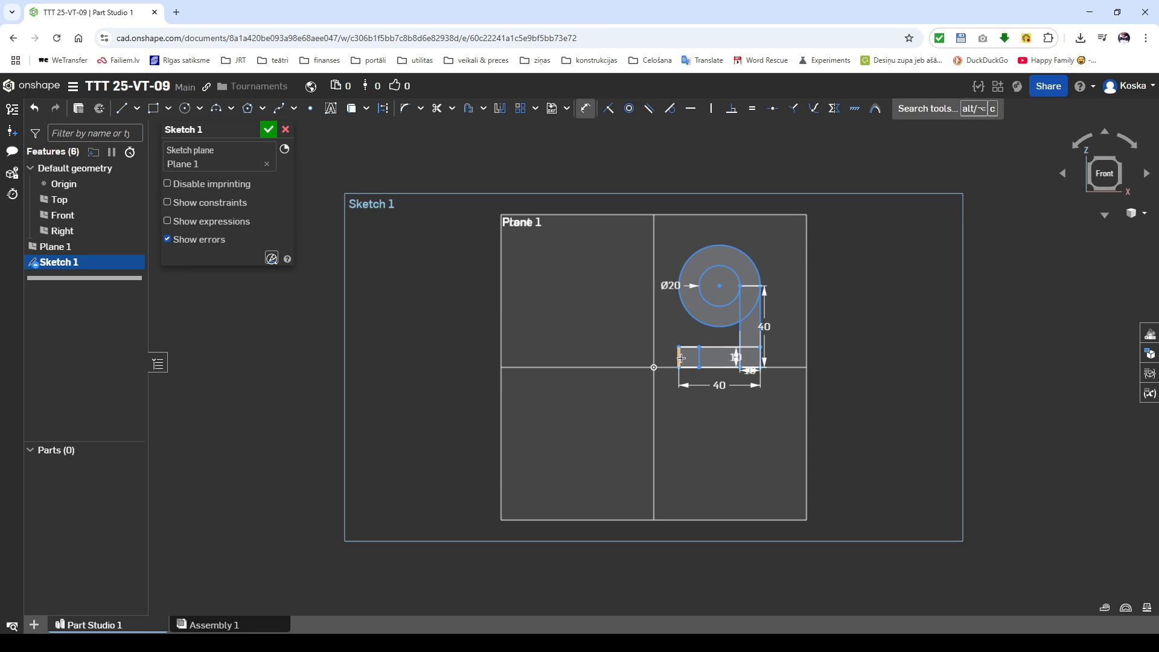
left_click(659, 372)
left_click(669, 400)
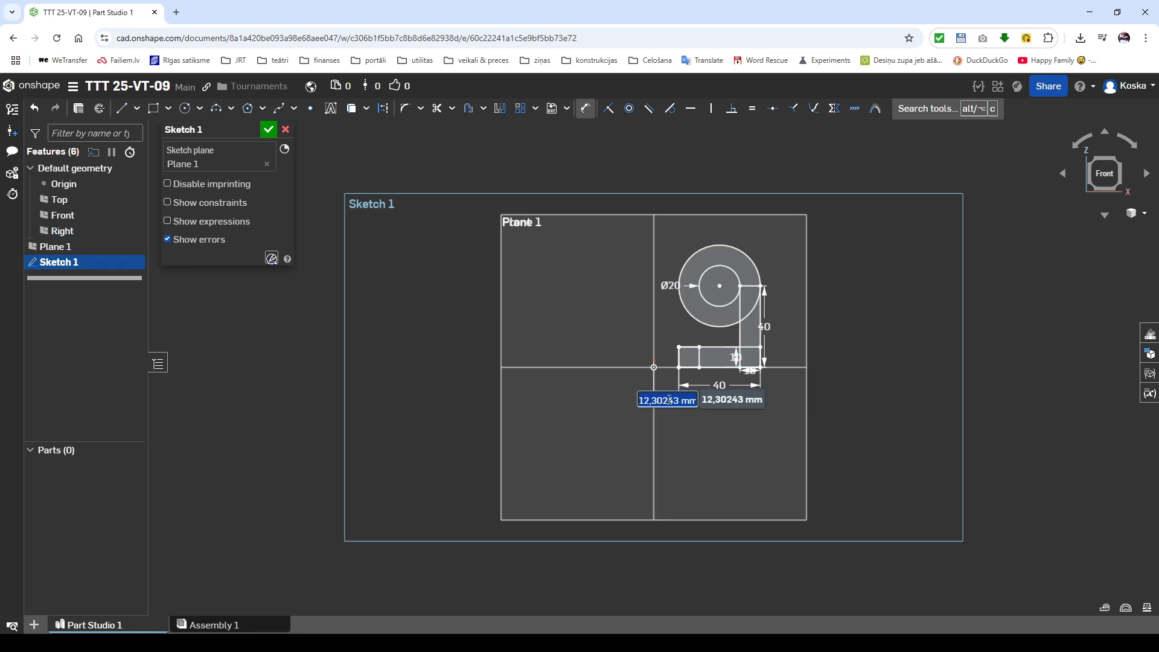
type("20")
key("Return")
Step: Draw a line from the origin to the far side of the outer circle and set its angle to the Top plane to 45°
key("l")
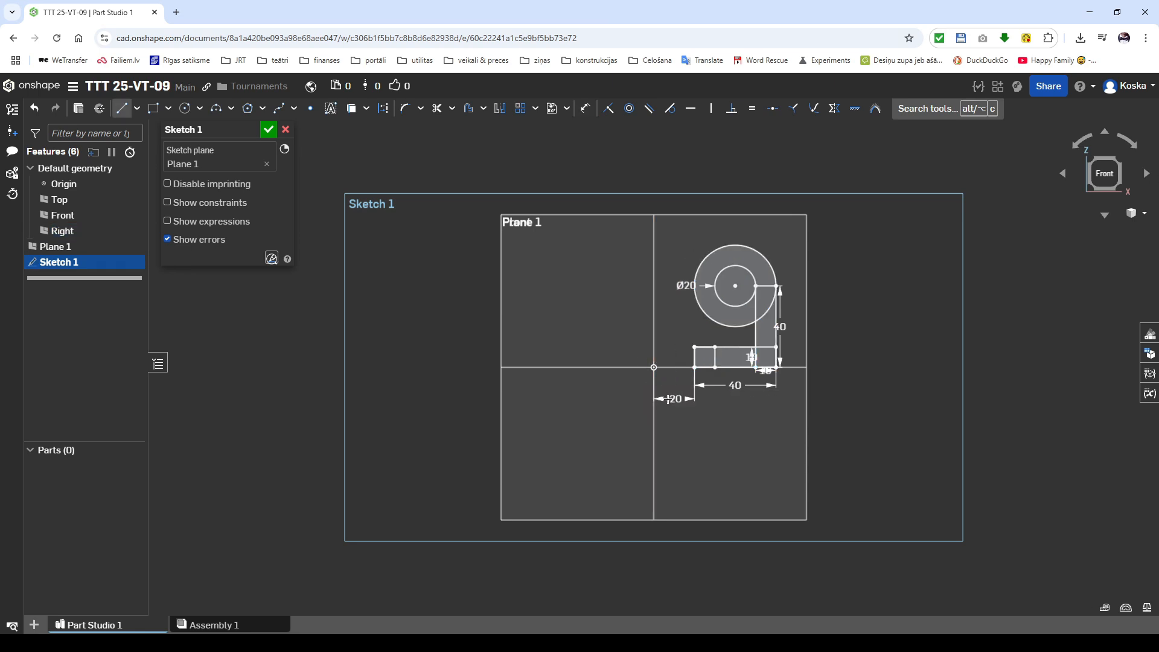
left_click(654, 367)
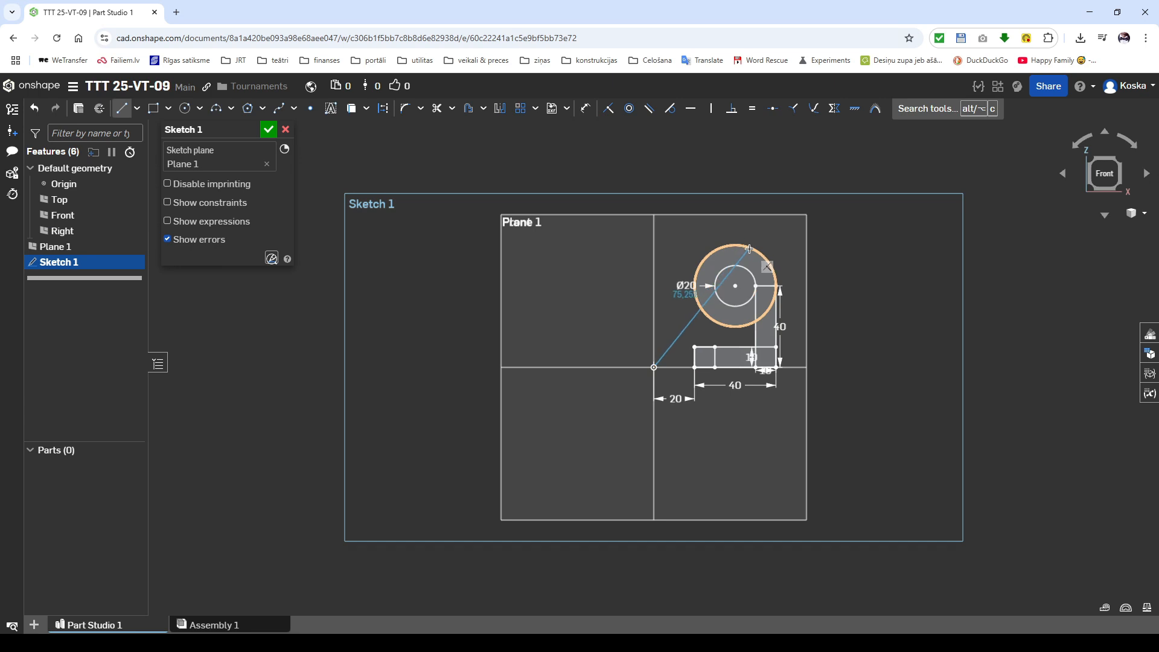
left_click(749, 248)
key("d")
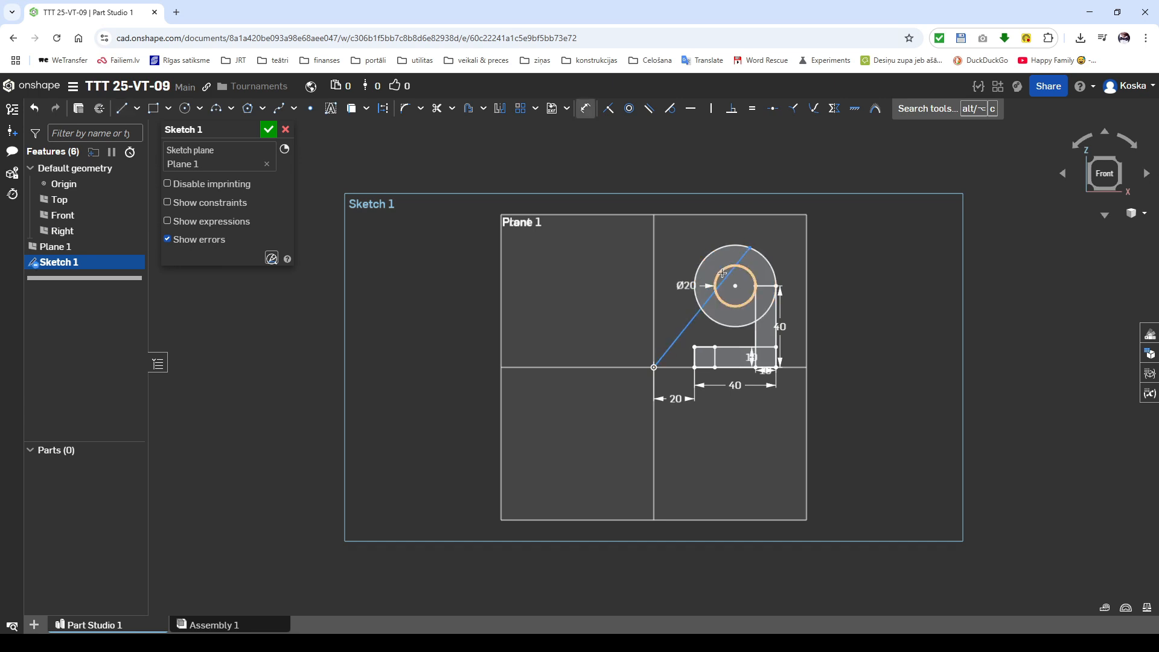
left_click(696, 315)
left_click(675, 367)
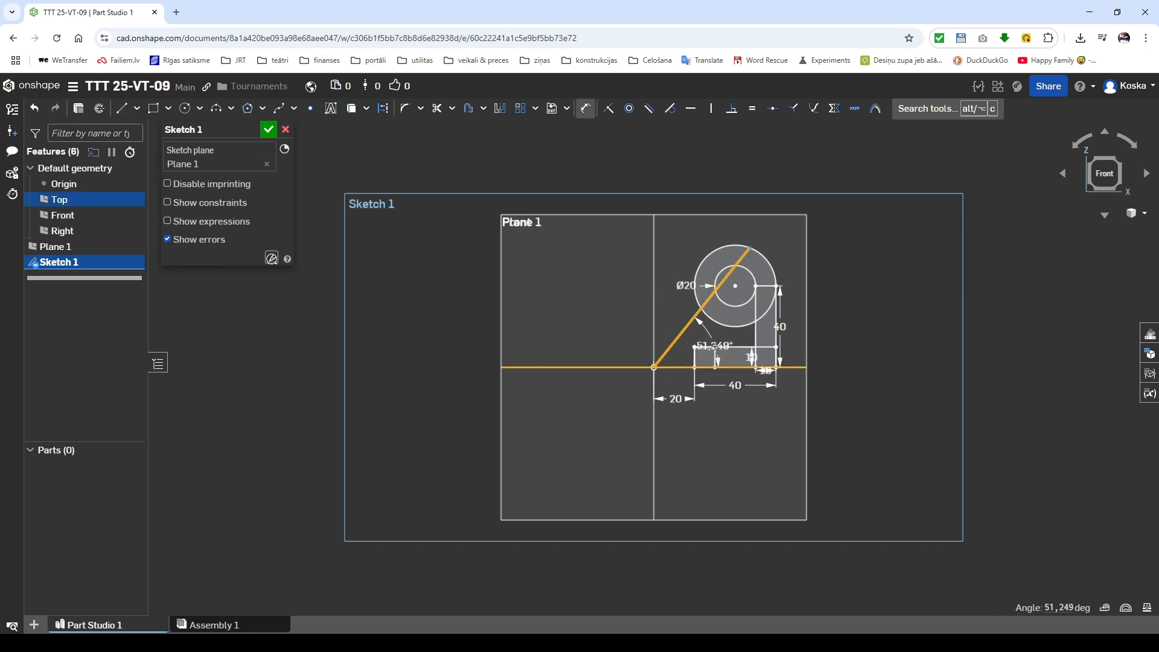
left_click(717, 348)
type("45")
key("Return")
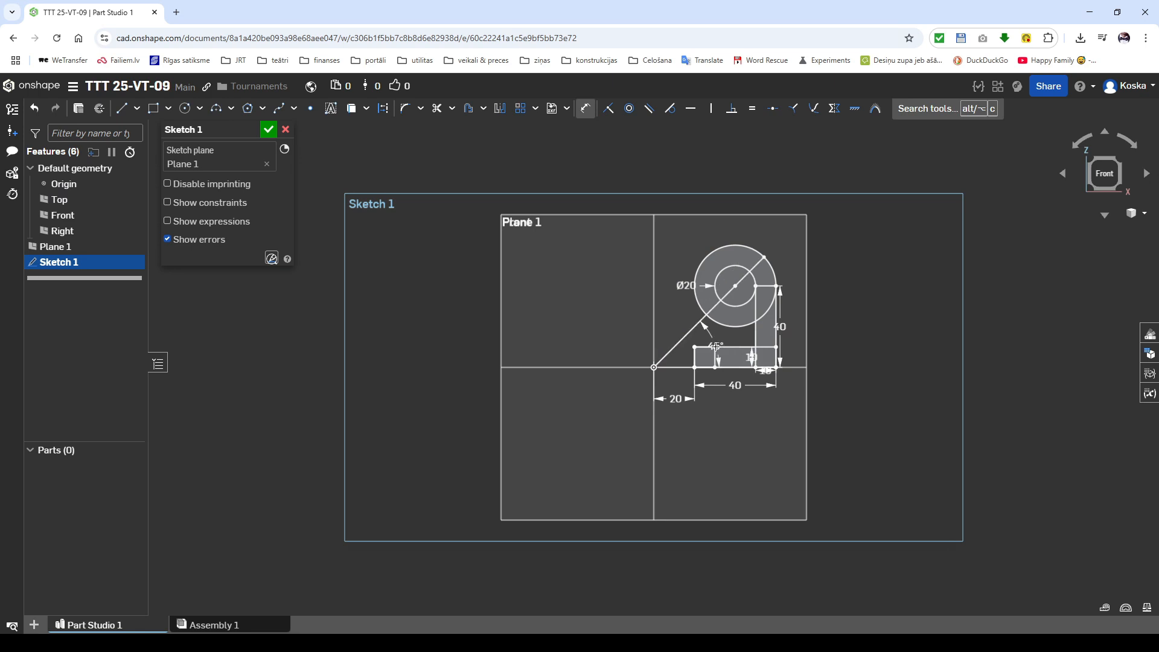
Step: Extrude the base, upright and adjoining arc regions 10 mm toward the Front plane as a new solid, leaving out the base's left end square
key("shift+e")
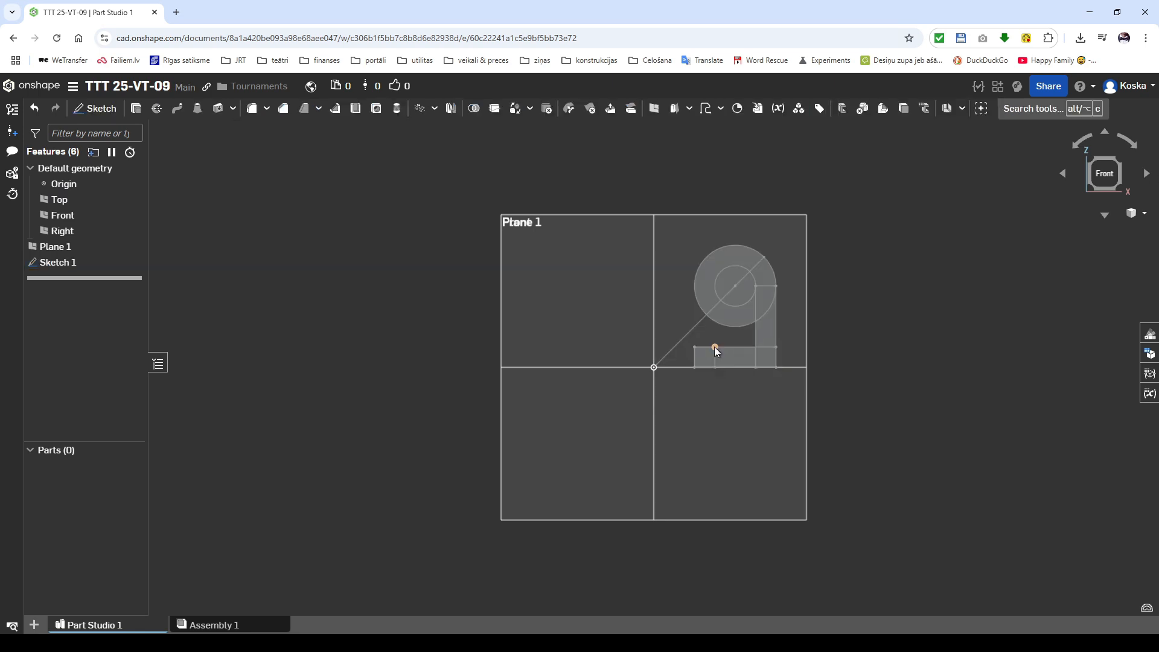
key("space")
left_click(726, 359)
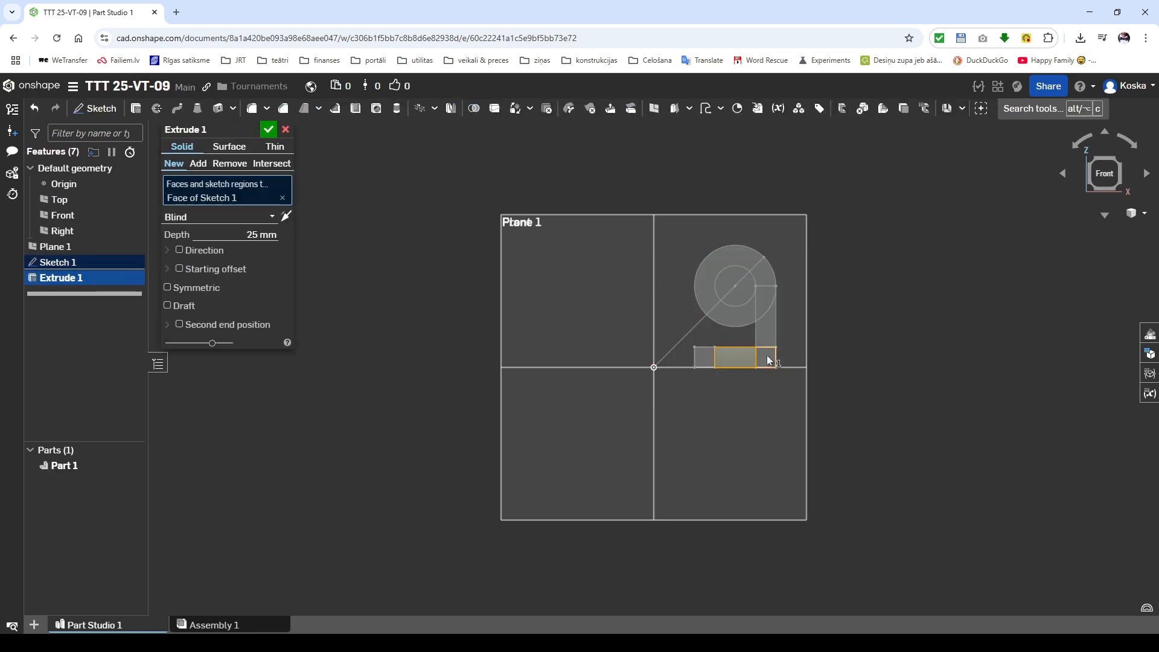
left_click(768, 358)
left_click(764, 329)
left_click(767, 304)
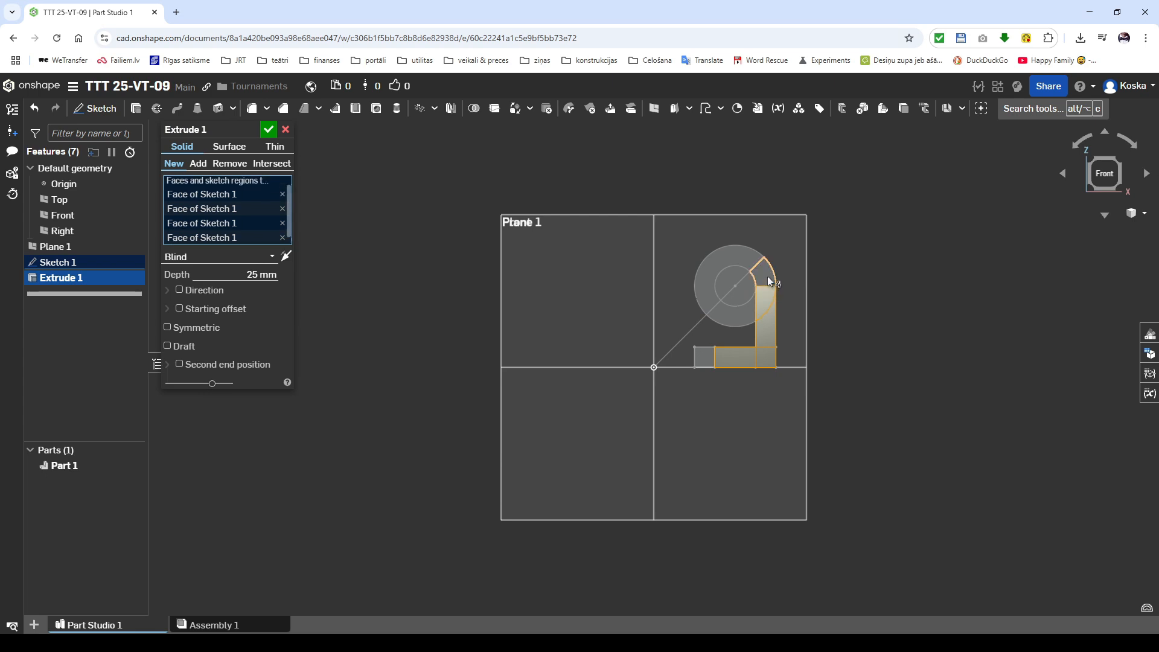
left_click(763, 277)
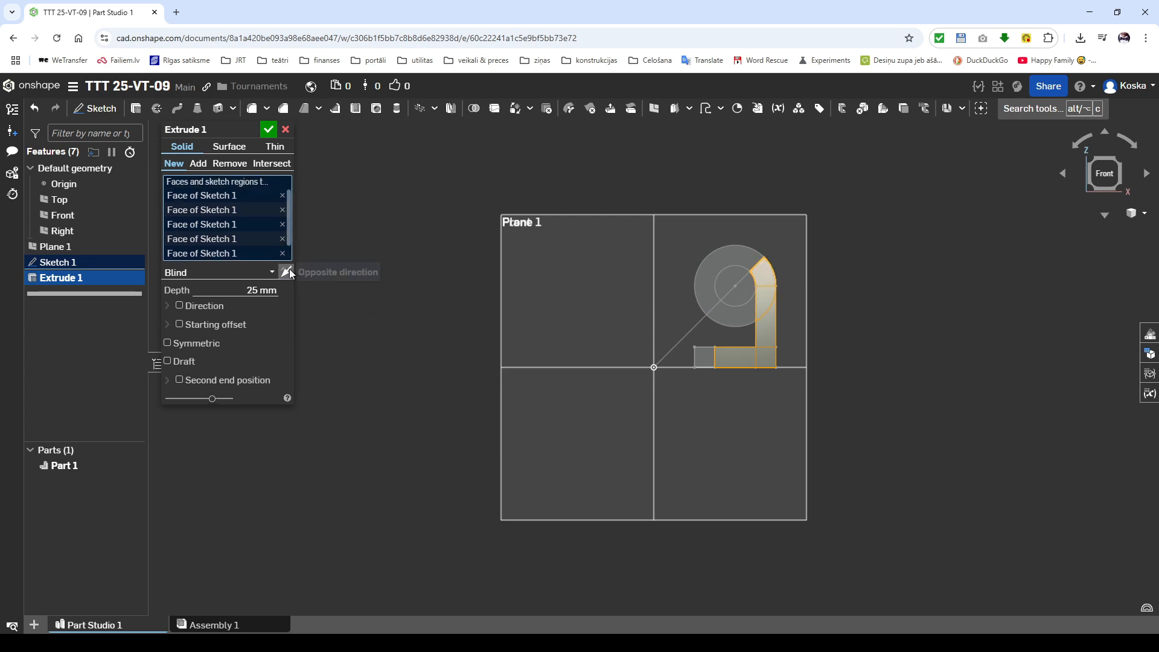
double_click(260, 290)
type("10")
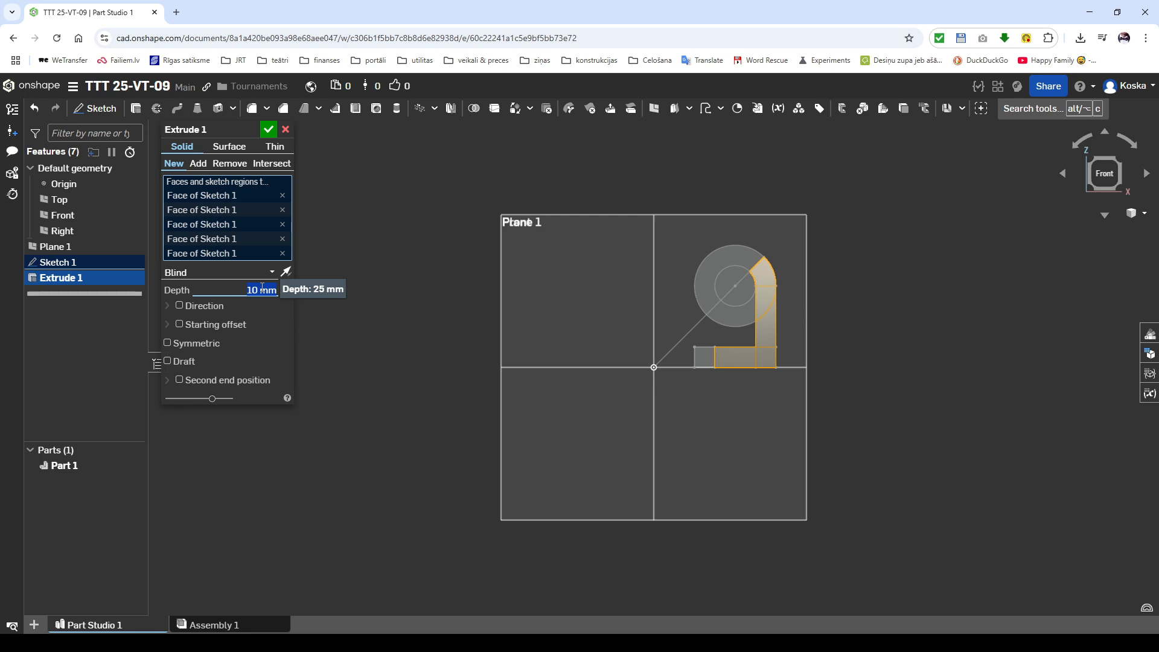
key("Return")
Step: Extrude the base's left end square 60 mm toward the Front plane, added to the existing part, and hide Sketch 1
key("shift+e")
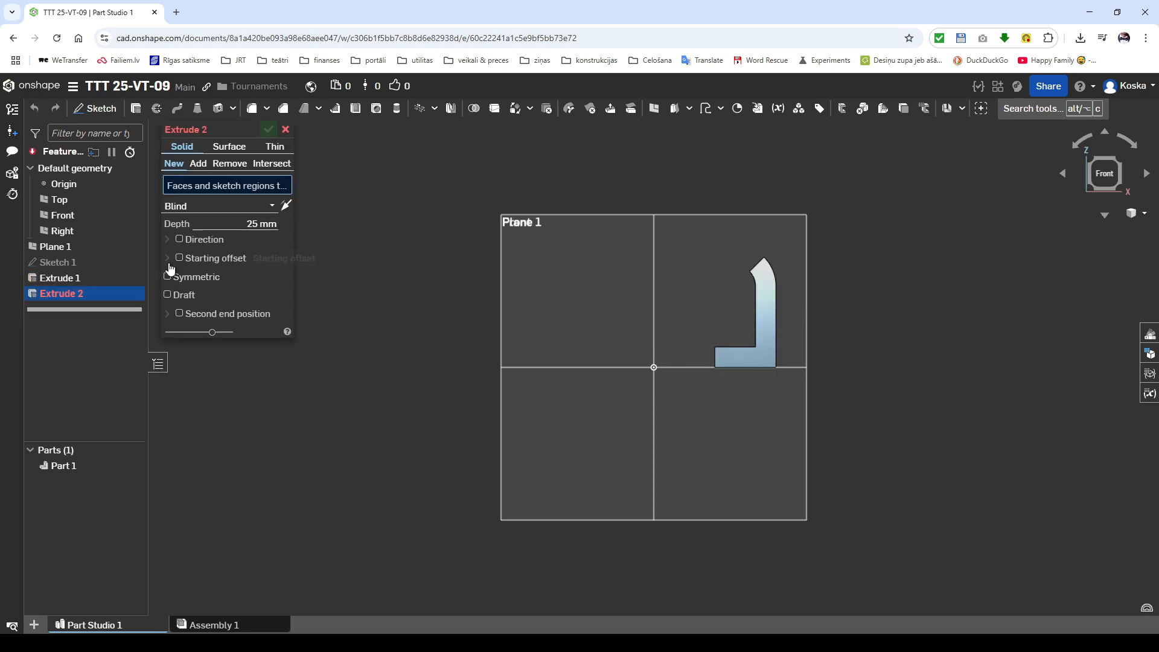
left_click(131, 262)
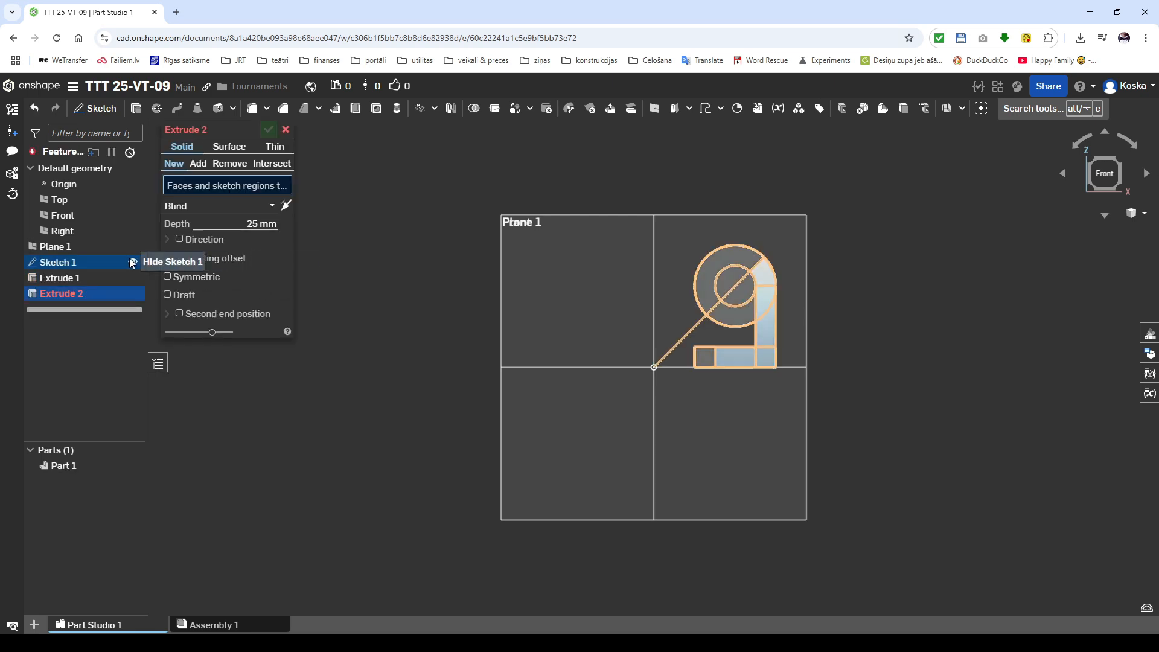
left_click(252, 223)
type("60")
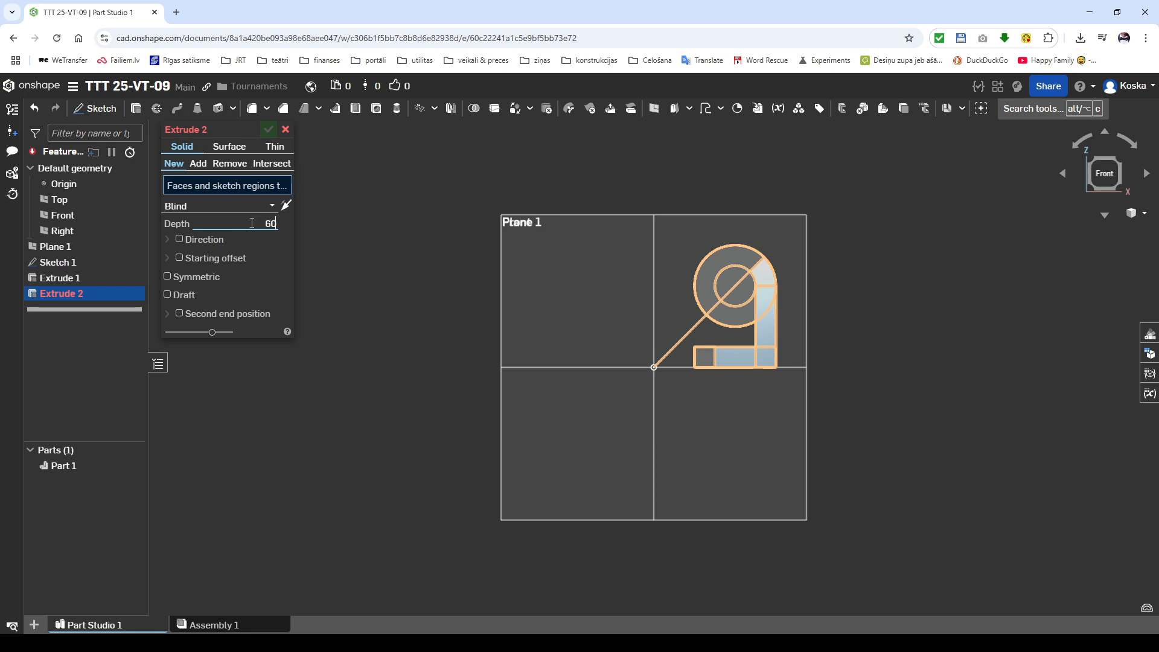
left_click(286, 205)
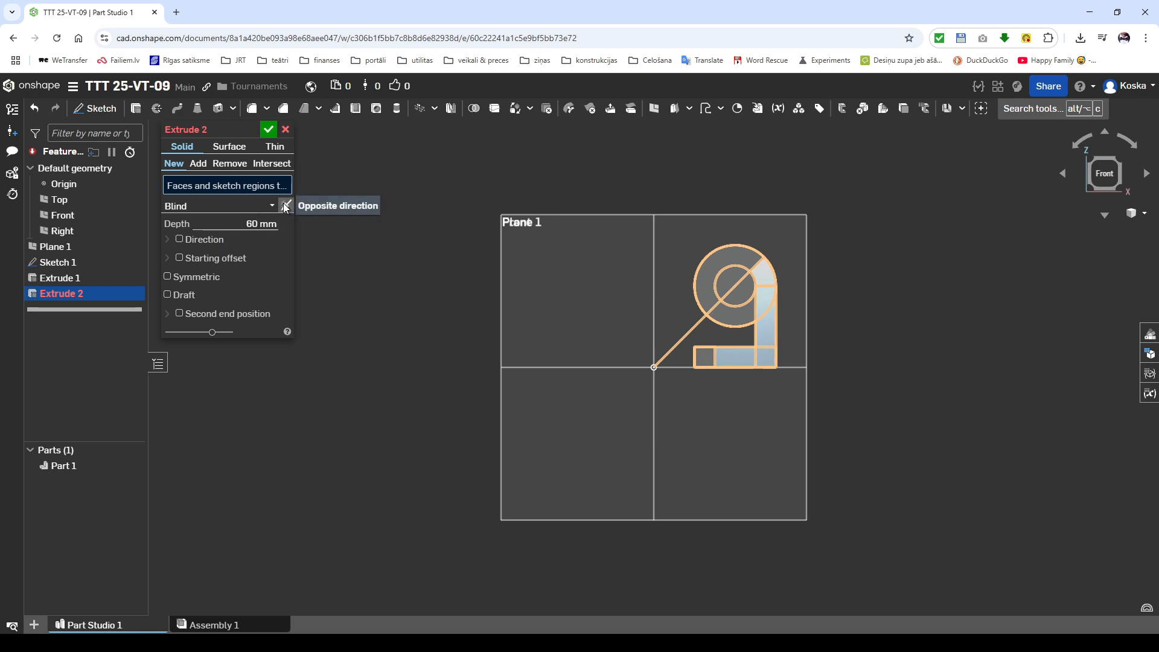
left_click(199, 165)
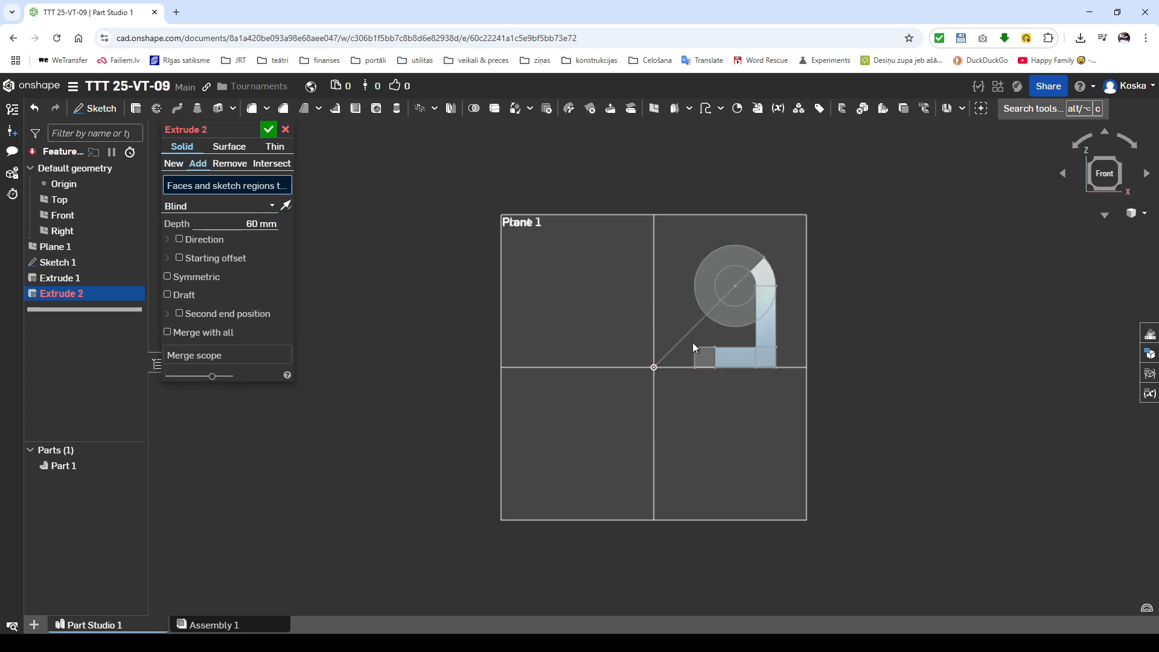
left_click(705, 358)
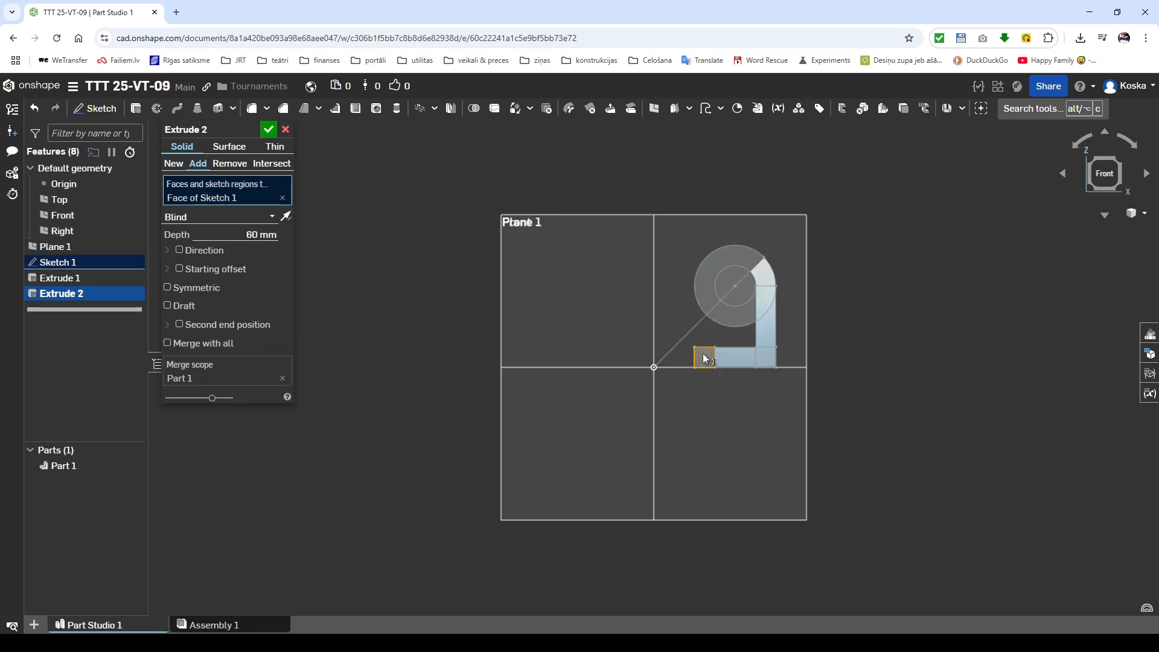
left_click(269, 131)
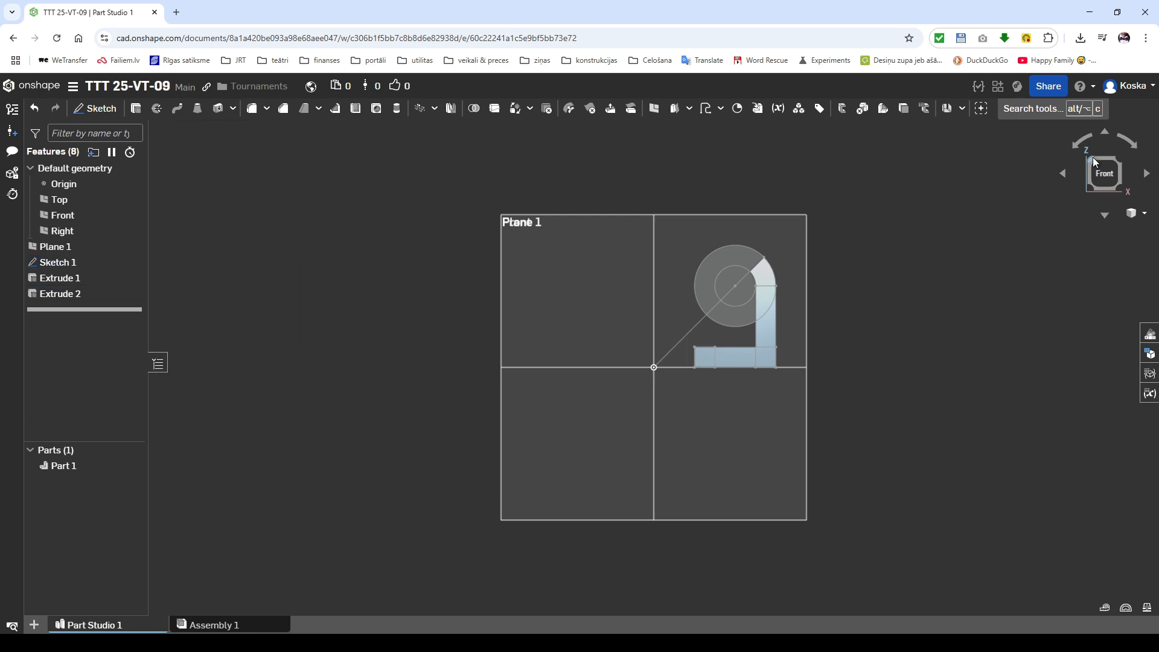
left_click(1092, 157)
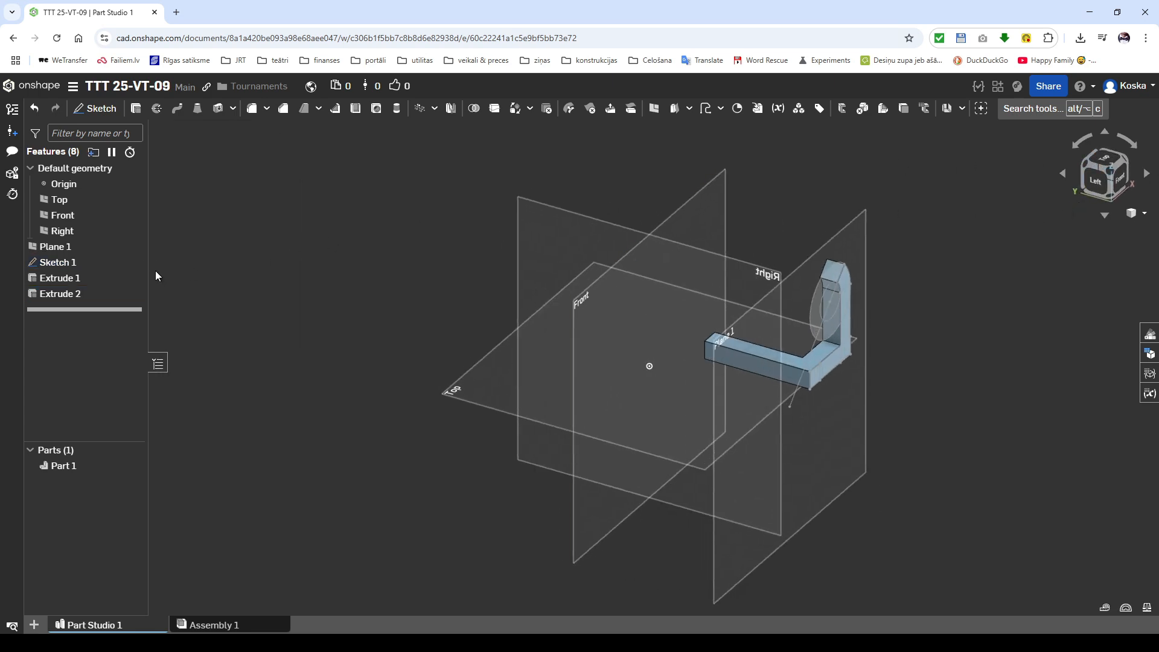
left_click(132, 262)
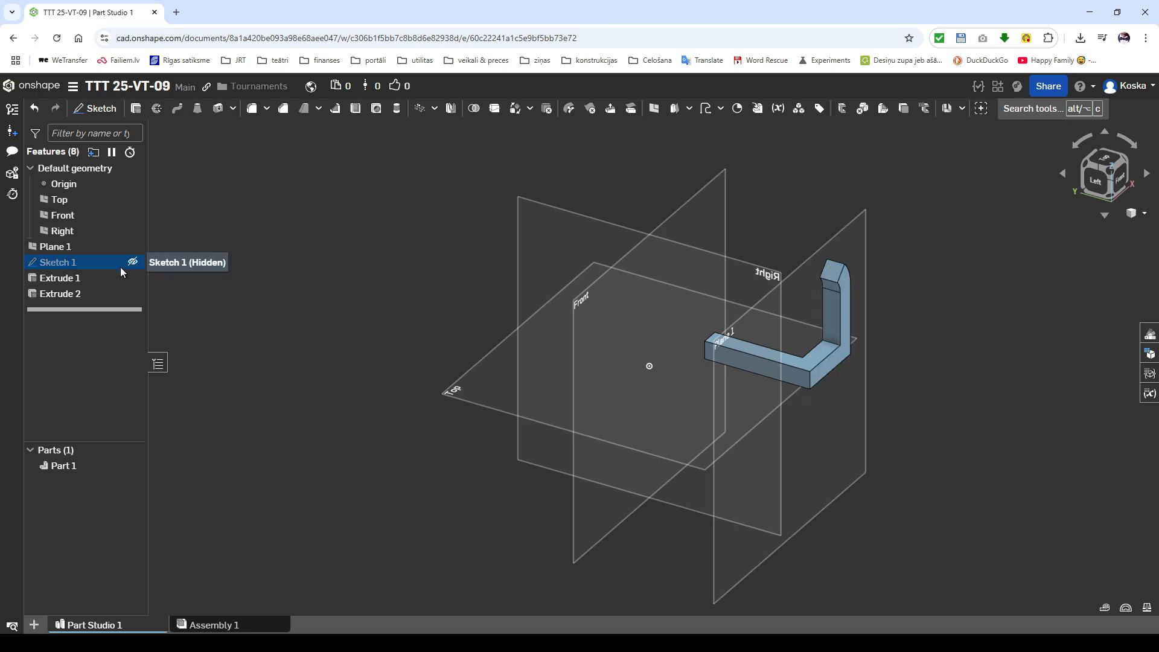
Step: Hide Plane 1 and mirror the part about the angled end face of its arc, adding the mirrored half to the existing part
left_click(132, 246)
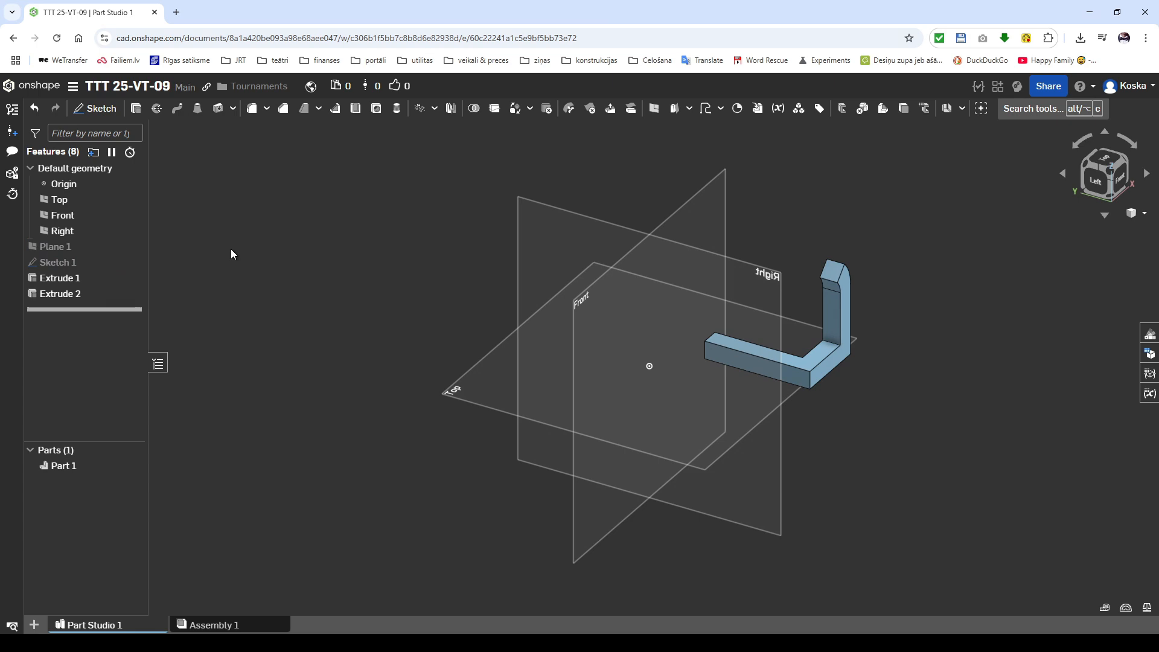
left_click(448, 108)
left_click(850, 313)
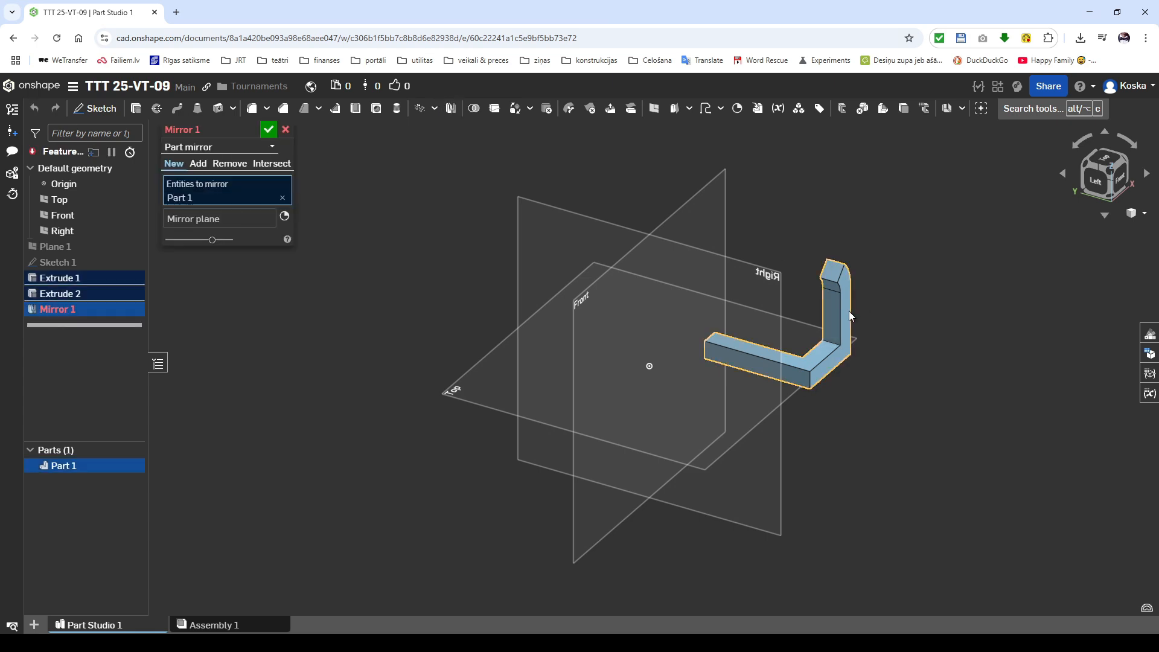
left_click(241, 223)
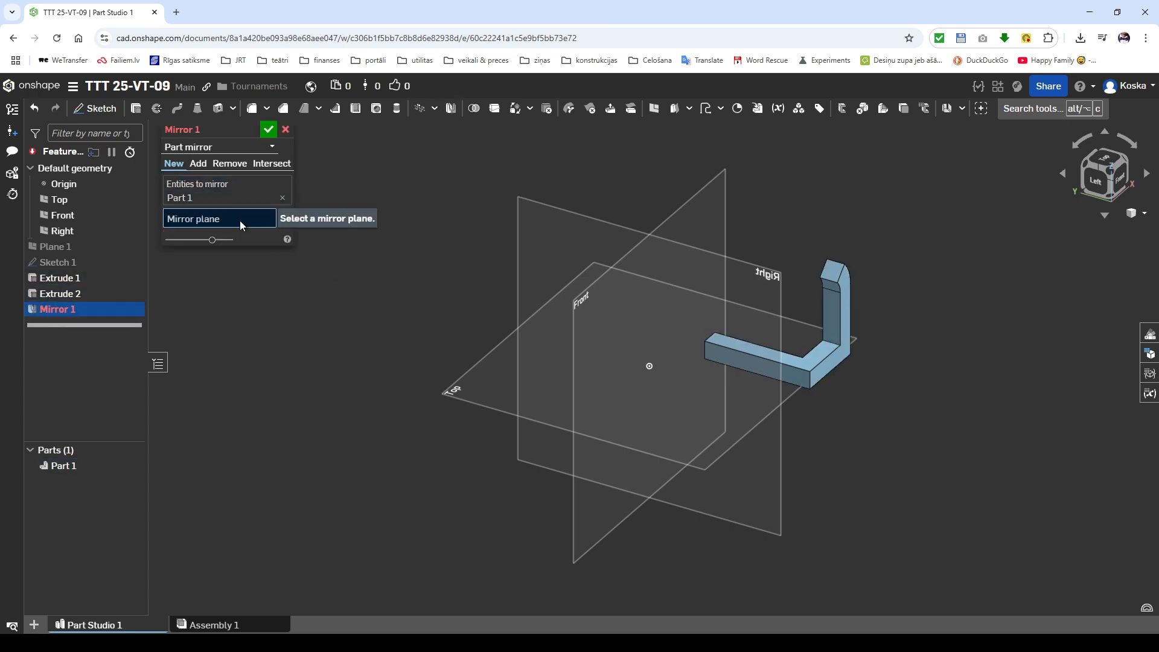
left_click(831, 275)
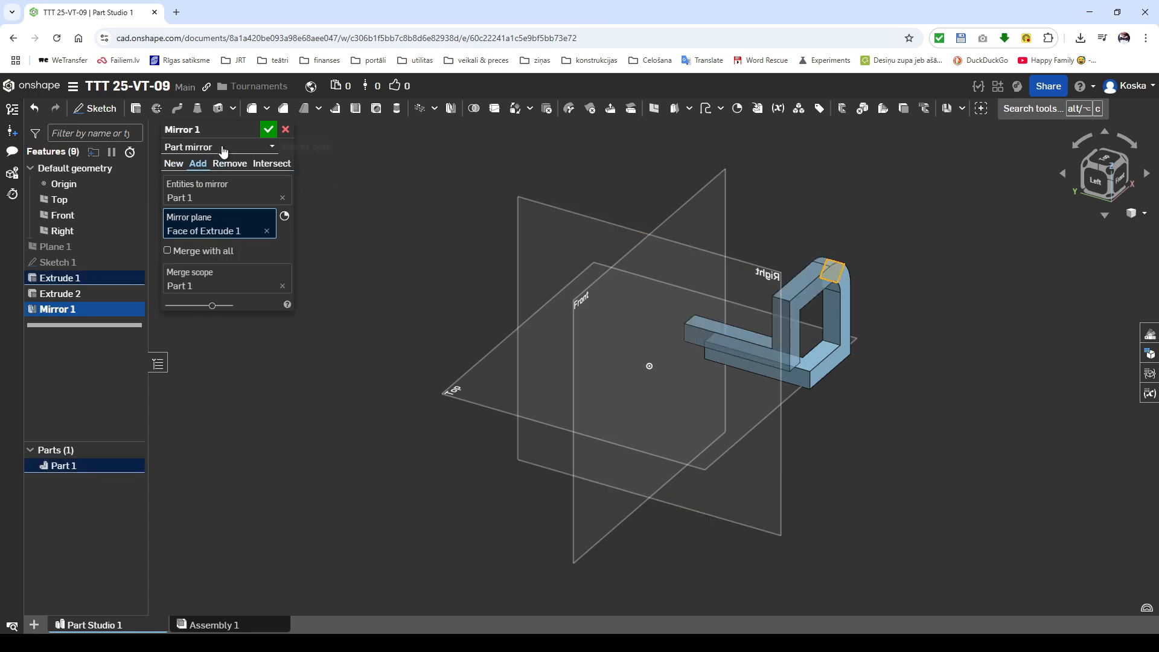
left_click(268, 129)
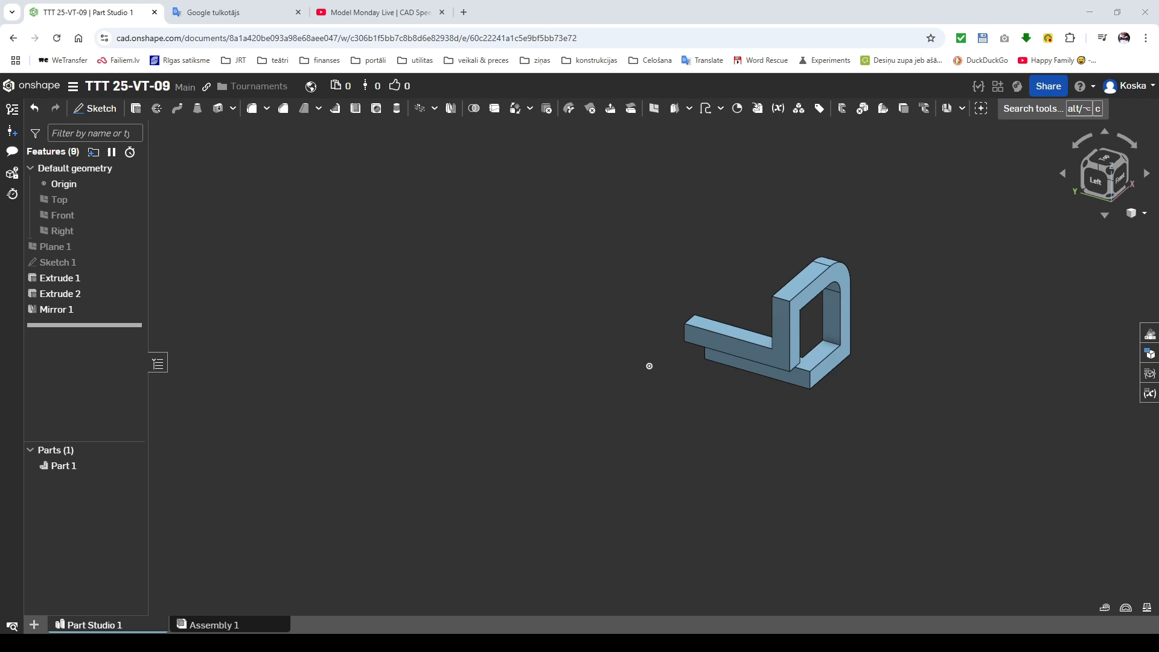
Step: Create a routing curve from the origin to a point at X 10 mm, Y -10 mm, Z 10 mm
left_click(705, 108)
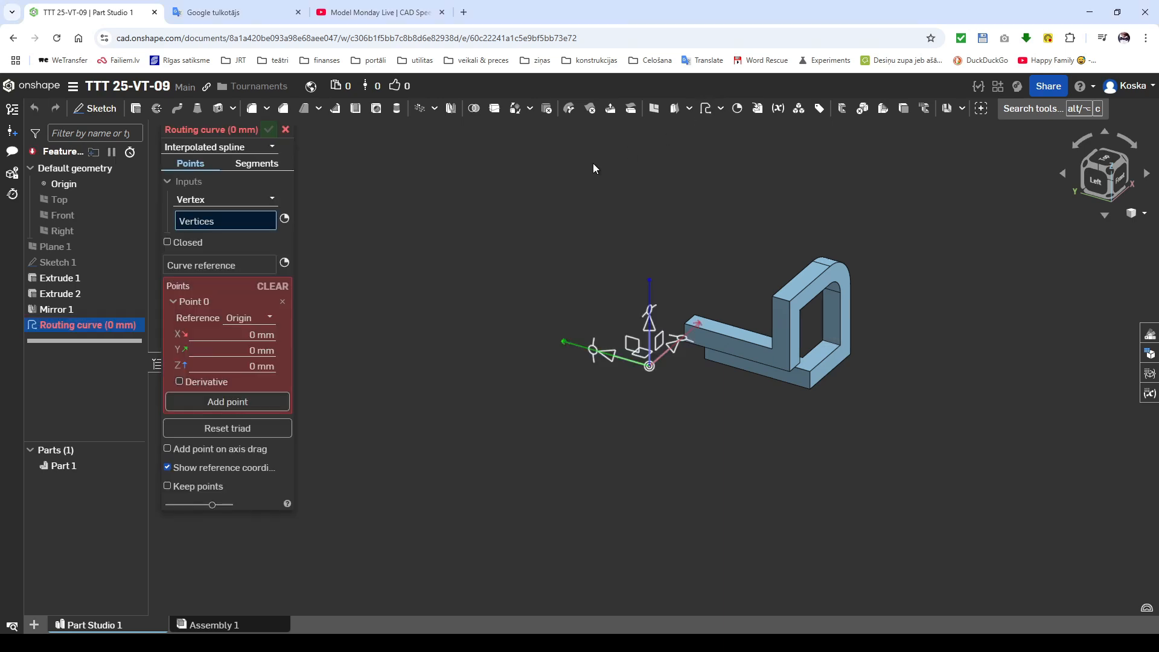
left_click(258, 400)
left_click(271, 335)
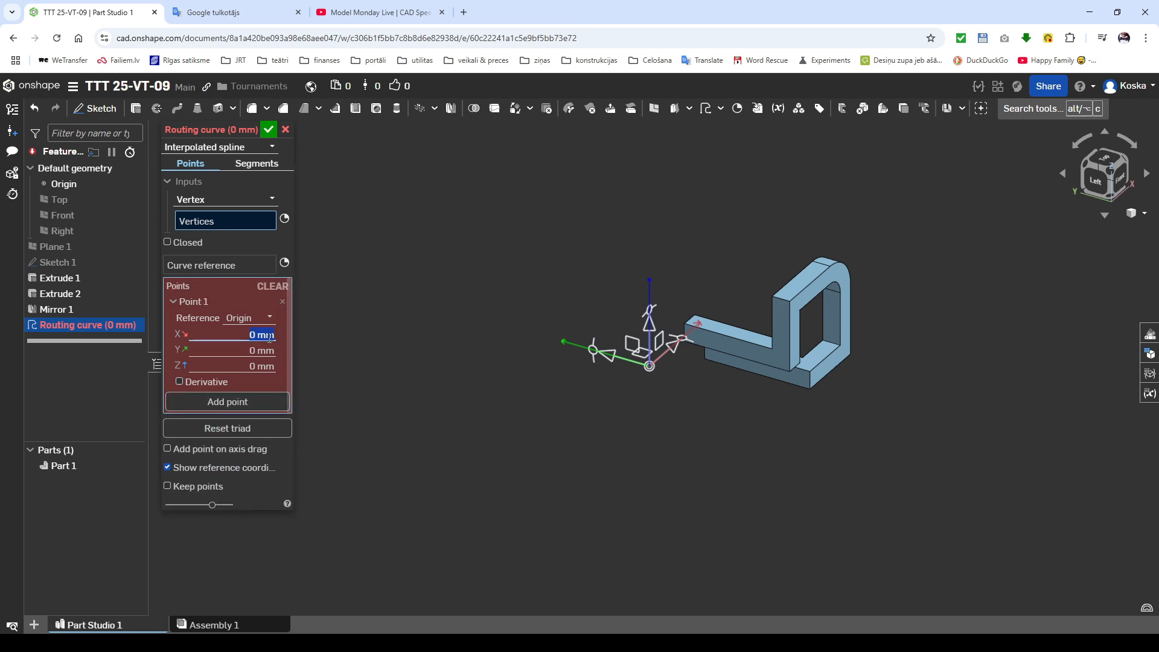
type("10")
key("Tab")
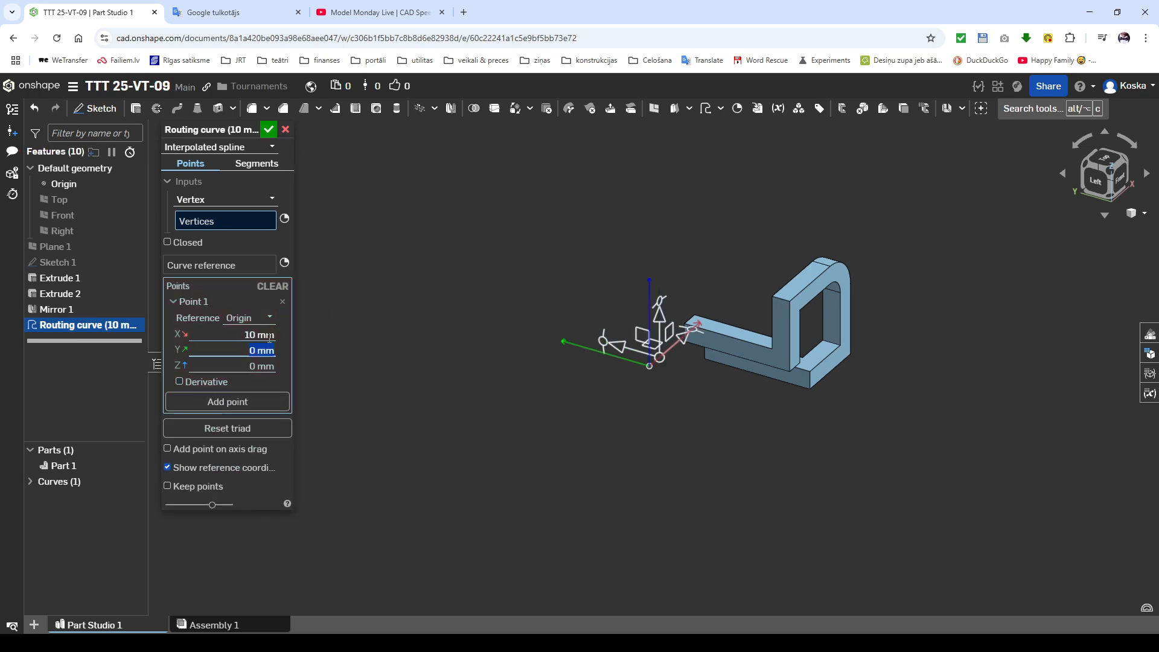
key("BackSpace")
type("-10")
key("Tab")
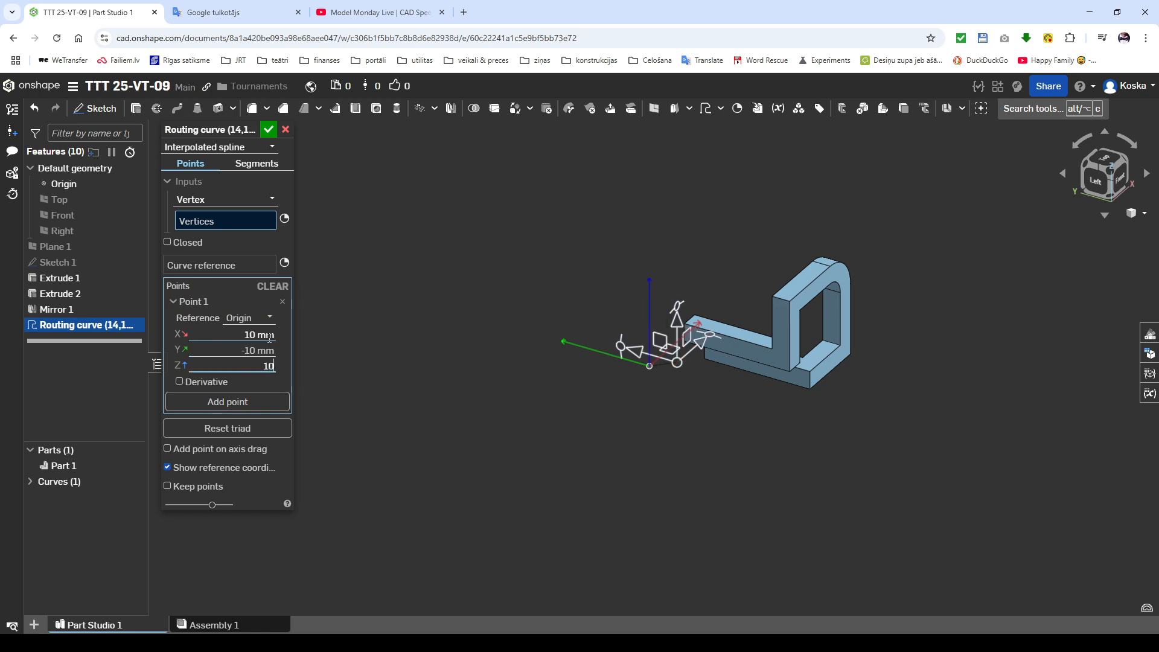
key("Return")
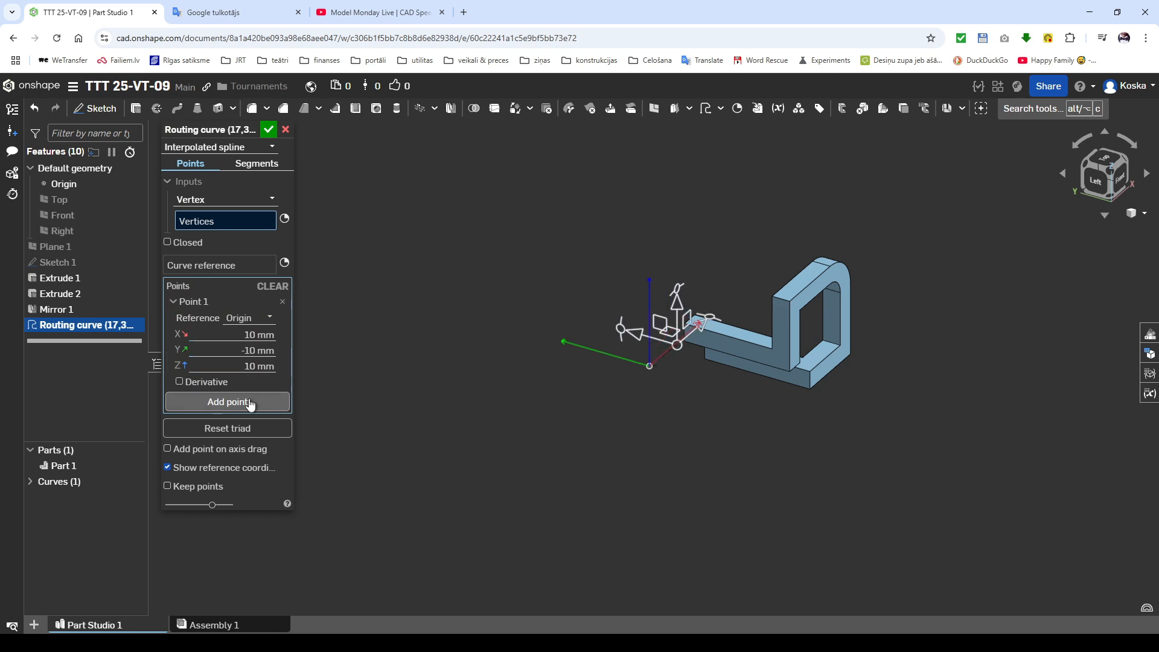
left_click(251, 401)
left_click(269, 130)
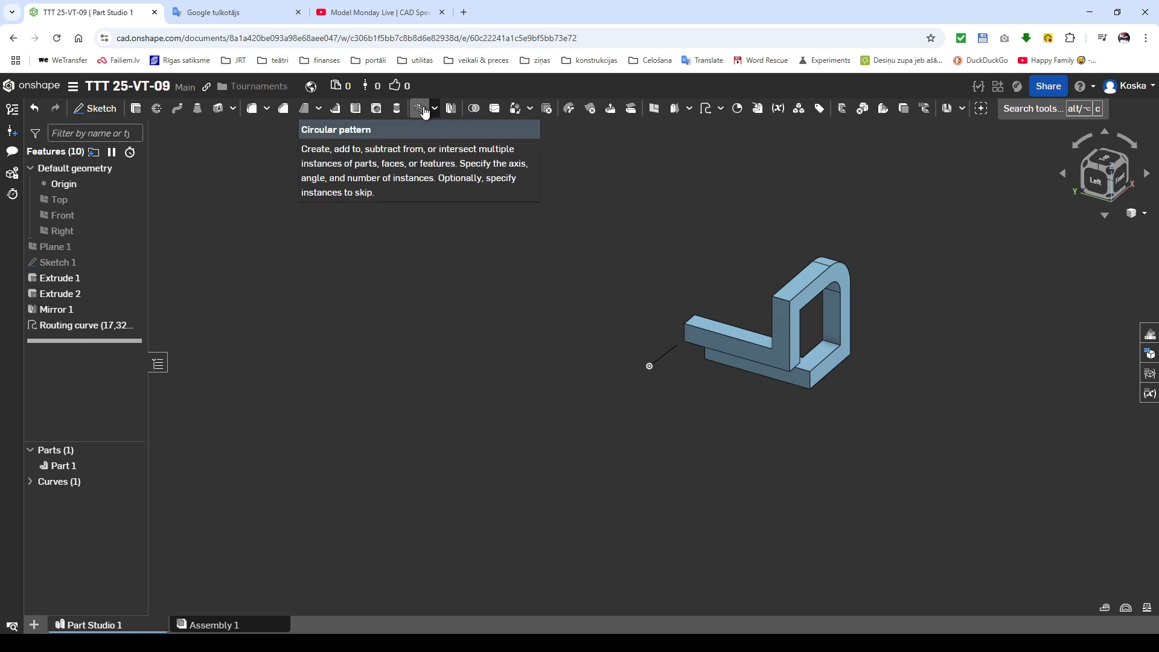
Step: Circular-pattern the part around the routing curve with 3 equally spaced instances over 360°, using the Add operation
left_click(421, 109)
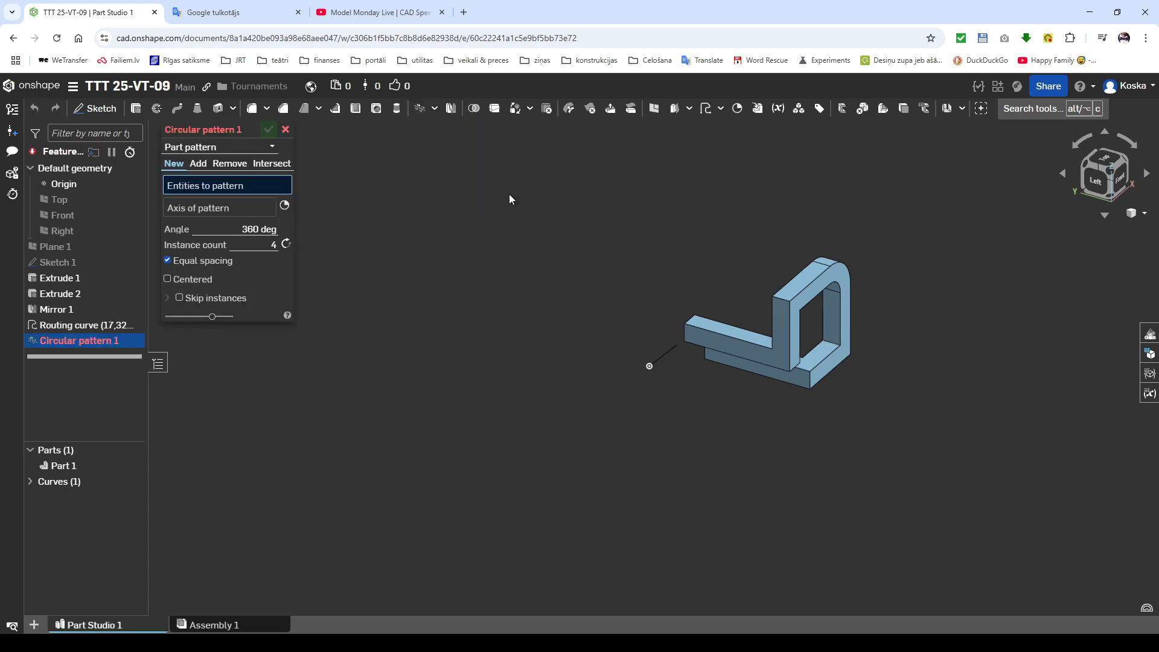
left_click(722, 342)
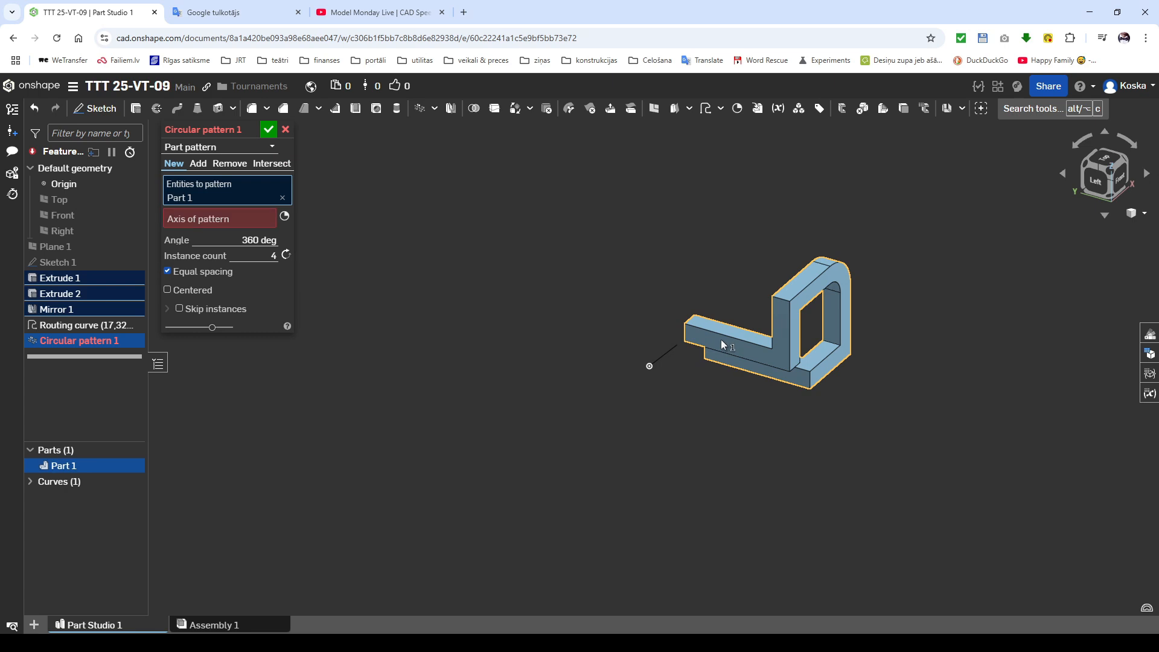
left_click(662, 357)
left_click(272, 266)
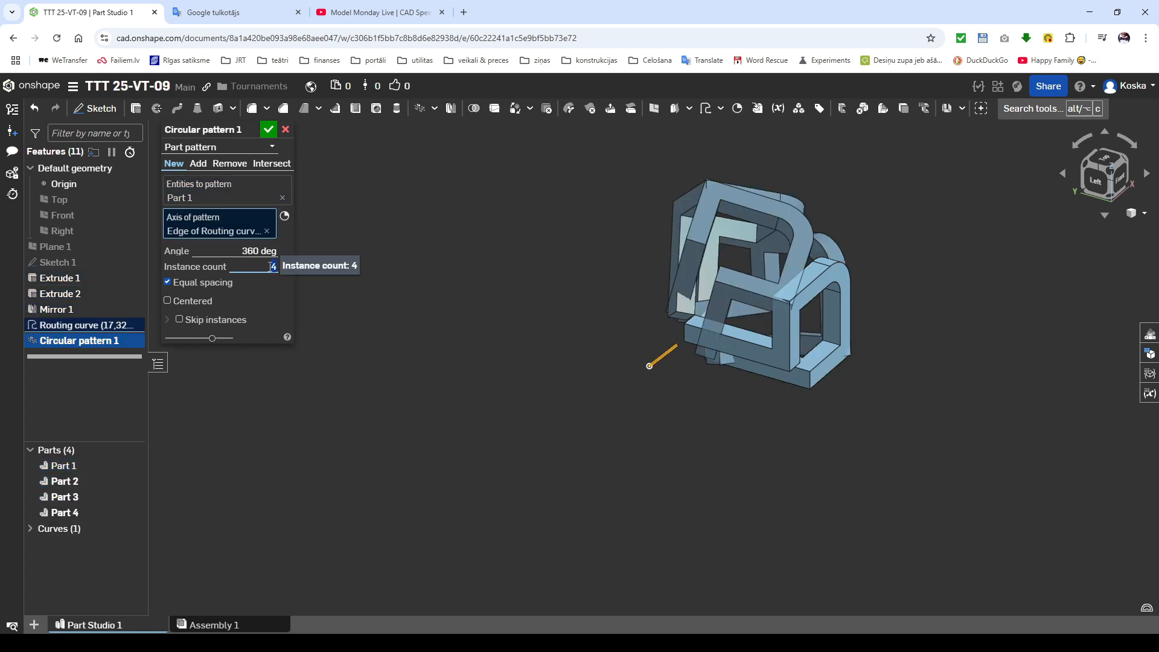
type("3")
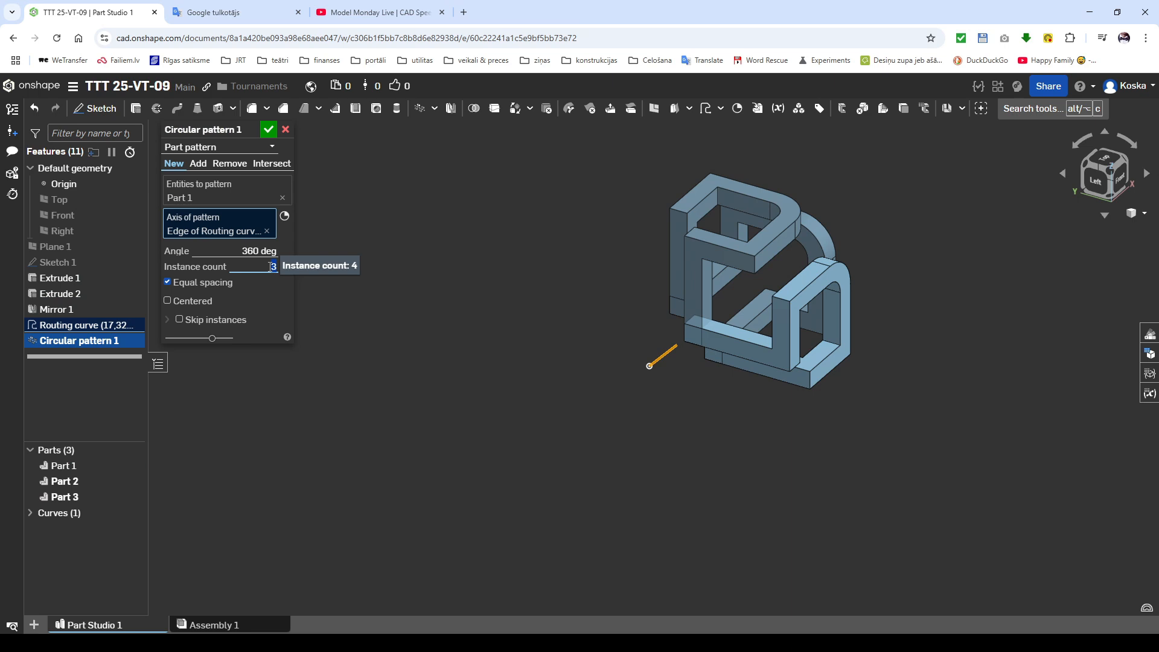
left_click(199, 164)
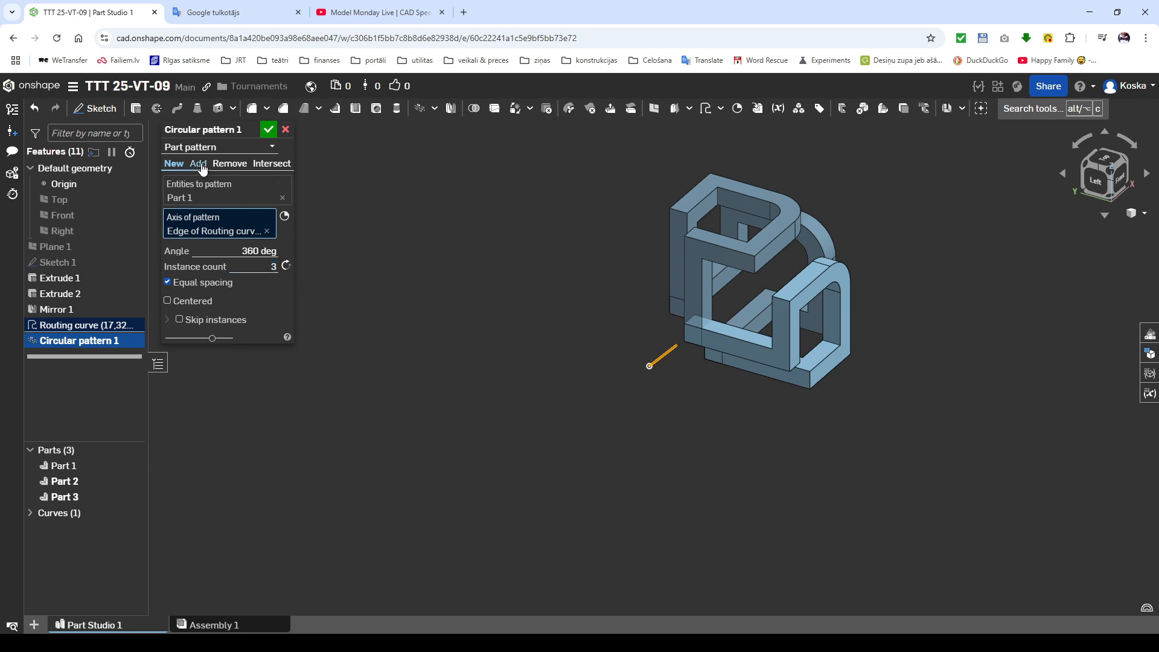
left_click(265, 131)
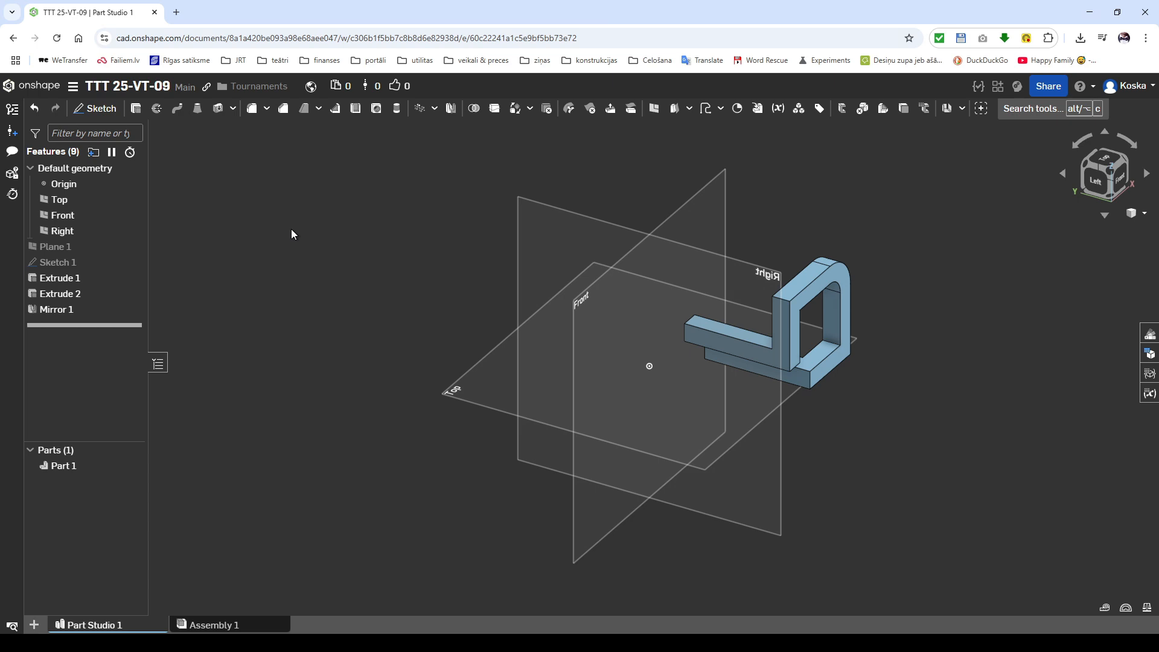
Step: Create two mid planes, one between the Front and Right planes and one between the Front and Top planes
left_click(687, 208)
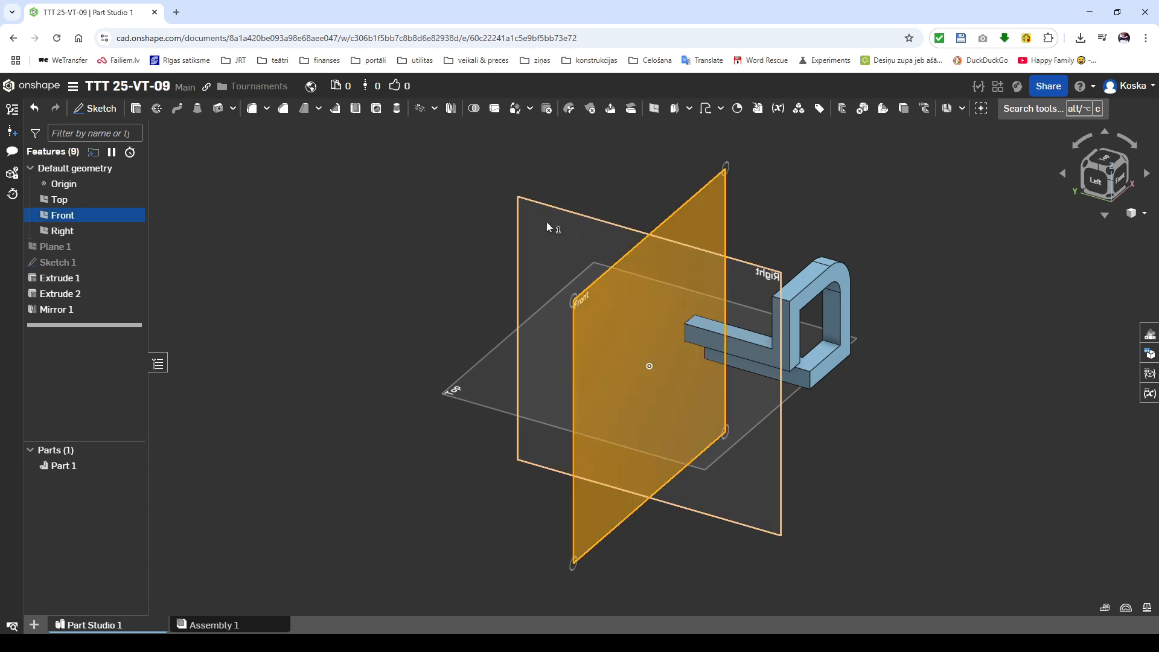
left_click(546, 222)
left_click(654, 110)
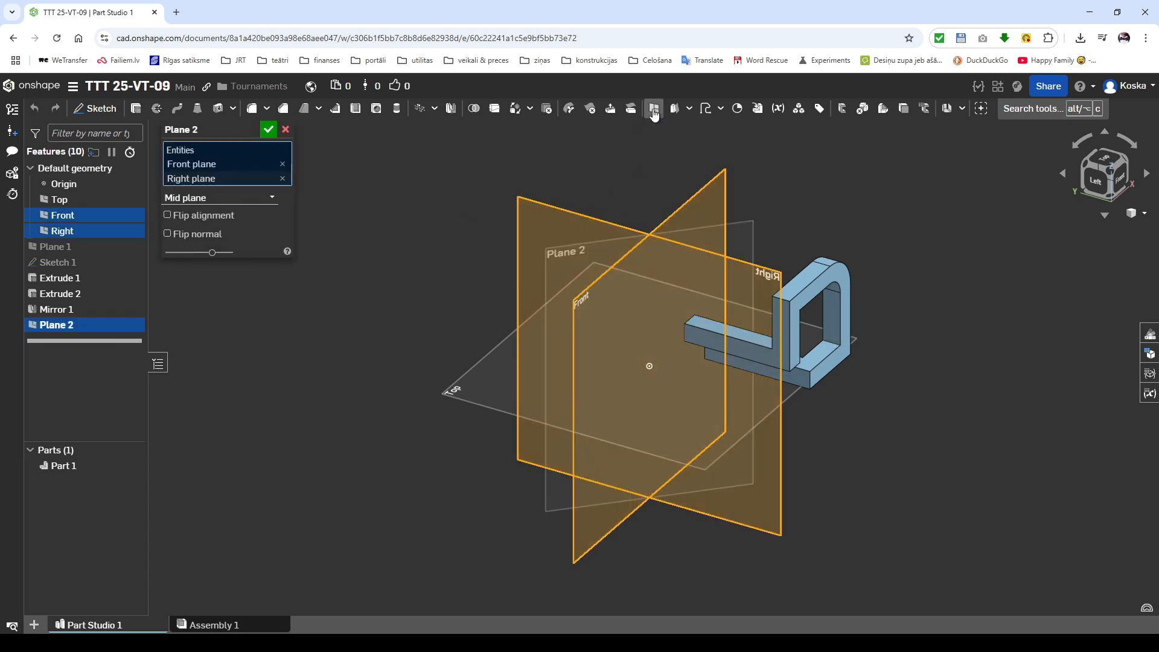
left_click(654, 111)
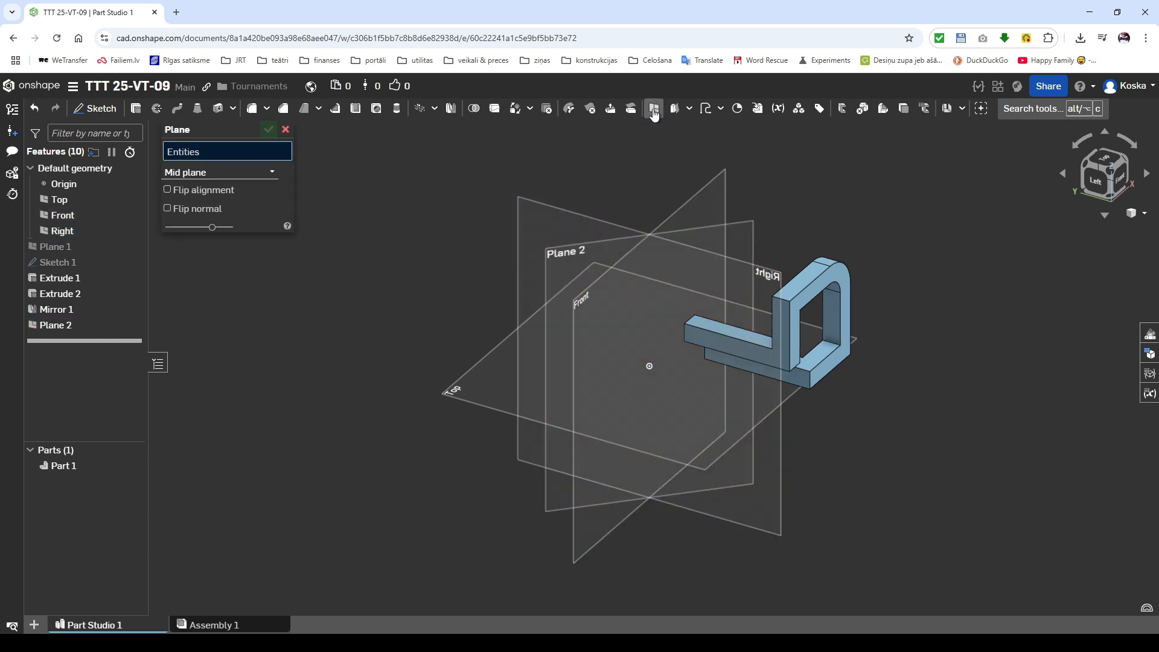
left_click(709, 183)
left_click(497, 376)
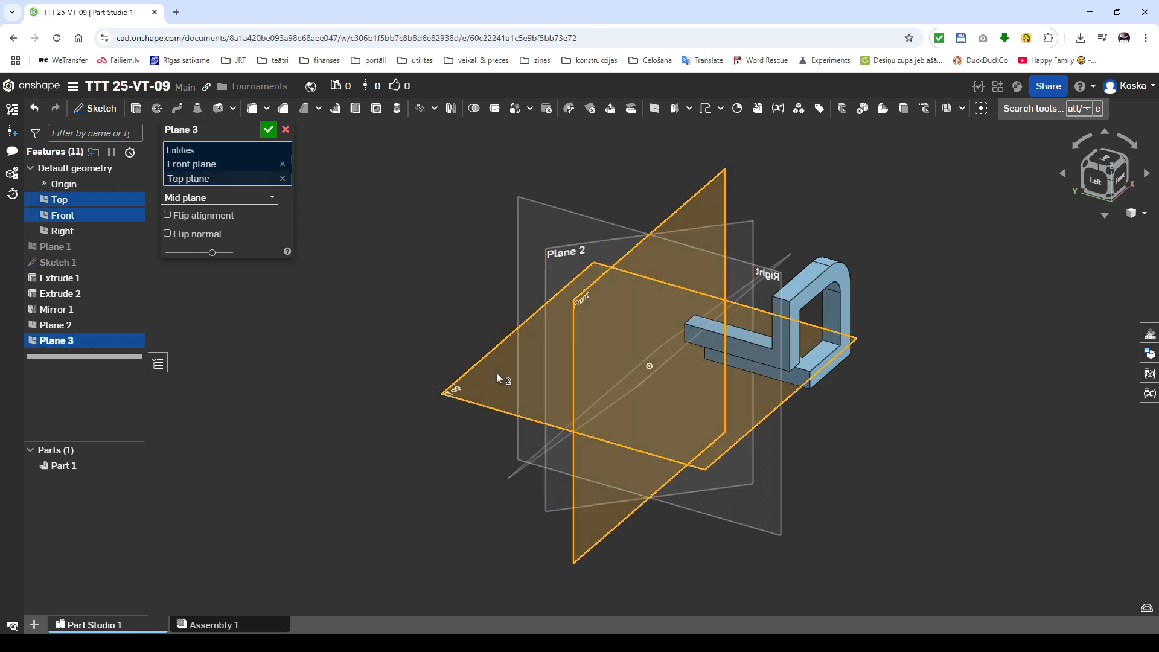
left_click(271, 129)
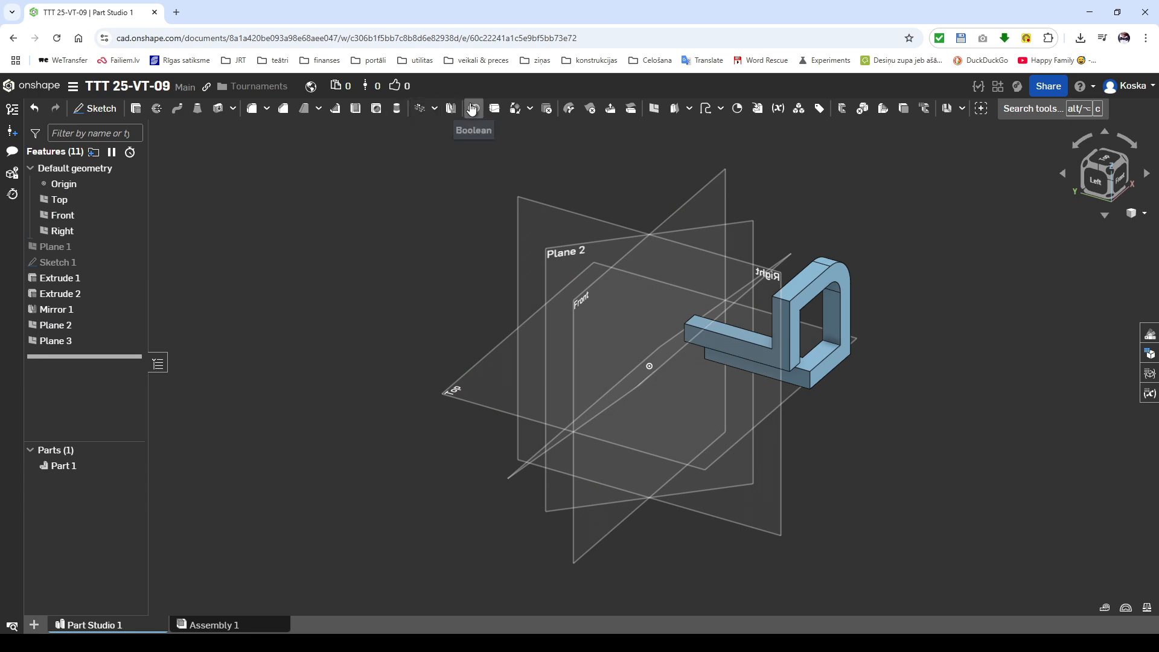
Step: Mirror the part about the mid plane between Front and Right, adding the copy to the existing part
left_click(451, 109)
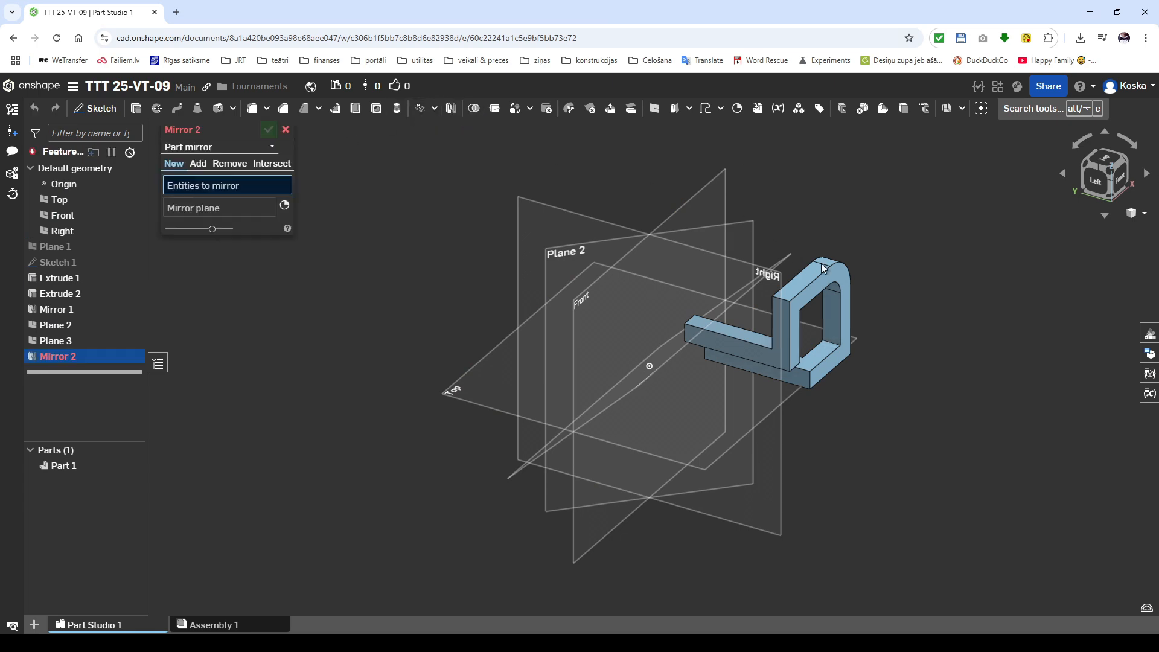
left_click(843, 277)
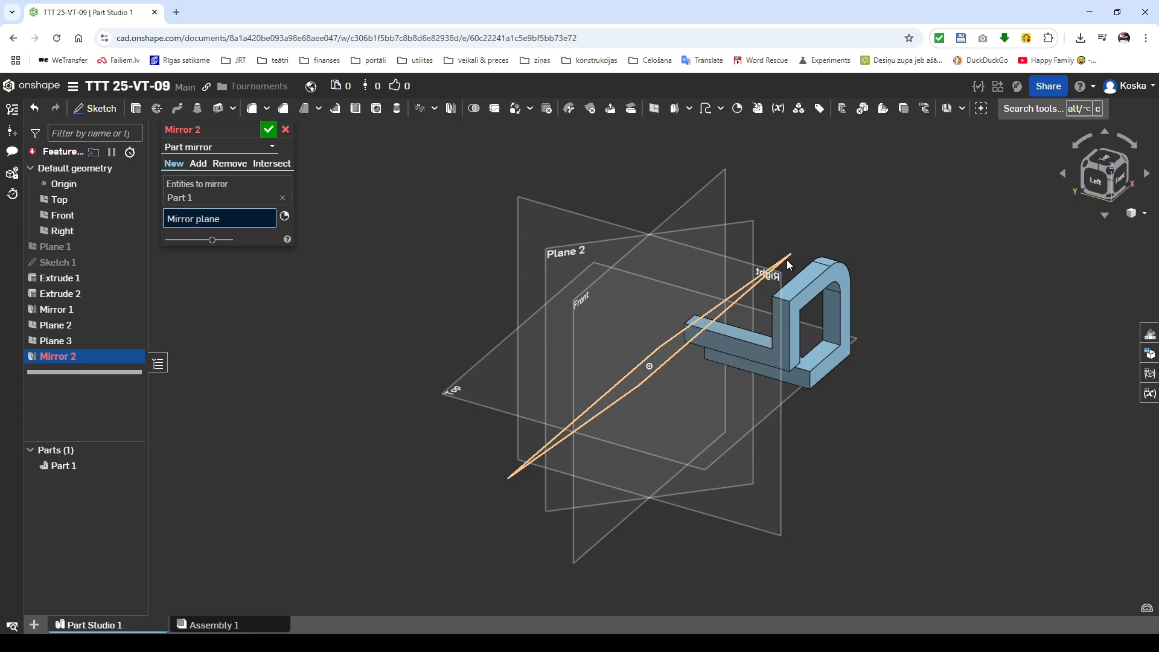
left_click(753, 231)
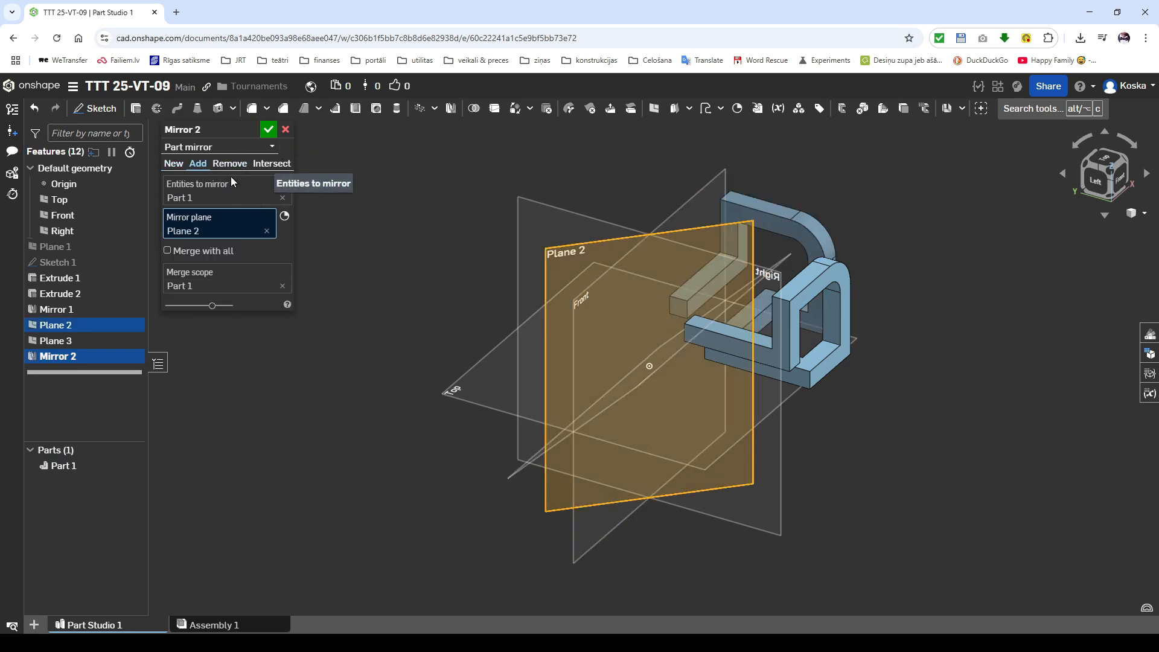
key("shift+Return")
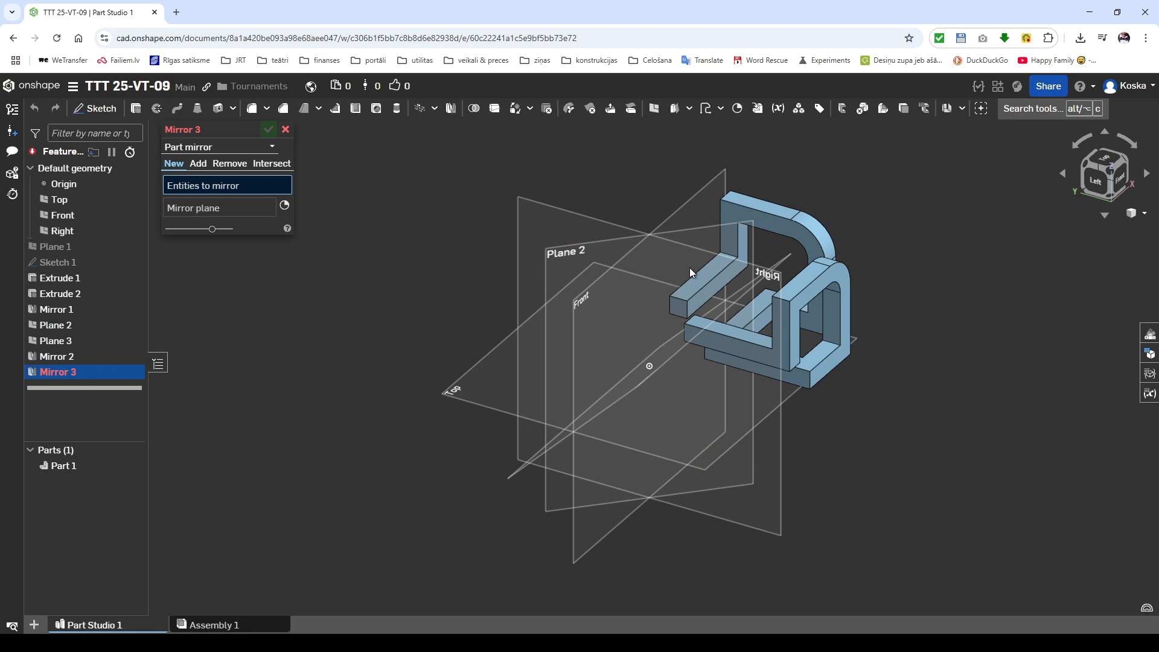
Step: Mirror the enlarged part about the mid plane between Front and Top, adding the copy to the existing part
left_click(793, 227)
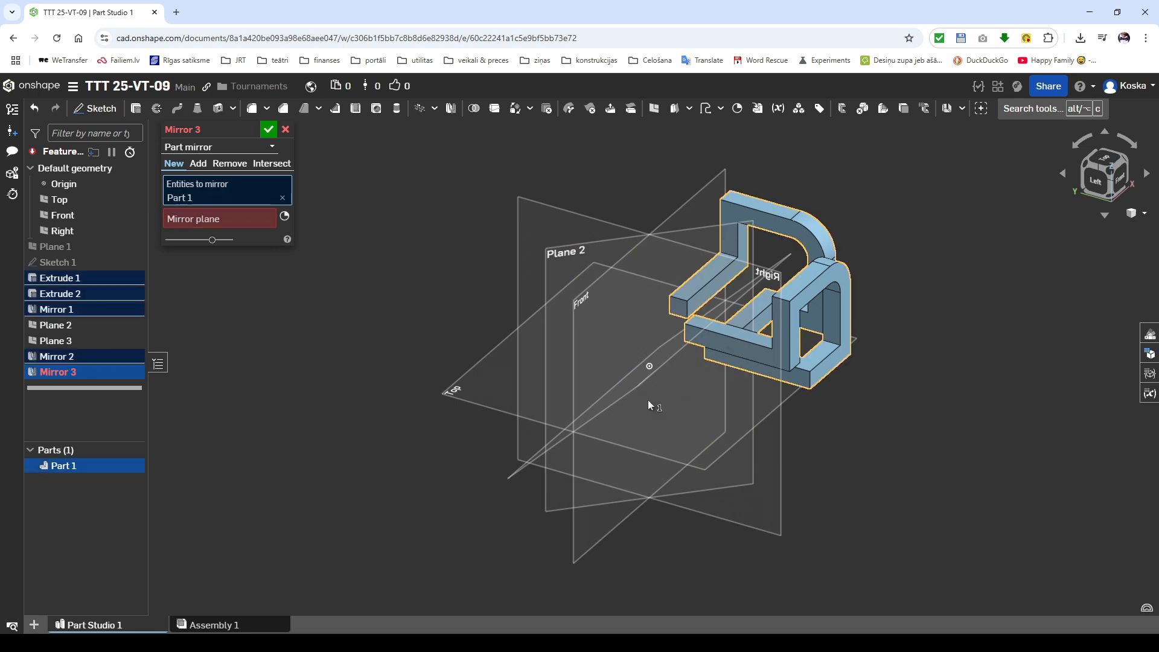
left_click(511, 473)
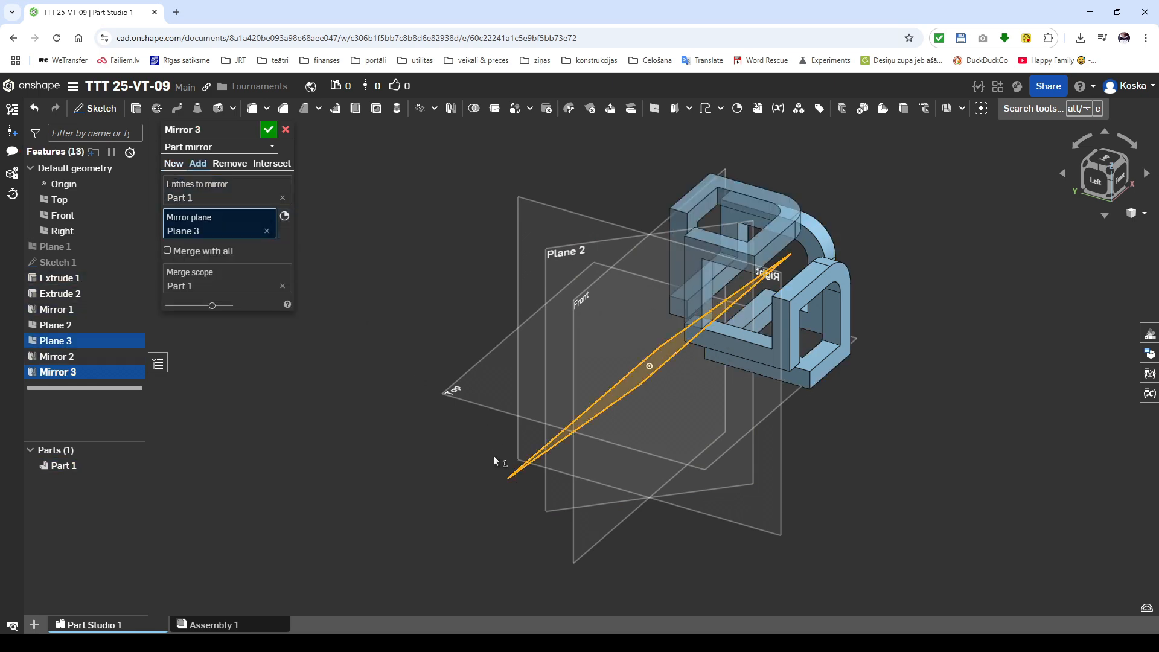
left_click(269, 130)
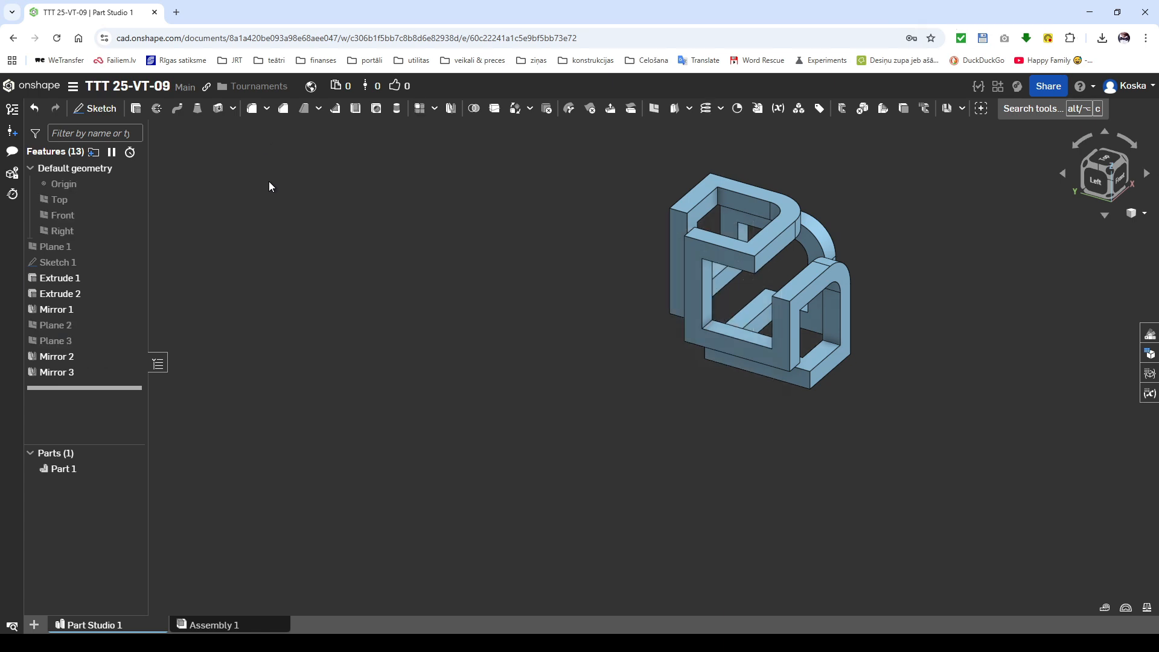
Step: Examine the looped part from the isometric, left, back and bottom views
left_click(1126, 162)
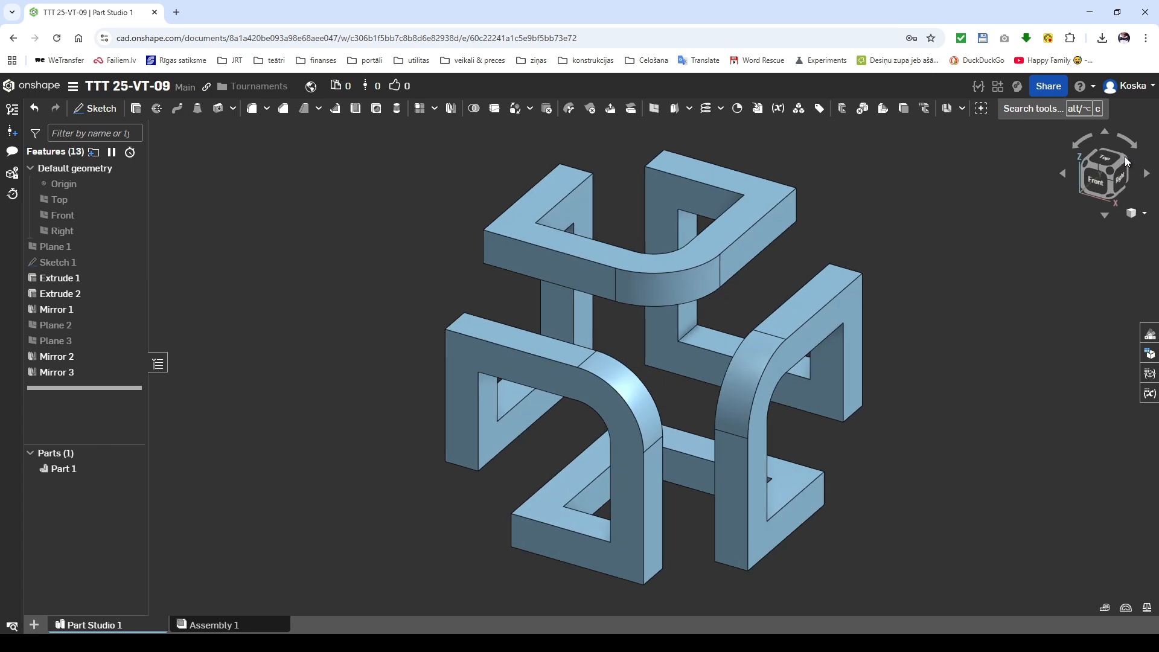
left_click(1146, 214)
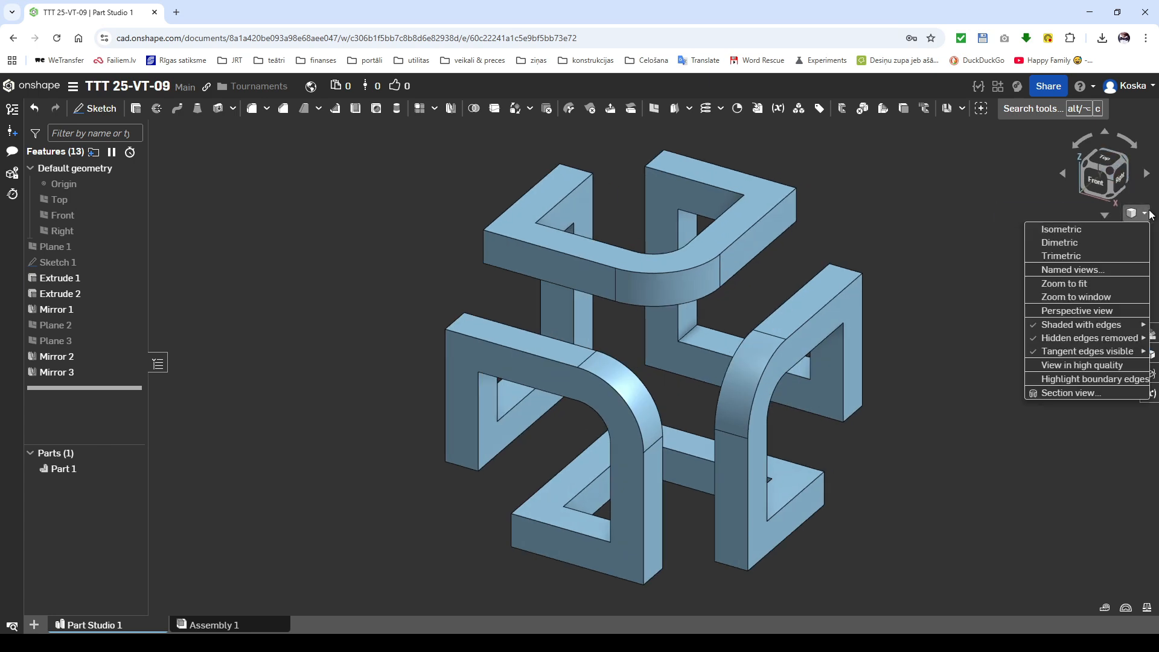
left_click(1108, 228)
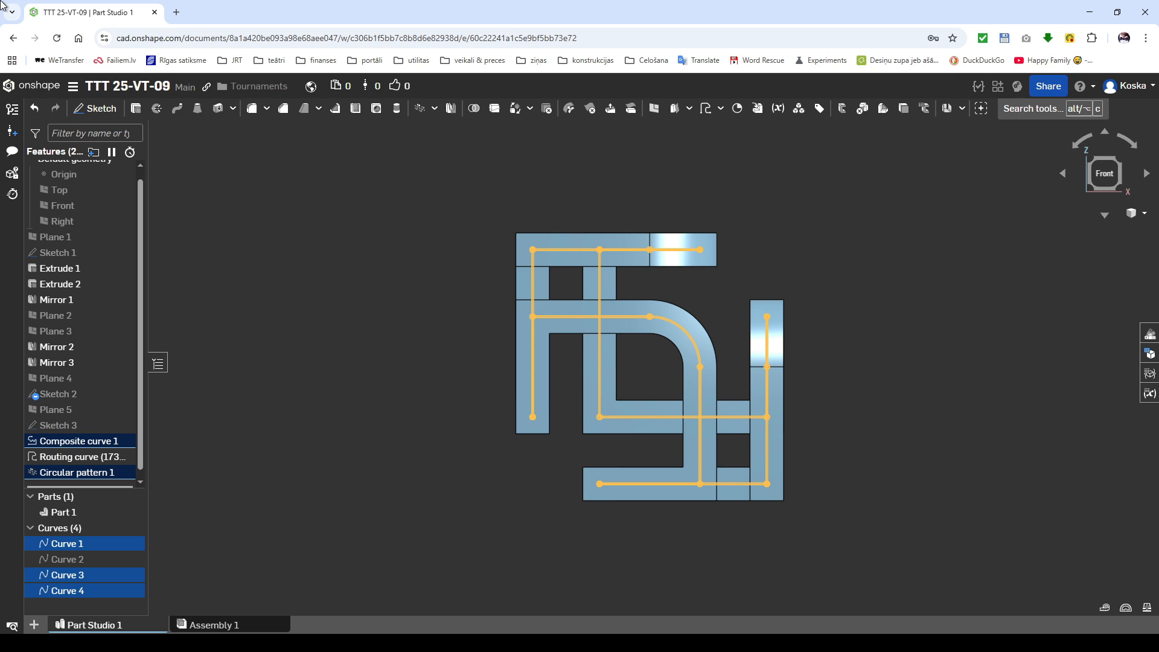
key("shift+3")
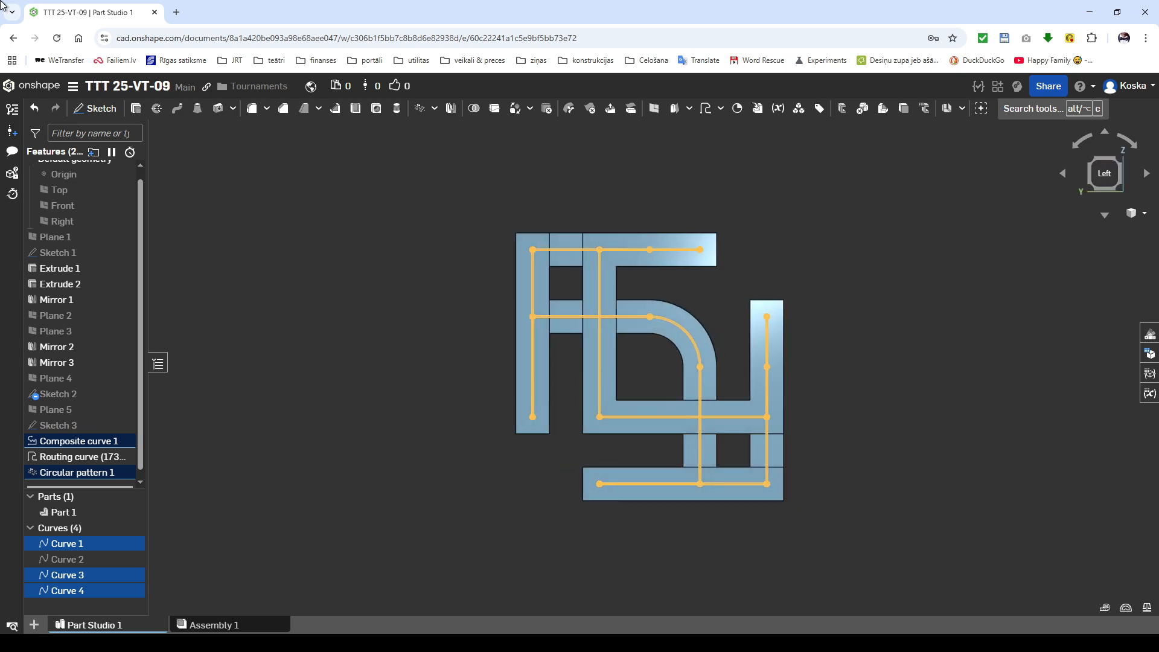
key("shift+2")
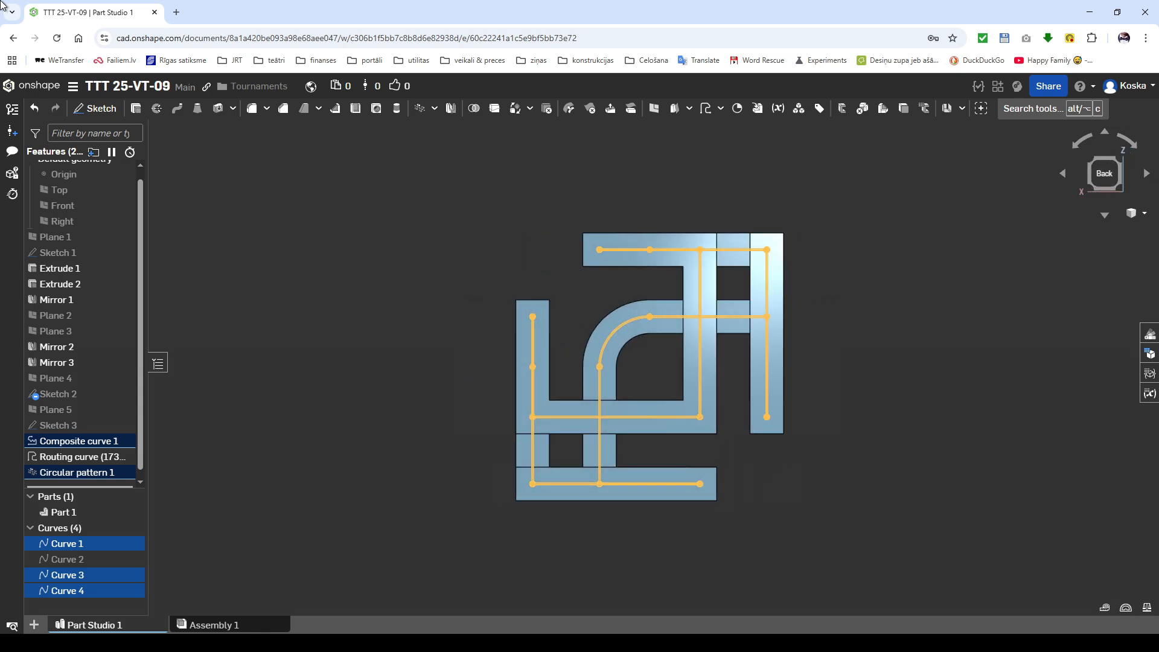
key("shift+6")
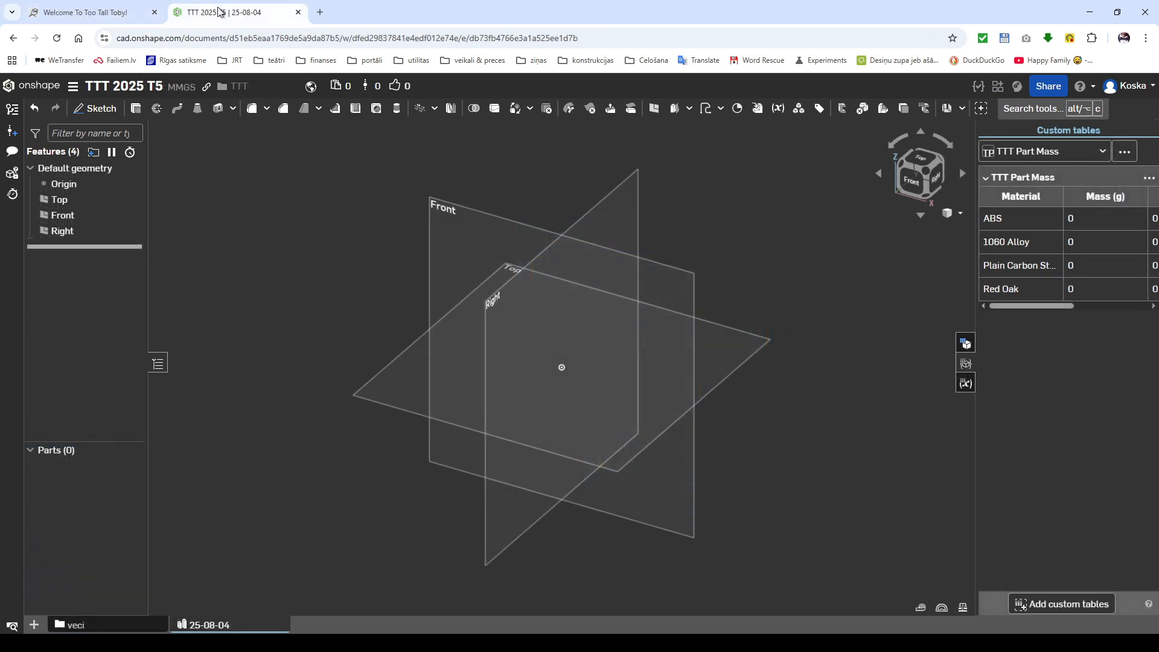
Step: Hide the default planes and create a plane offset 5 mm above the Top plane
key("p")
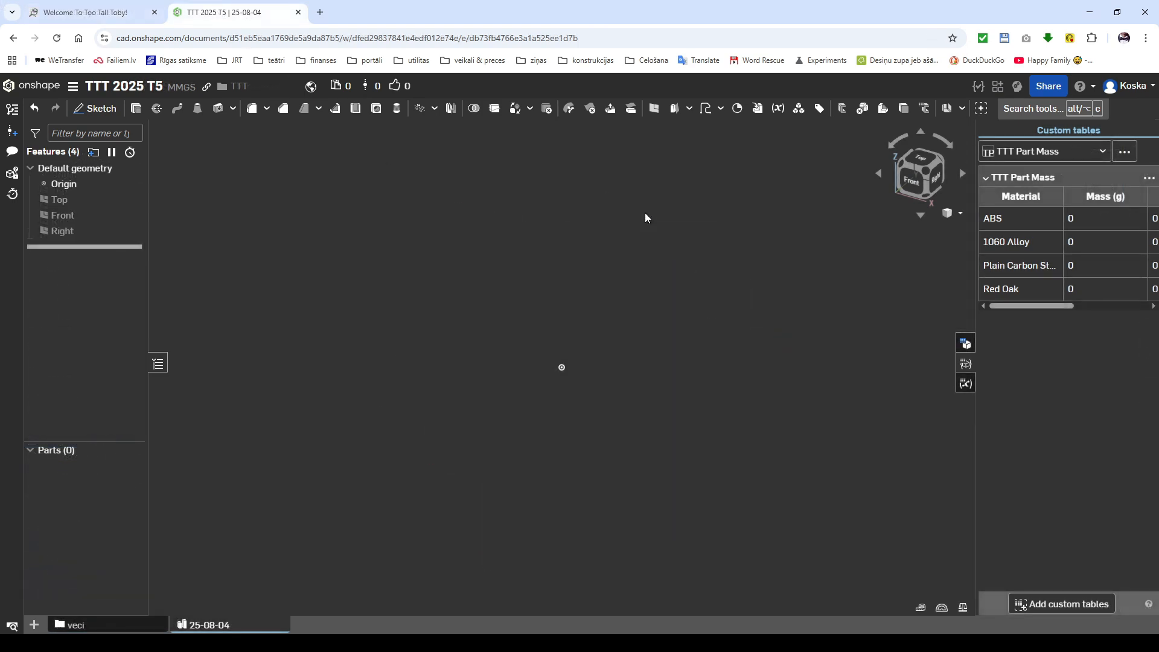
left_click(71, 200)
left_click(654, 108)
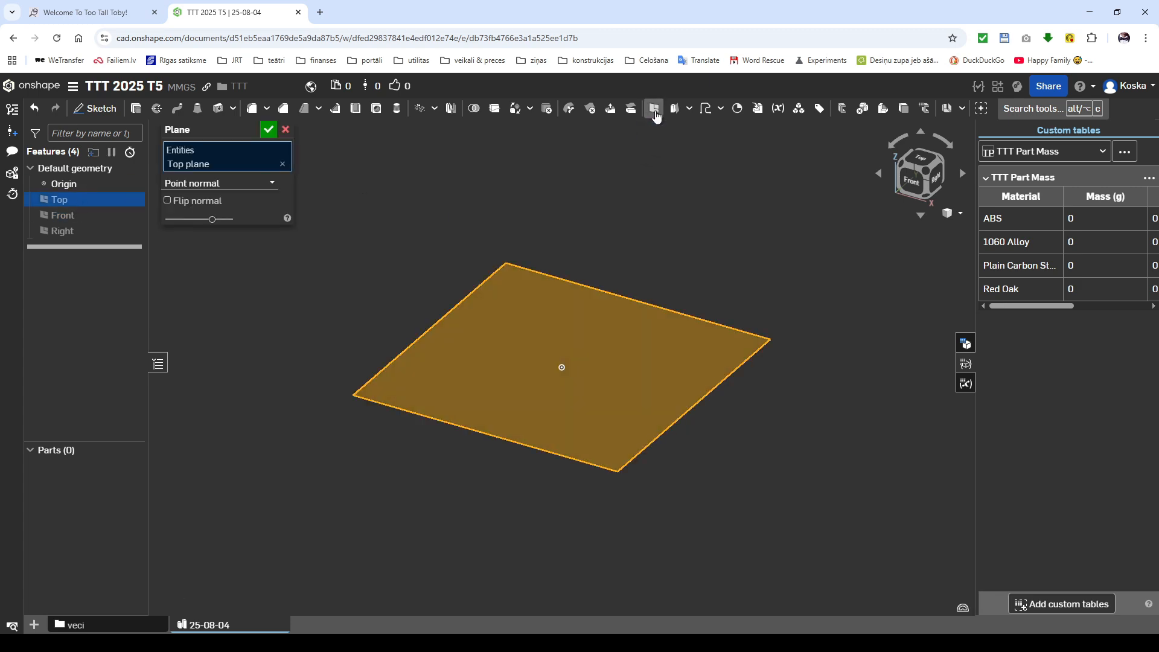
left_click(273, 203)
type("5")
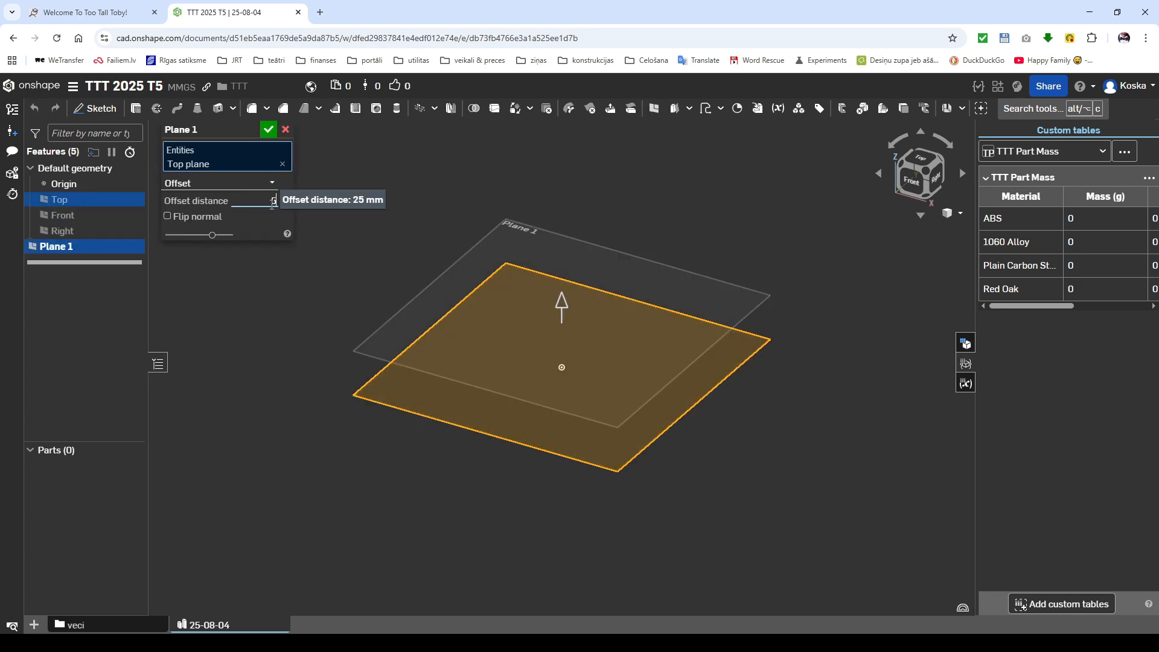
key("Return")
key("Return")
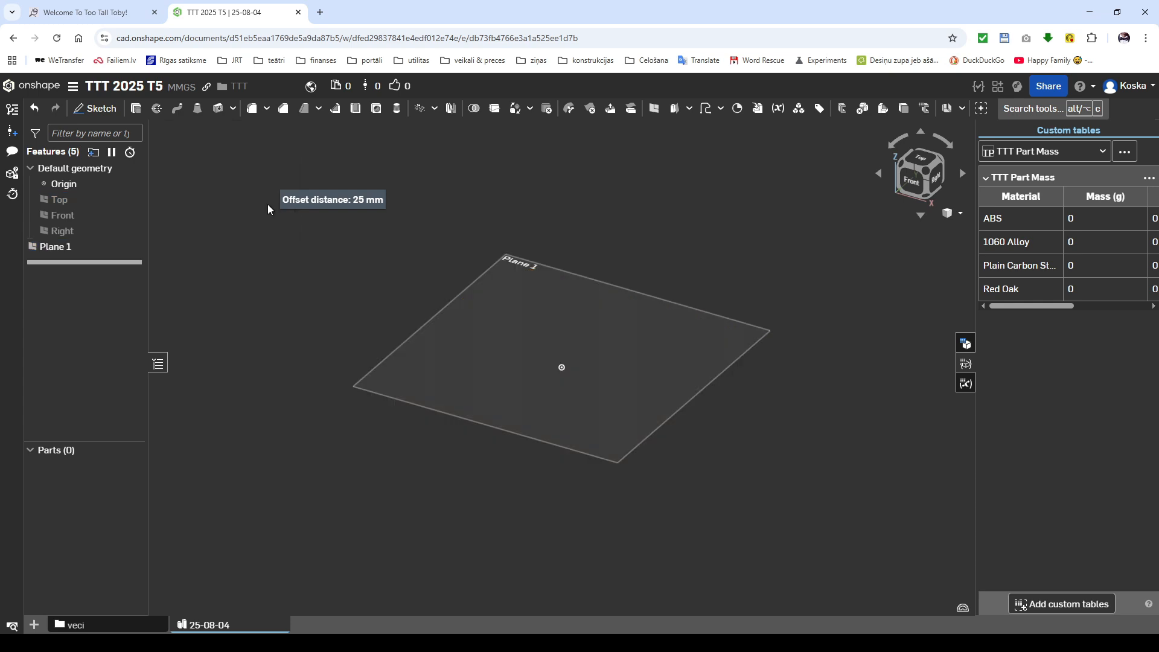
Step: On the offset plane, sketch a 75 mm construction square with its upper-left corner at the origin
left_click(439, 364)
key("shift+s")
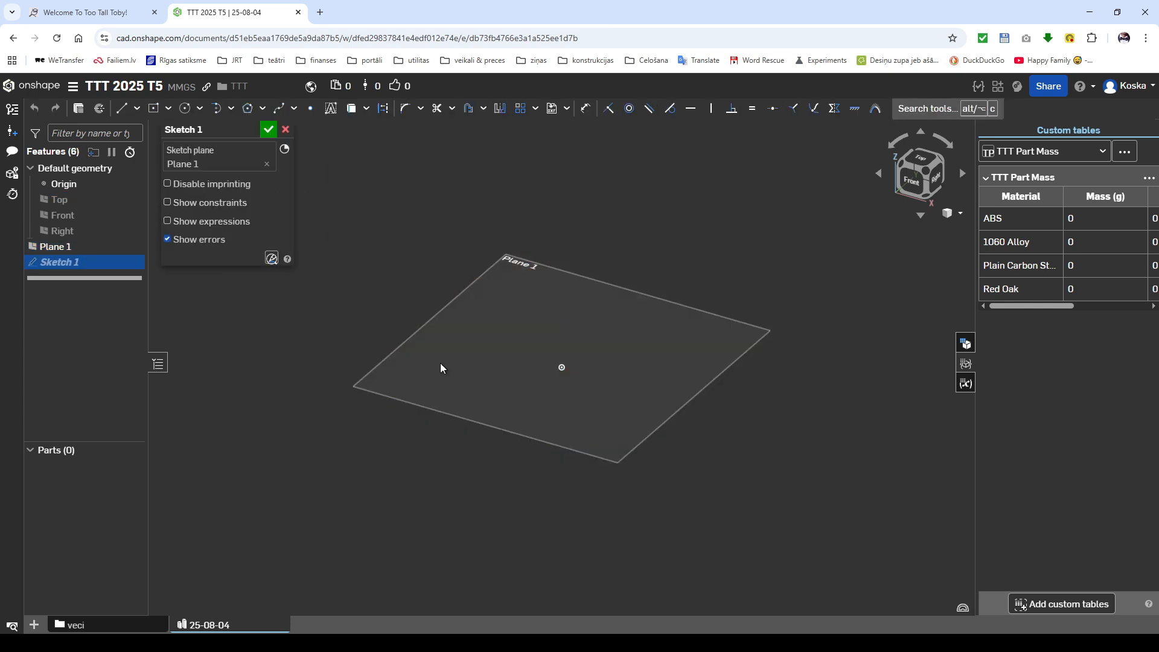
key("q")
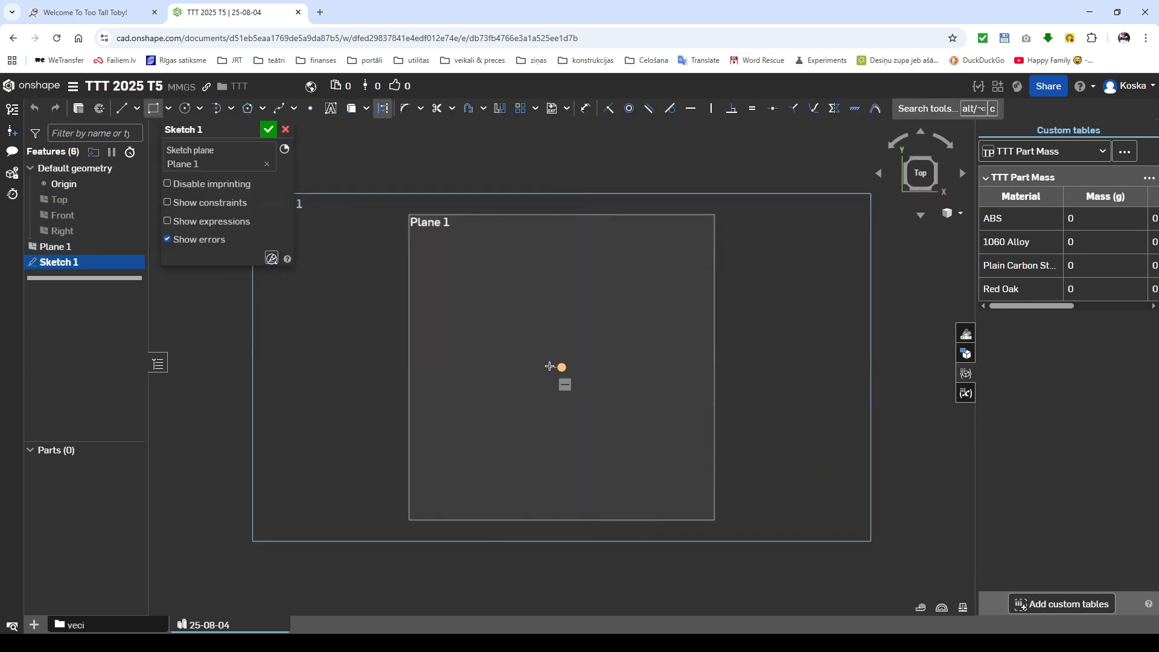
left_click(562, 367)
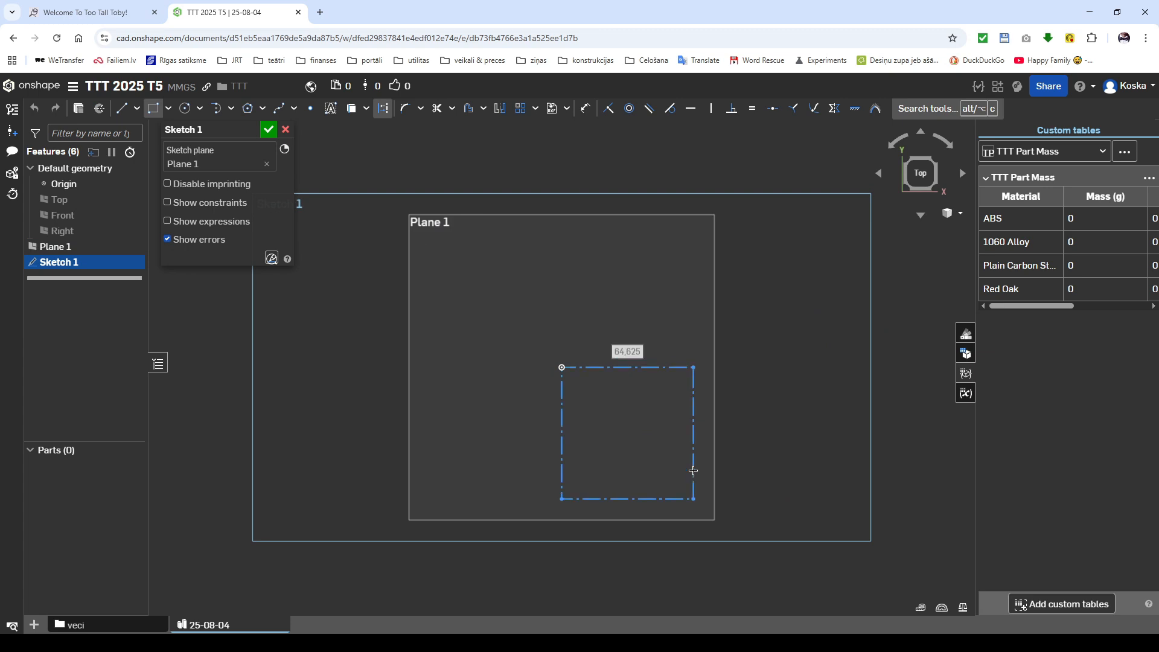
type("75")
key("Return")
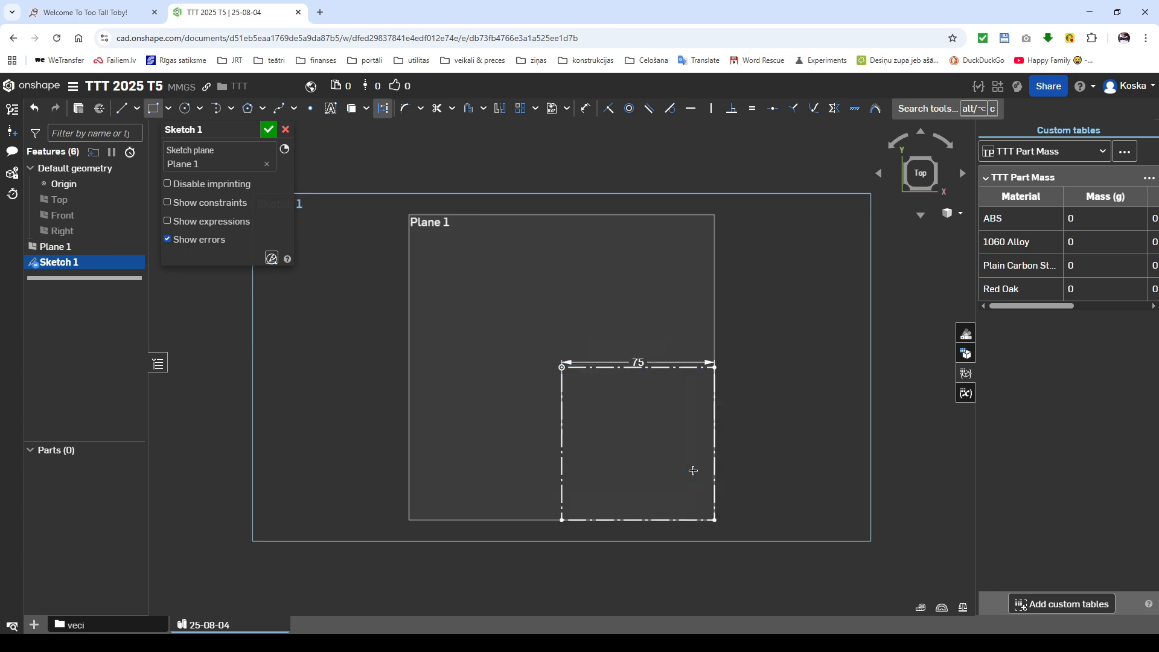
key("Escape")
Step: Offset the square's upper and left edges 25 mm inward as solid lines and finish the sketch
left_click_drag(634, 305, 530, 422)
key("o")
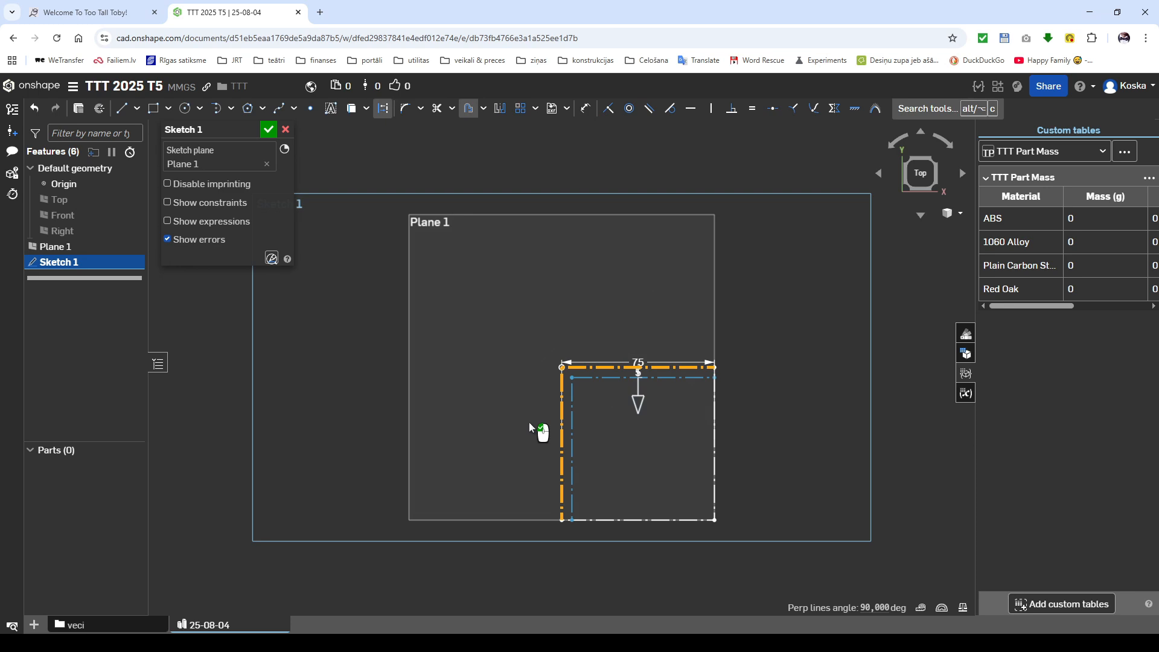
key("q")
left_click(608, 433)
type("25")
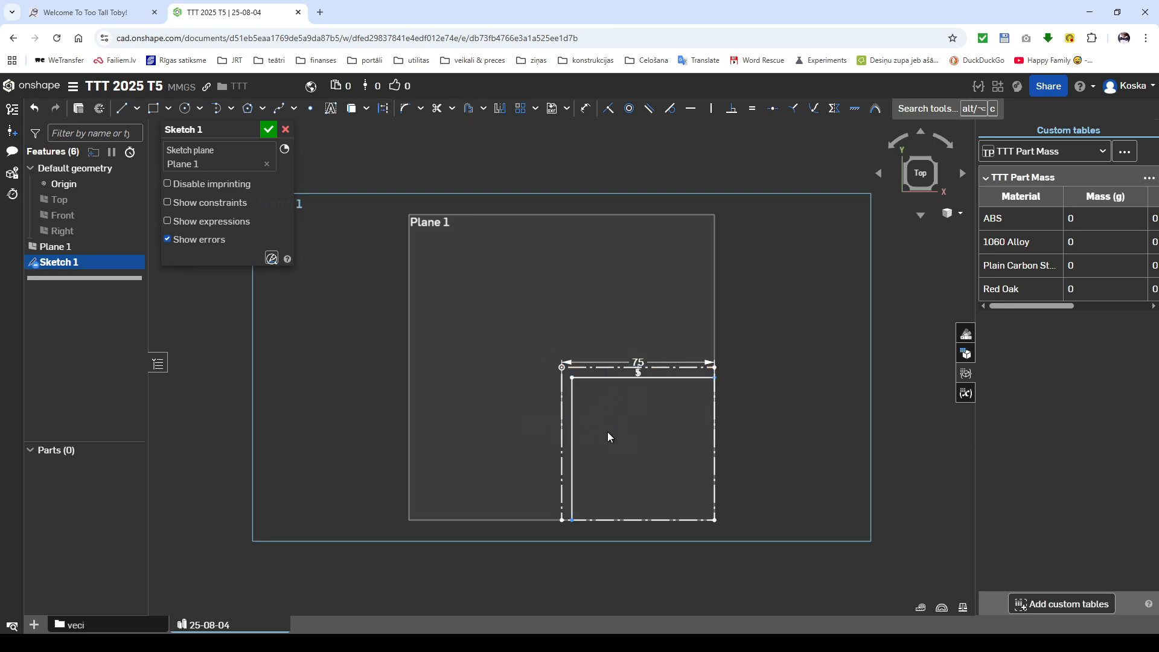
key("Return")
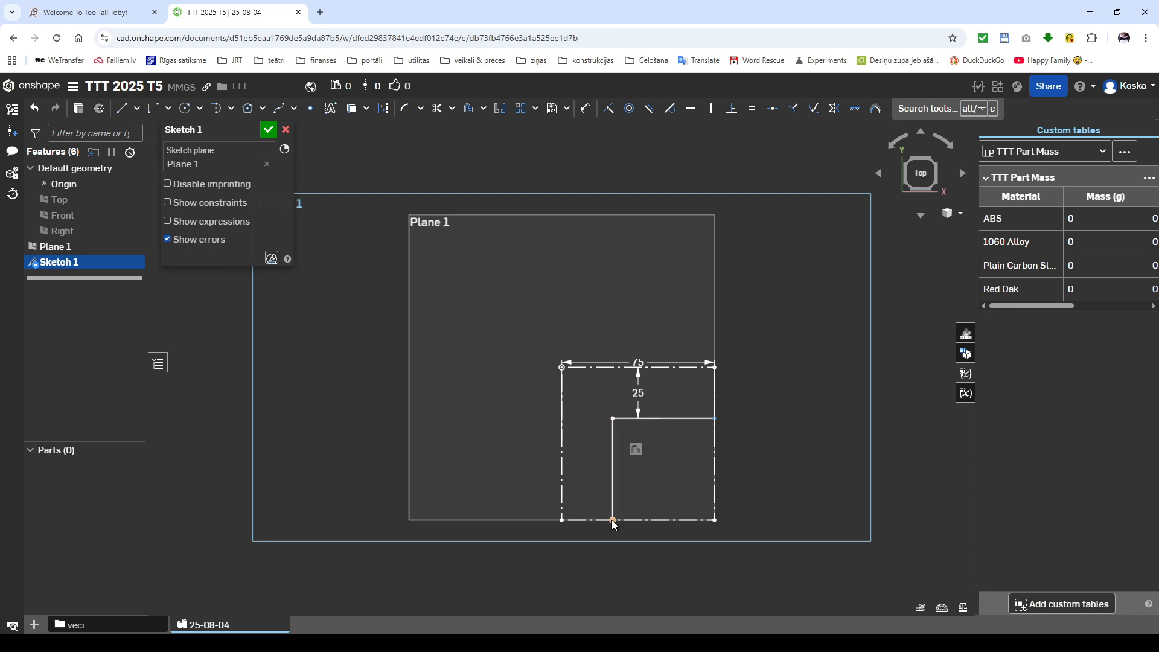
left_click_drag(612, 520, 613, 520)
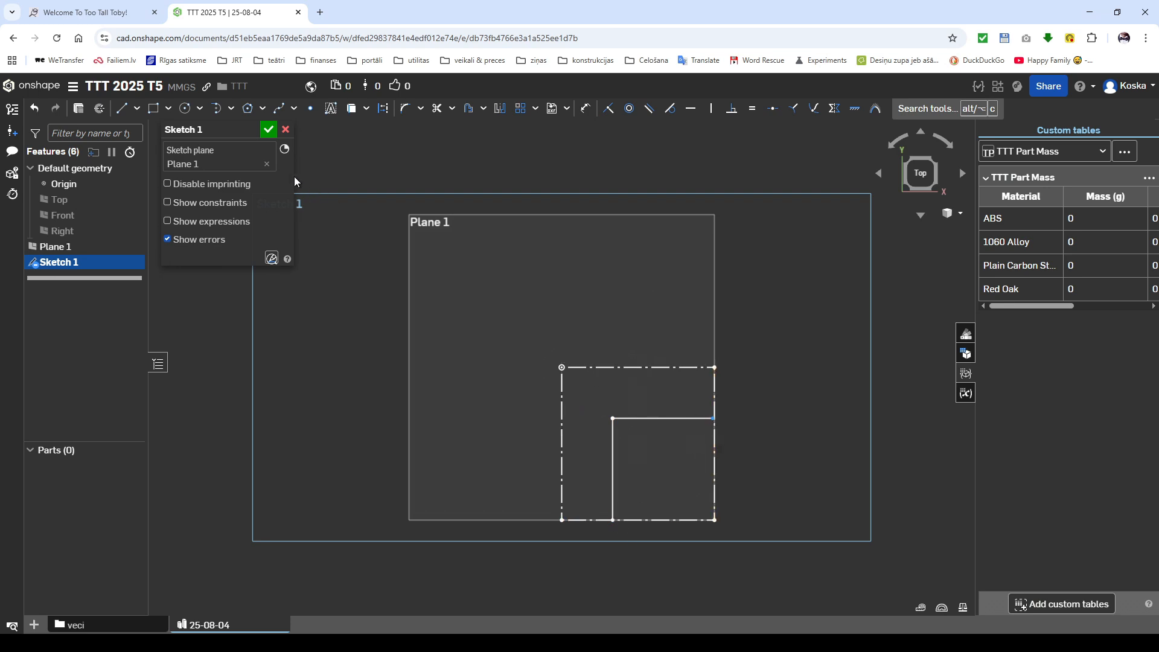
left_click(269, 129)
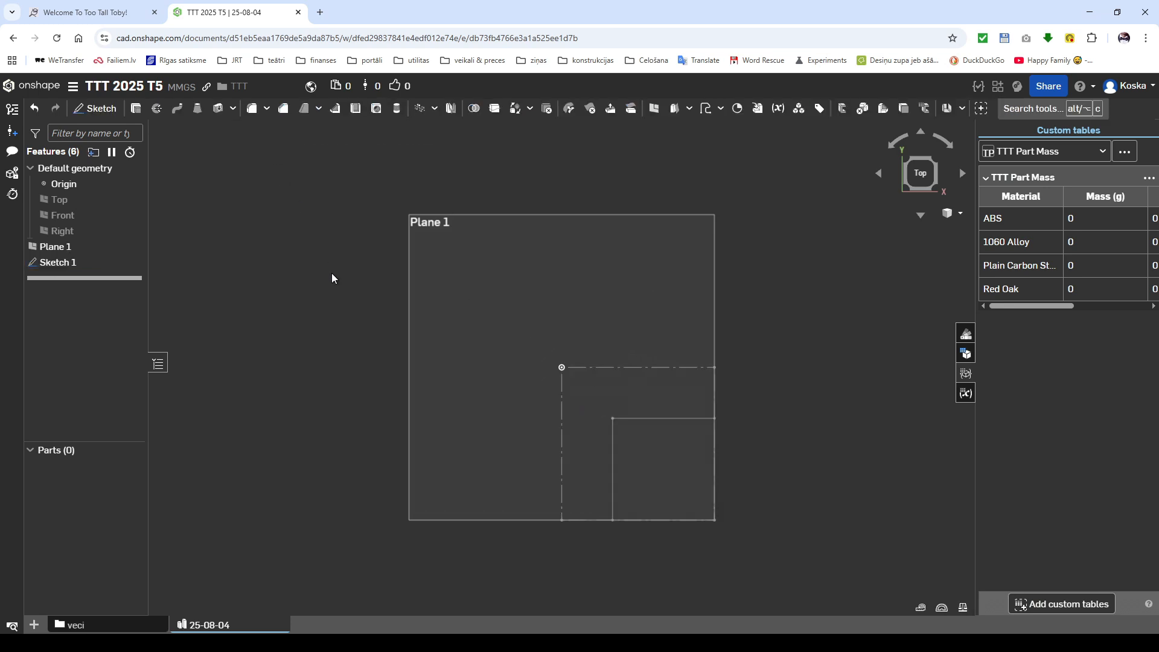
Step: Create a plane normal to the solid vertical line through its lower endpoint
left_click(613, 489)
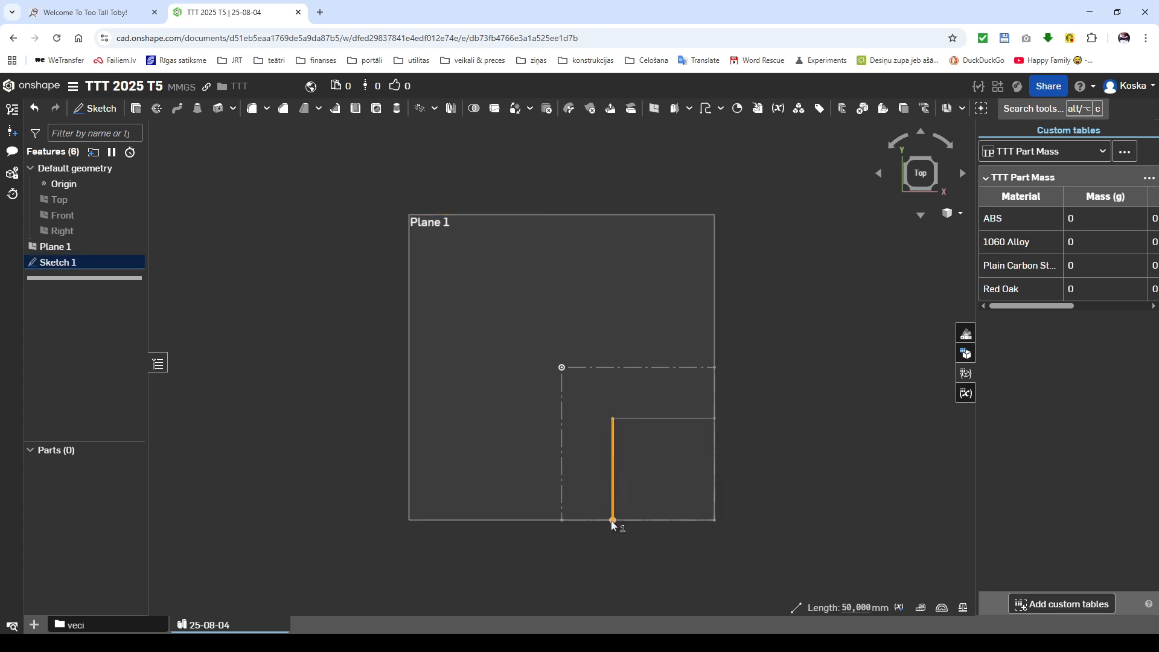
left_click(613, 520)
left_click(656, 110)
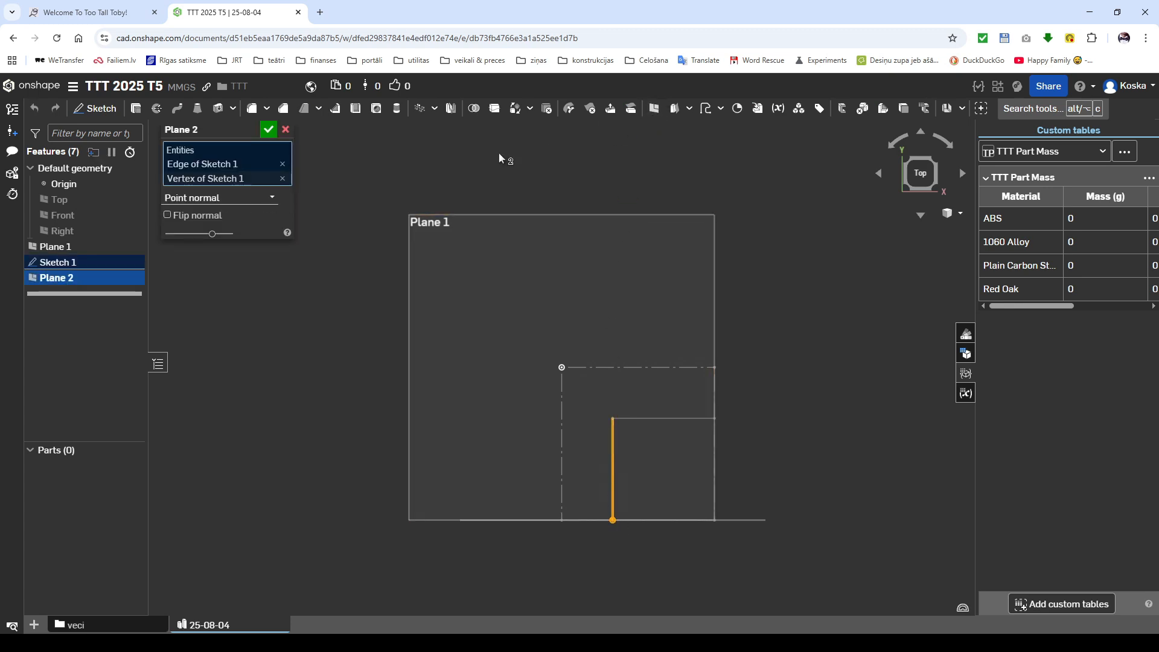
left_click(269, 130)
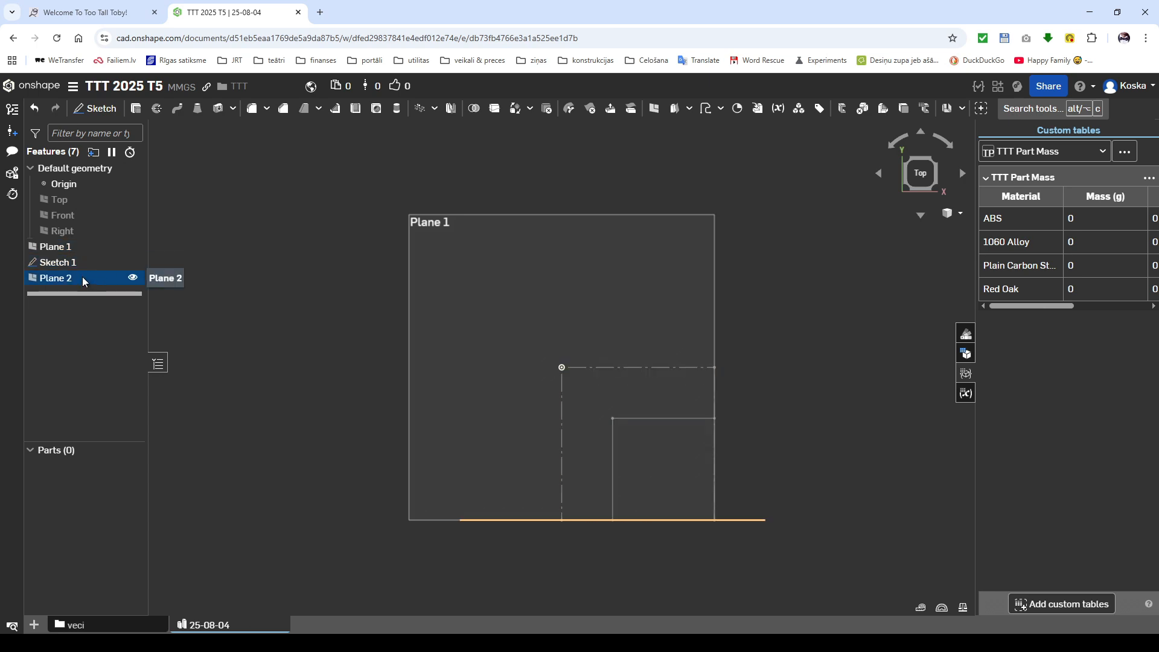
Step: On the new normal plane, sketch a 30 mm horizontal line from the first path's endpoint, followed by a 35 mm vertical line upward
key("shift+s")
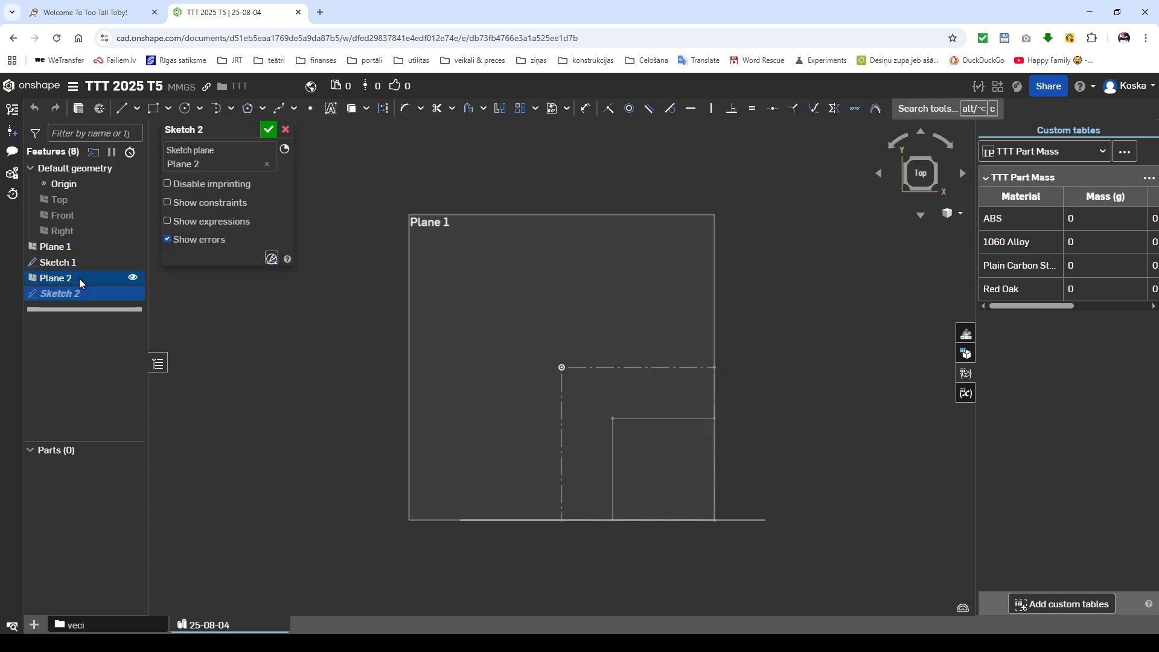
key("l")
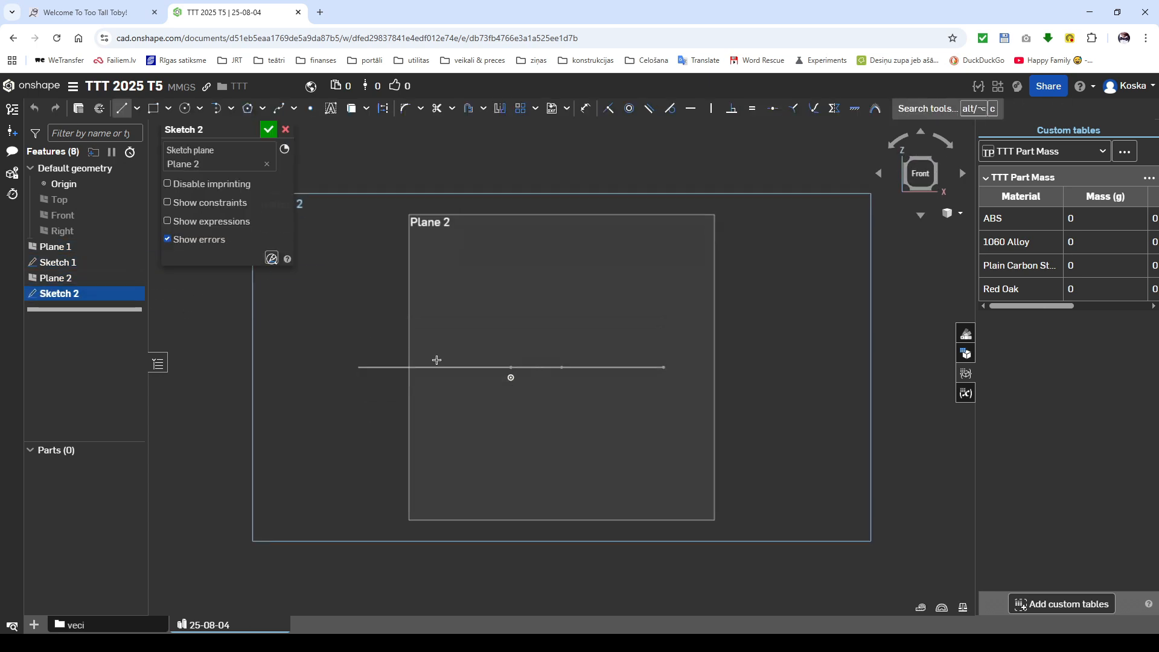
left_click(561, 367)
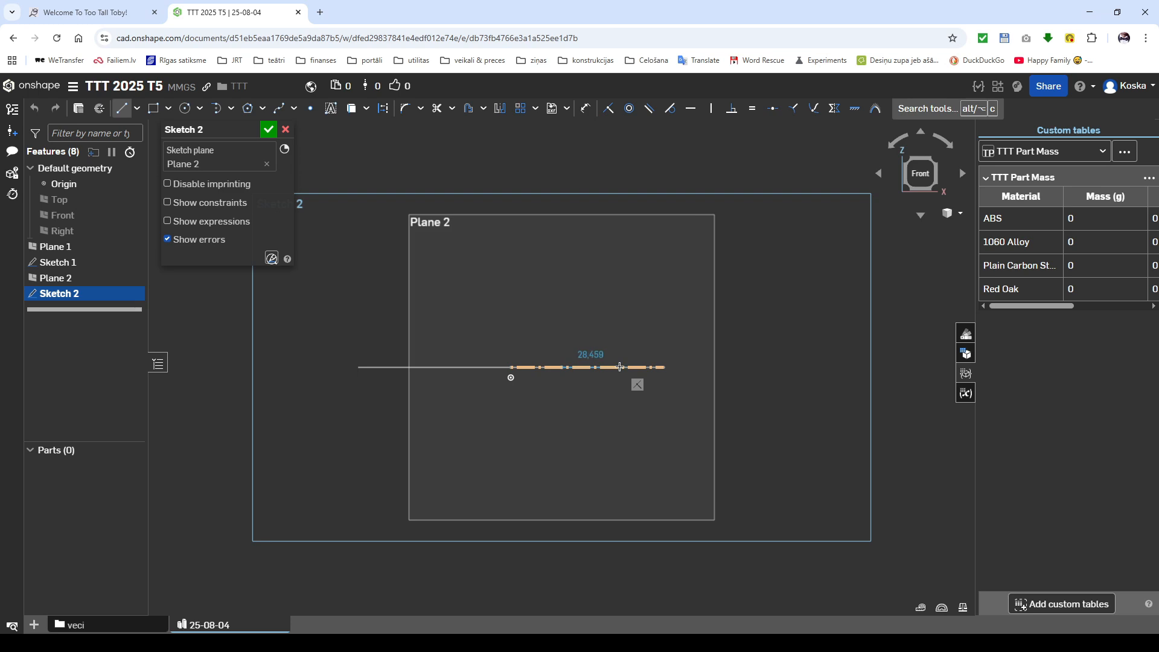
type("30")
key("Return")
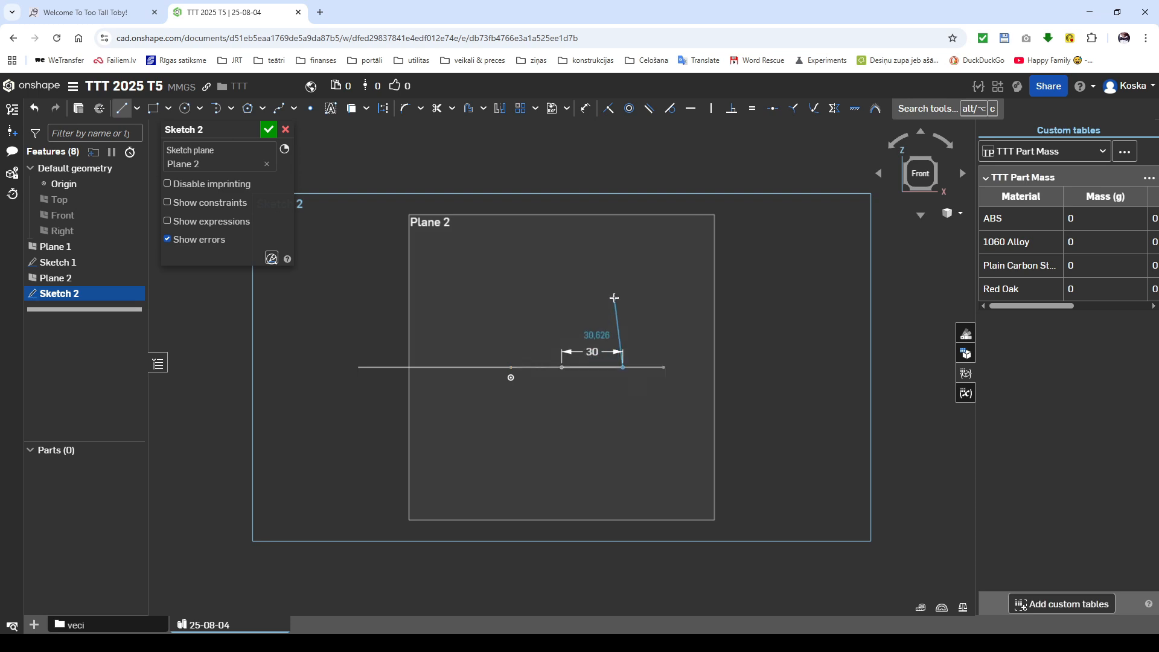
type("35")
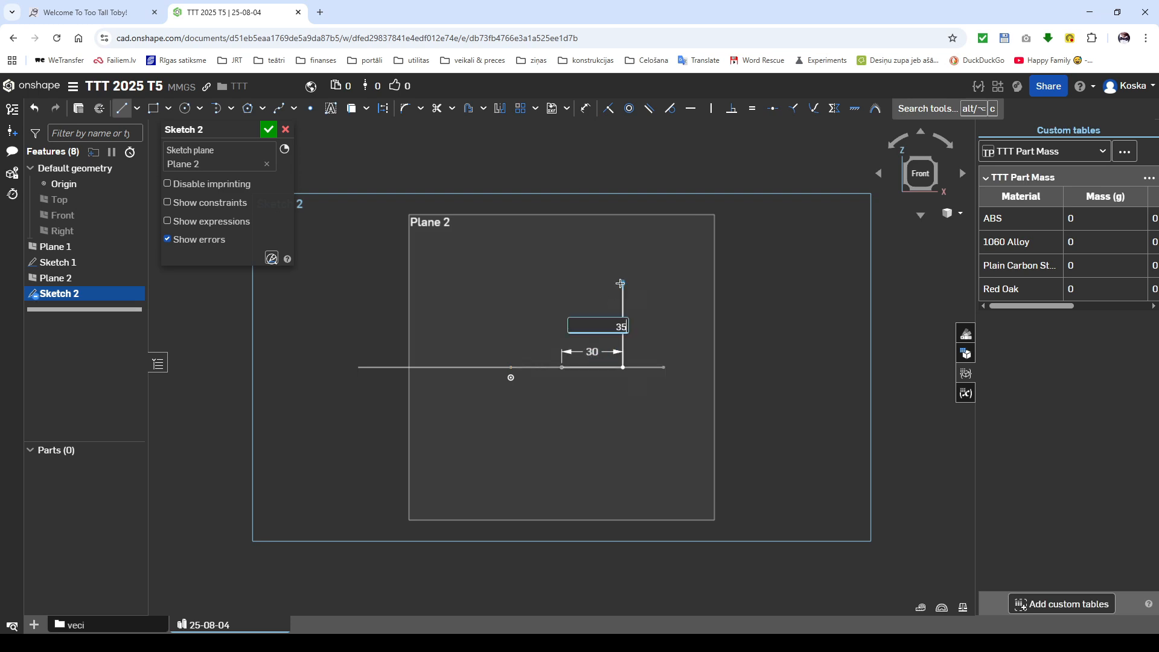
key("Return")
Step: Continue the path with a 15 mm radius tangent arc, a 35 mm horizontal line to the left and a 30 mm vertical line downward
key("t")
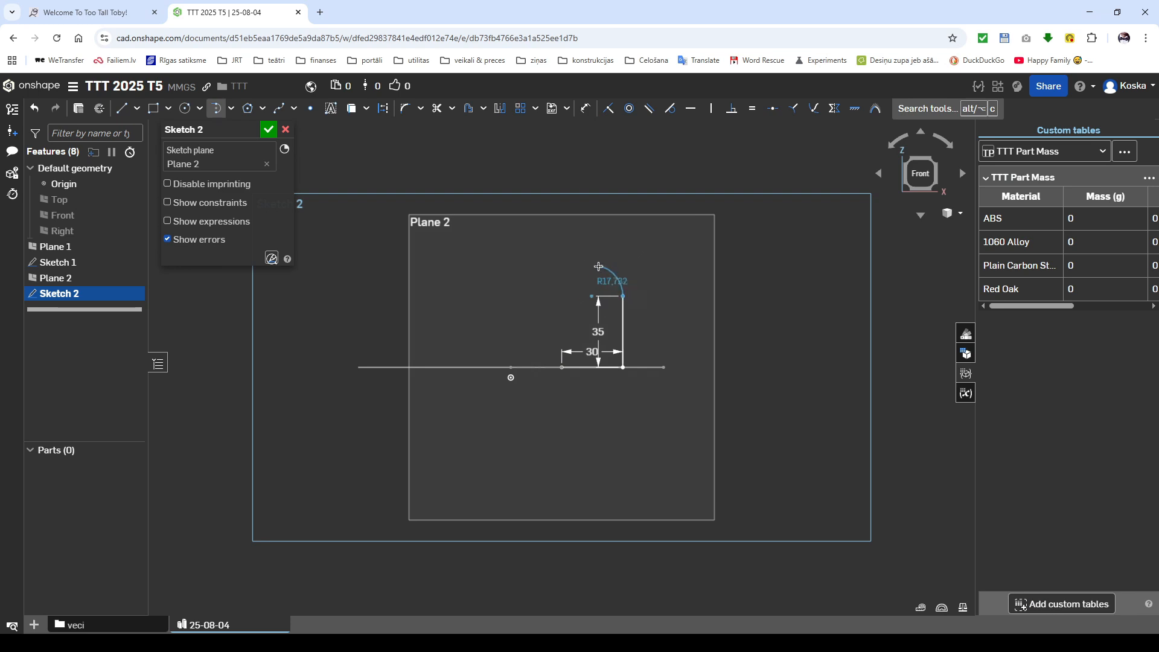
left_click(576, 252)
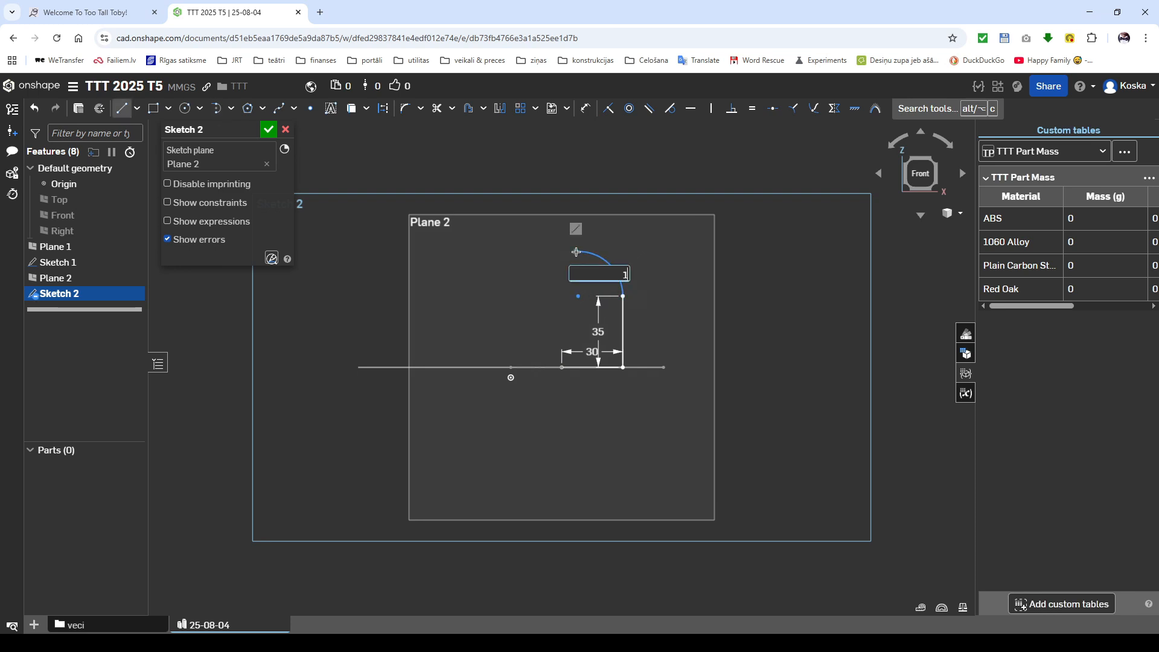
left_click(500, 265)
type("35")
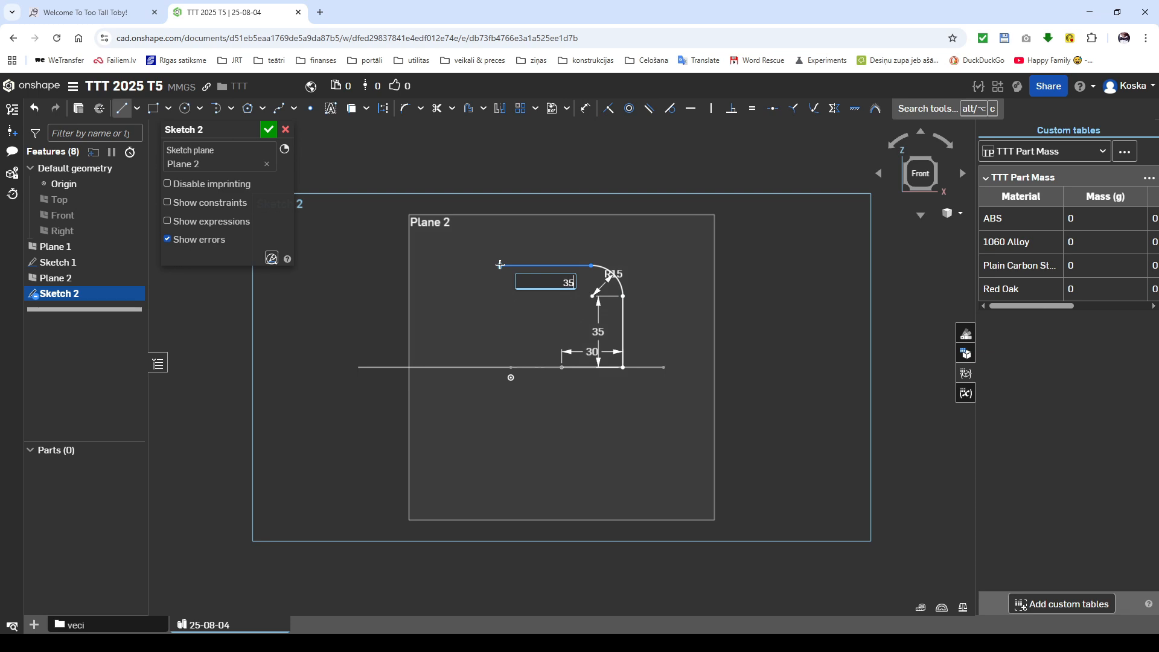
key("Return")
type("30")
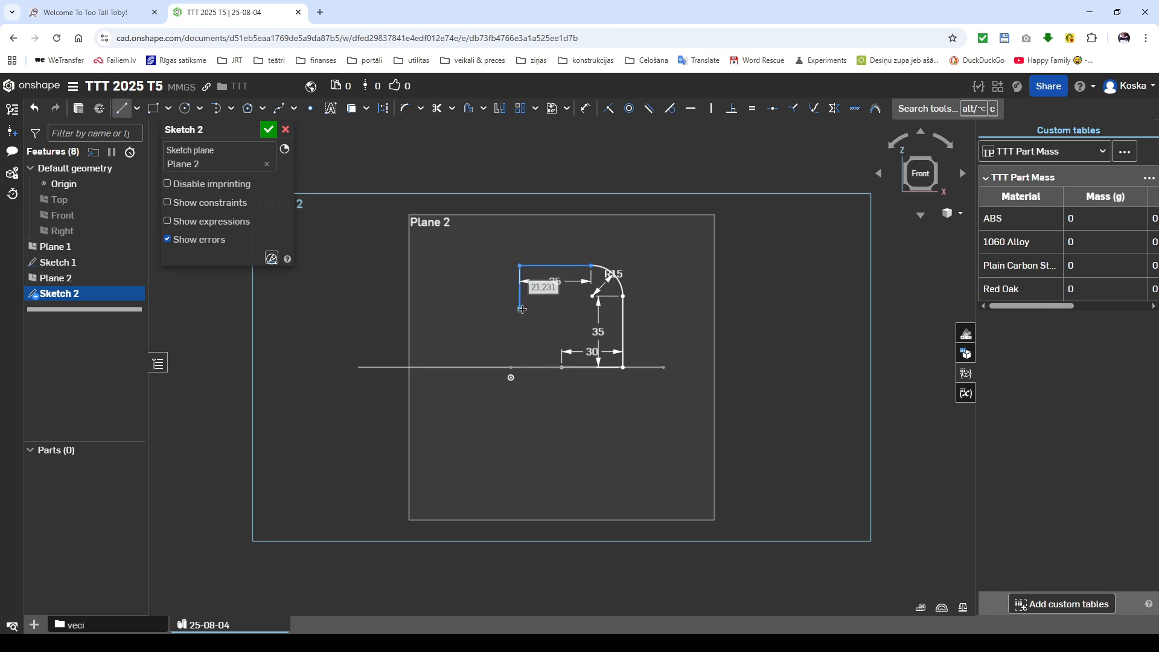
key("Return")
key("Escape")
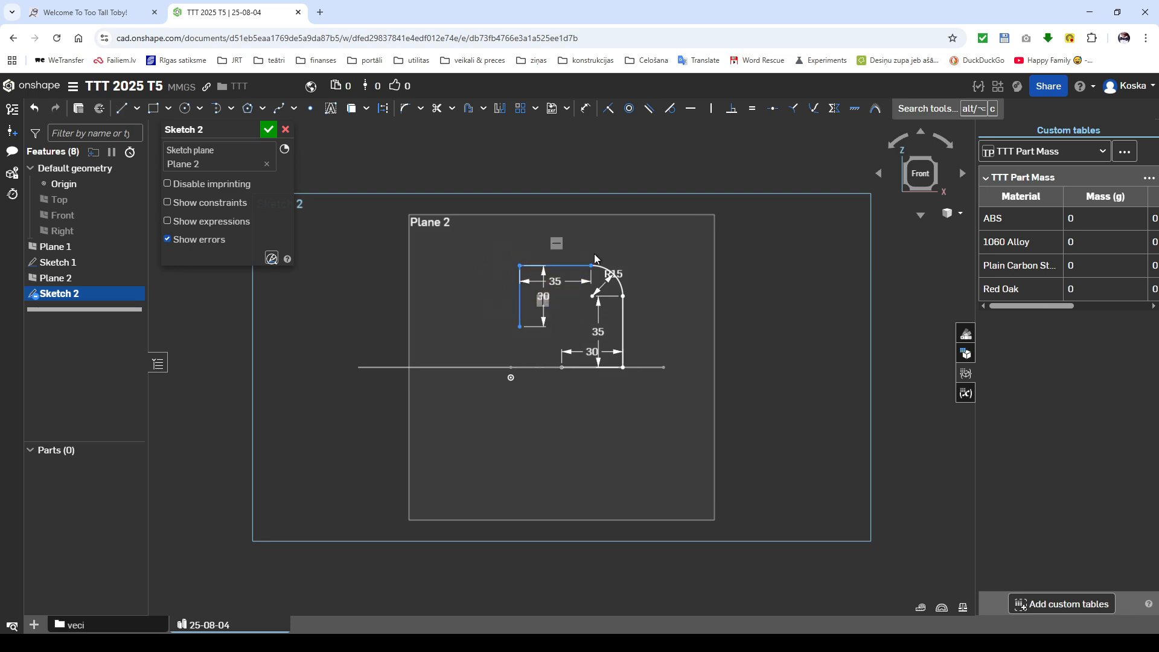
Step: Make the upper horizontal line tangent to the arc and finish the sketch
left_click_drag(614, 248, 578, 283)
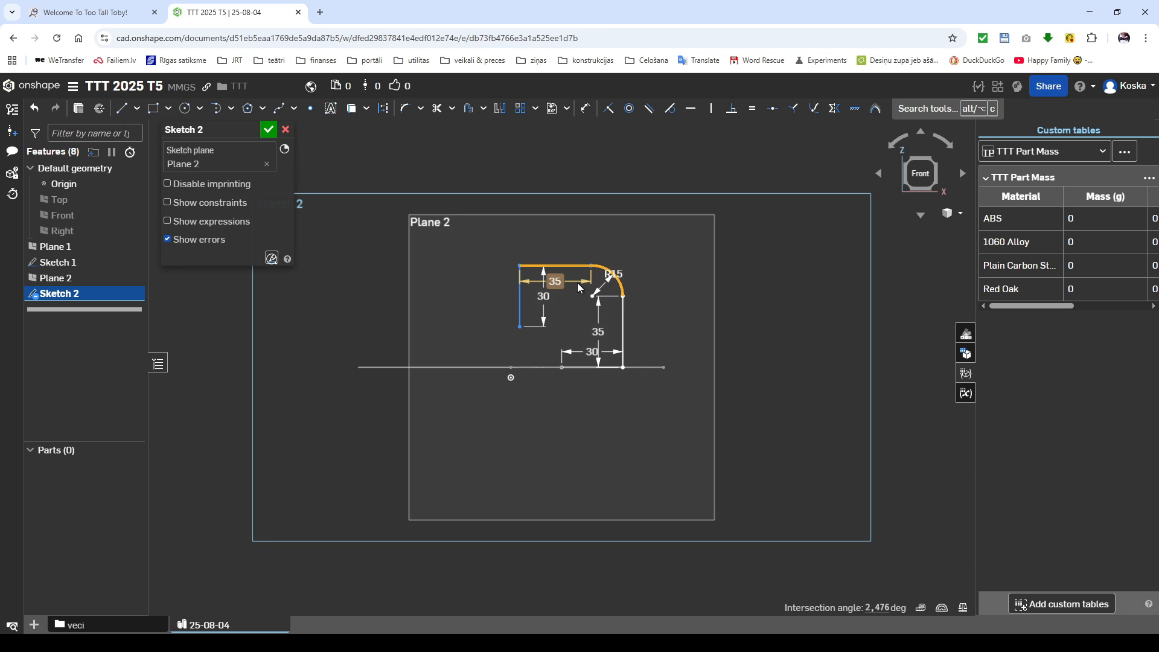
key("t")
left_click(269, 130)
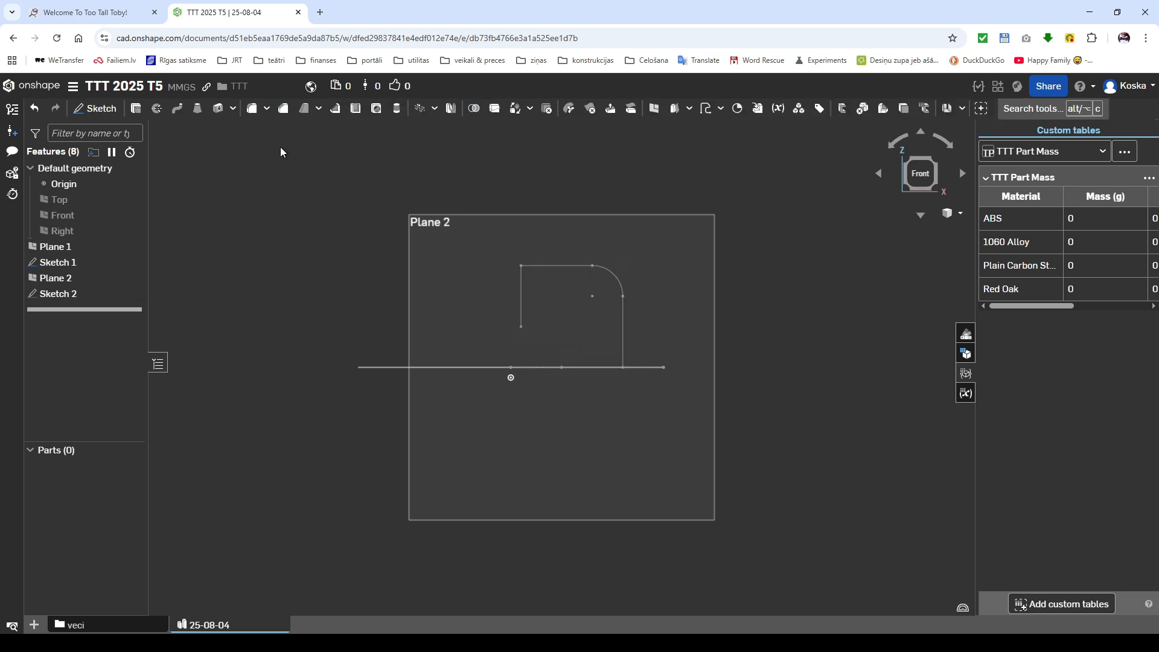
Step: Create a composite curve from the edges of both path sketches
left_click(721, 109)
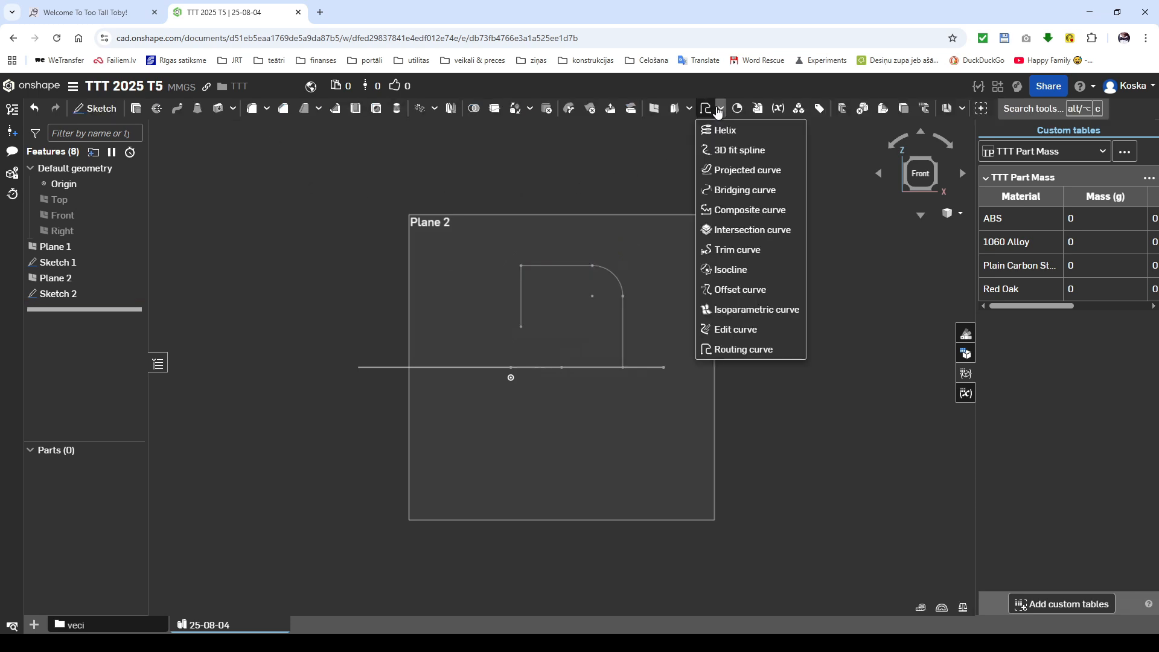
left_click(751, 211)
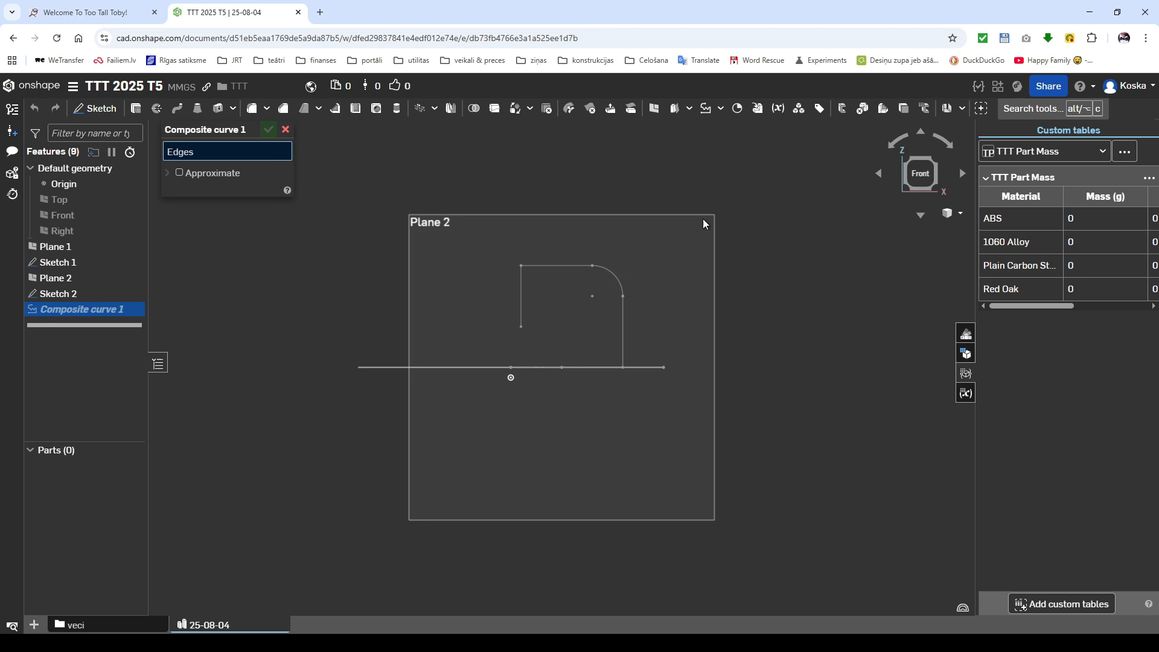
left_click(70, 266)
left_click(60, 294)
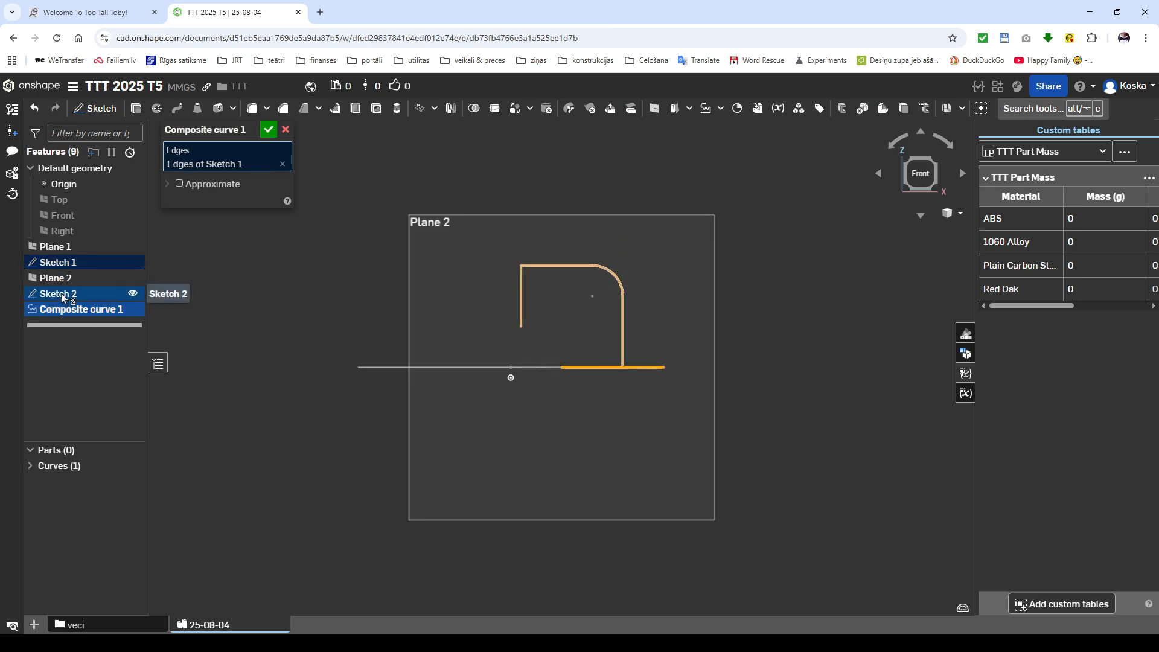
left_click(269, 131)
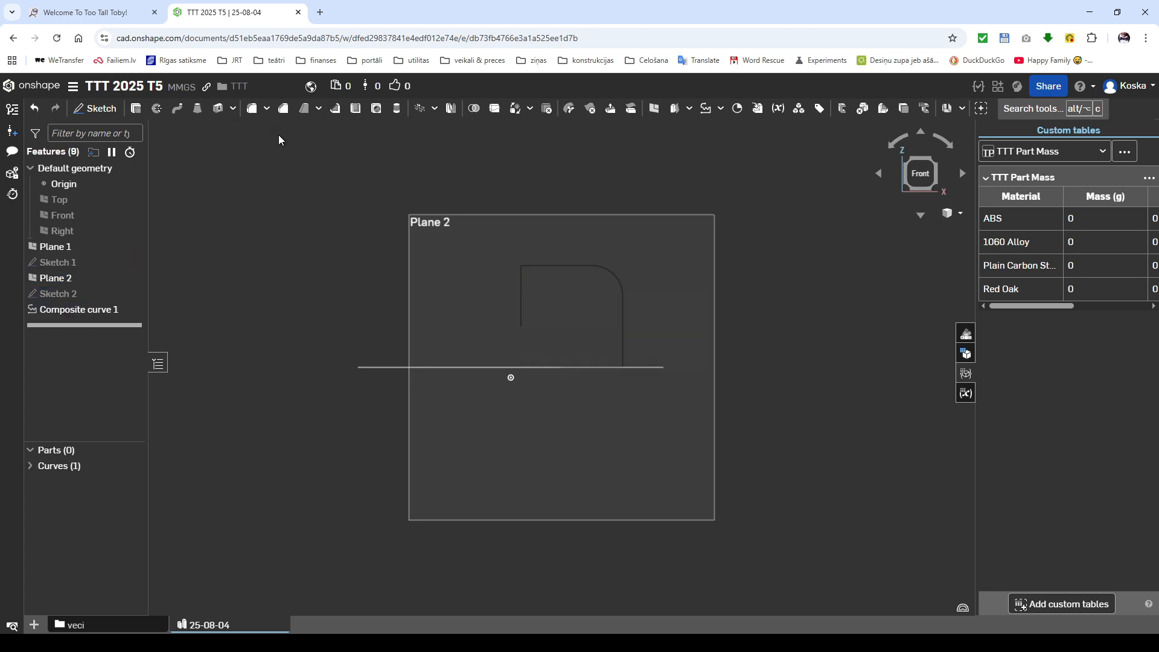
Step: Create a routing curve from the origin to a point at X 99 mm, Y -99 mm, Z 99 mm
left_click(721, 109)
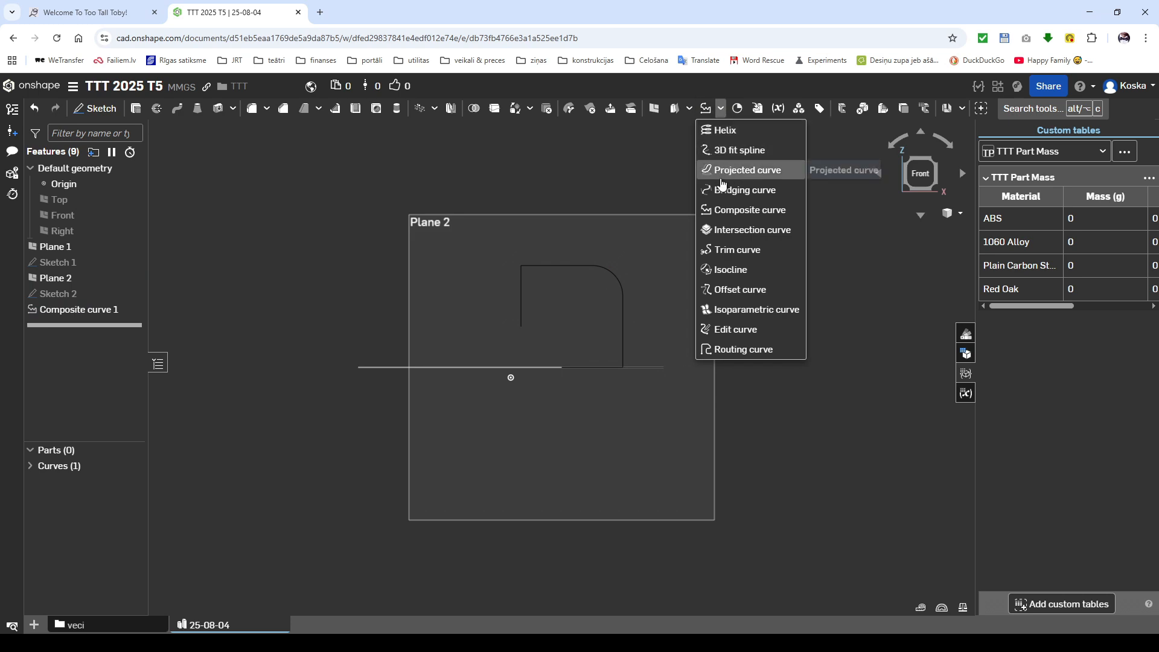
left_click(734, 349)
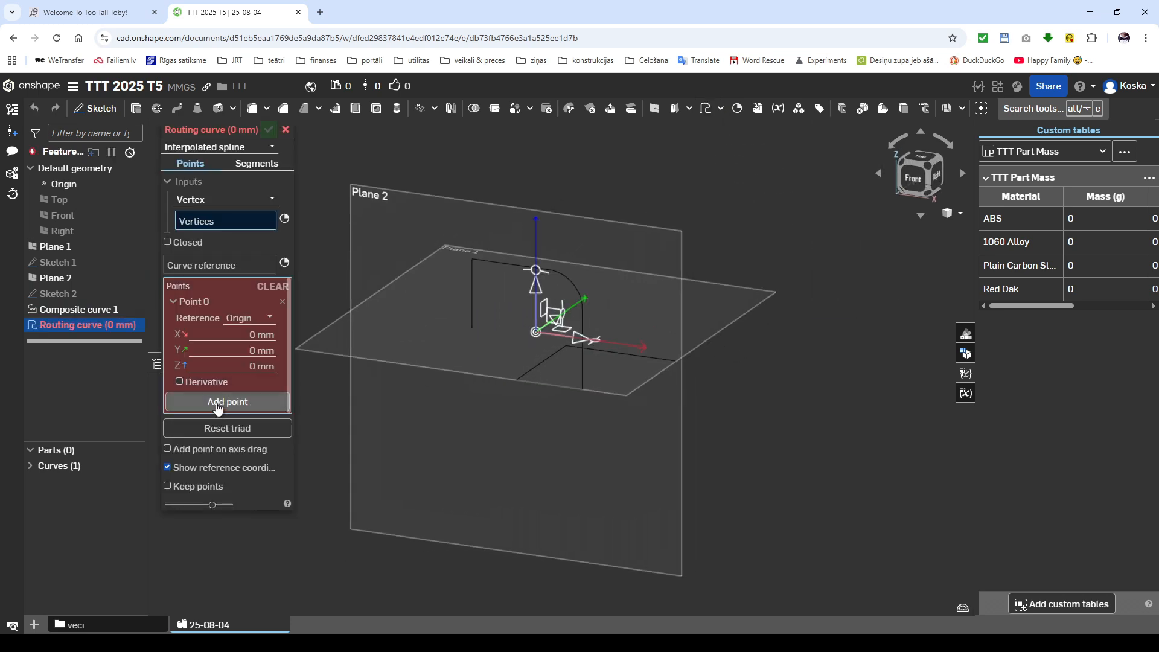
left_click(219, 409)
left_click(267, 334)
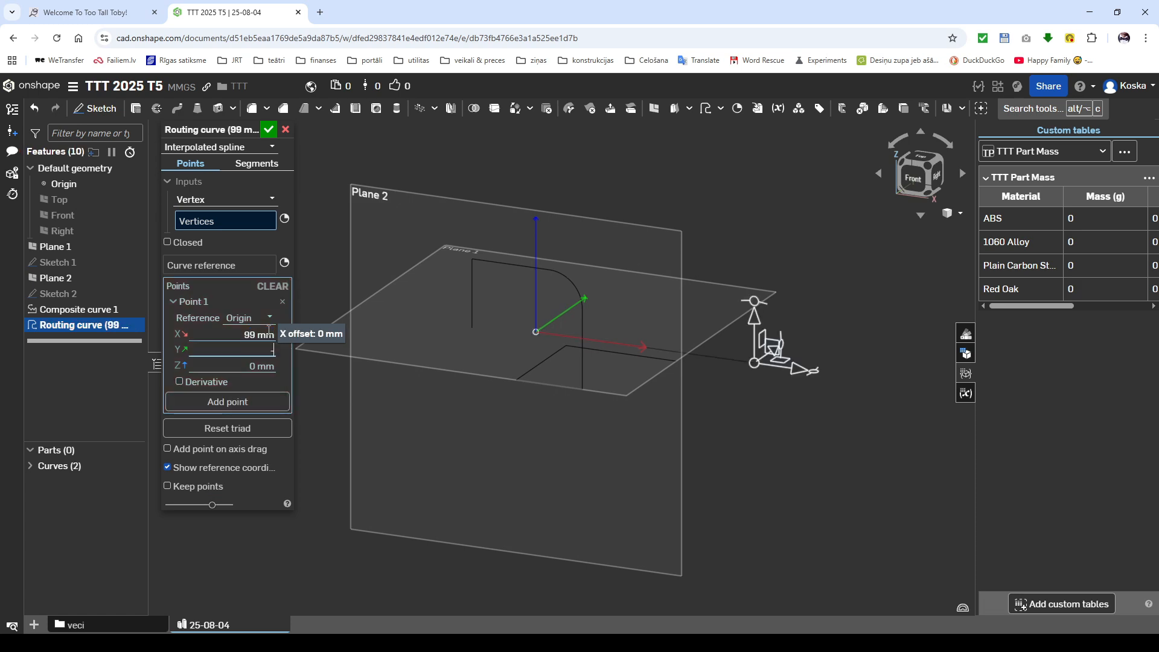
type("-99")
key("Tab")
type("99")
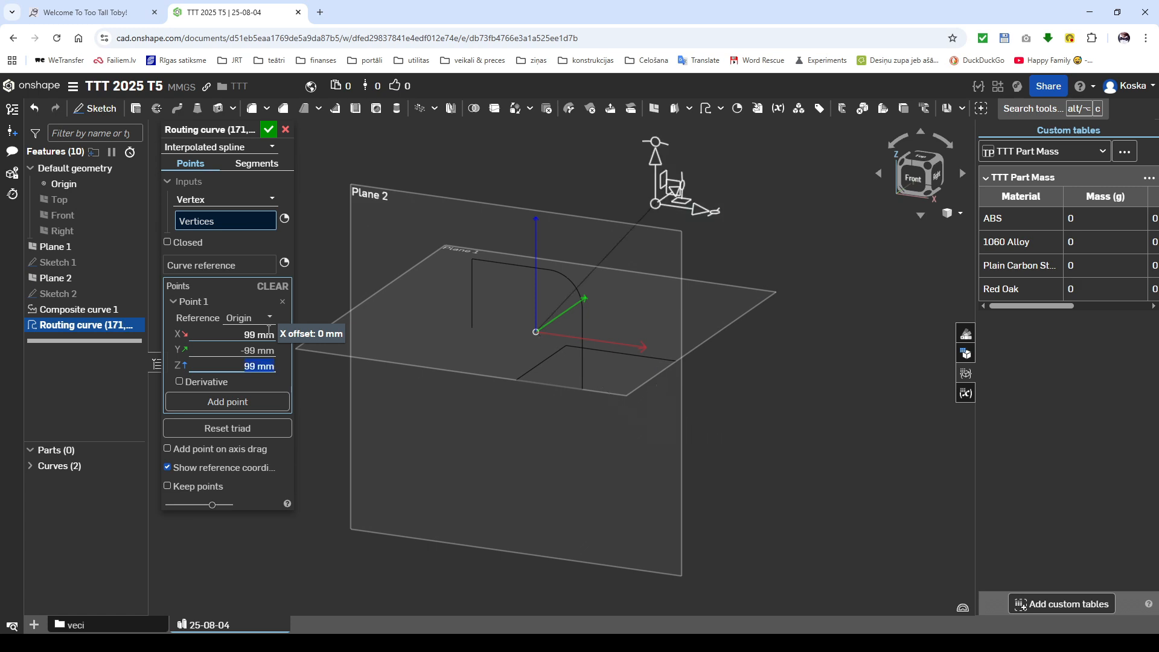
left_click(268, 129)
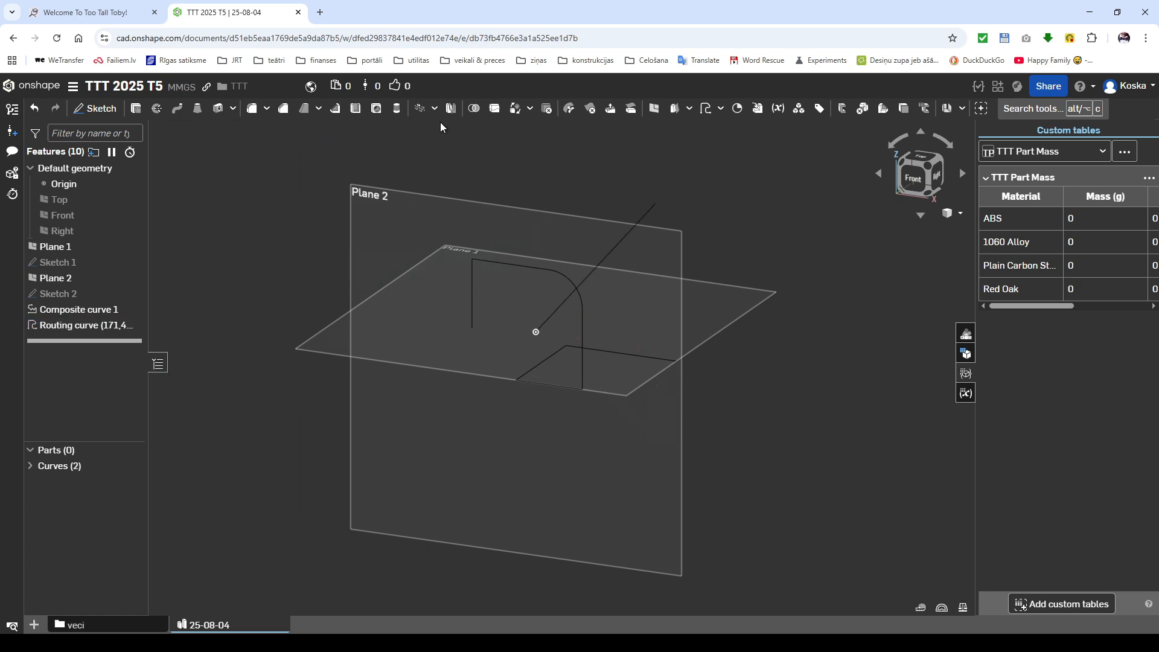
Step: Circular-pattern the composite curve about the diagonal routing curve, with 3 equally spaced instances over 360 degrees
left_click(420, 108)
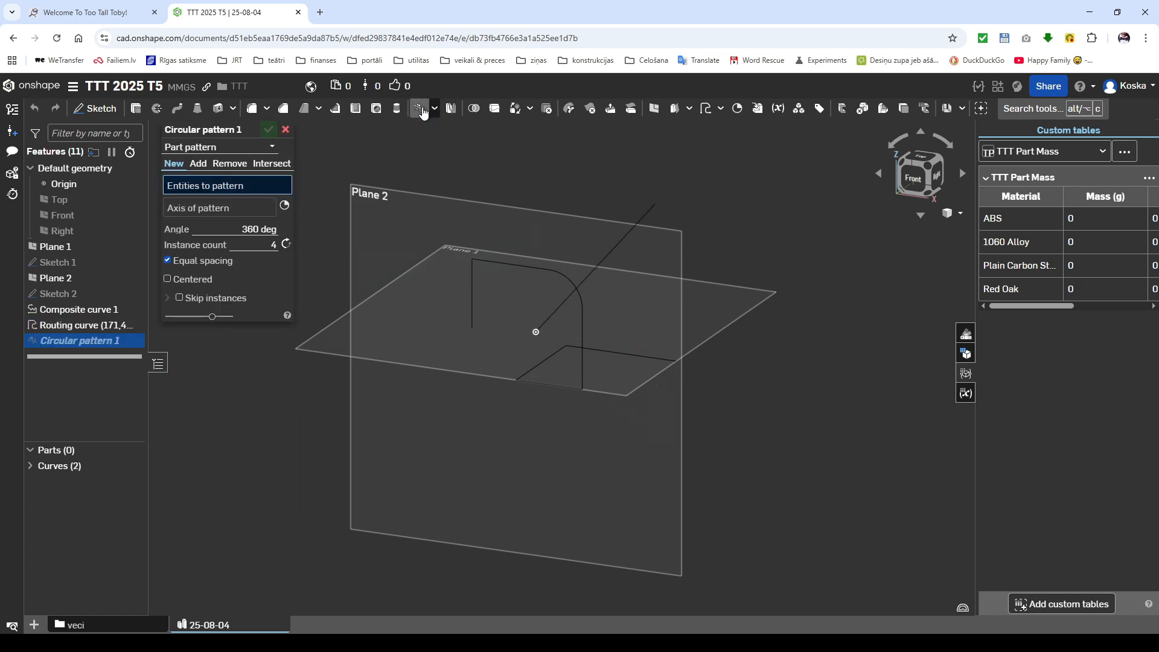
left_click(503, 260)
left_click(229, 221)
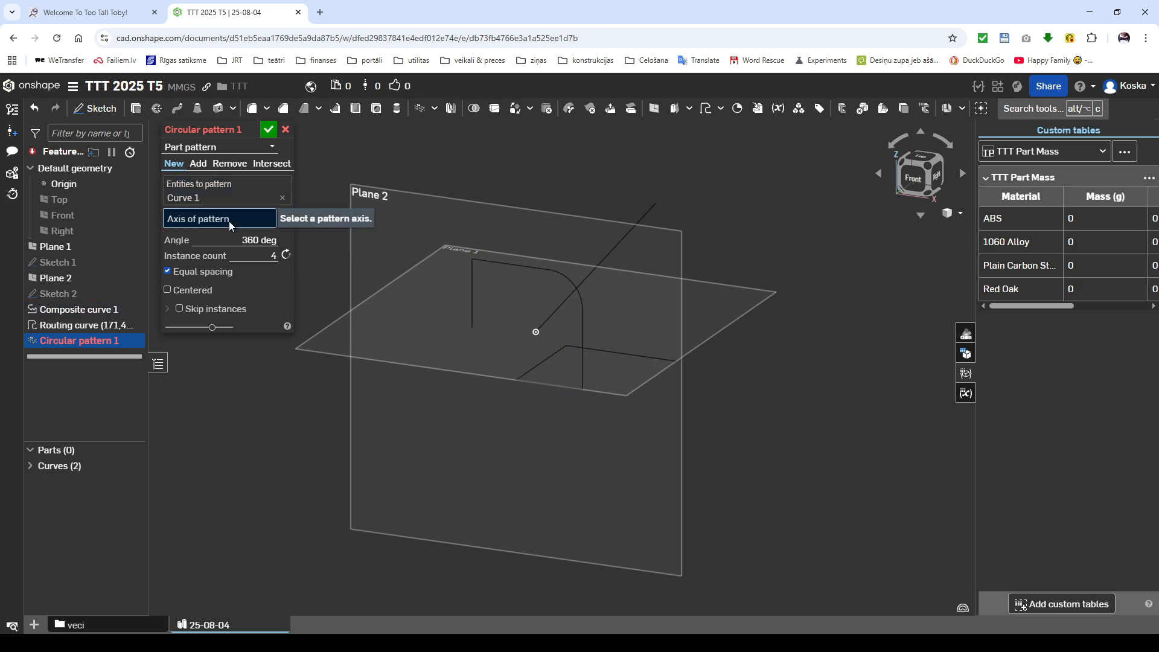
left_click(598, 269)
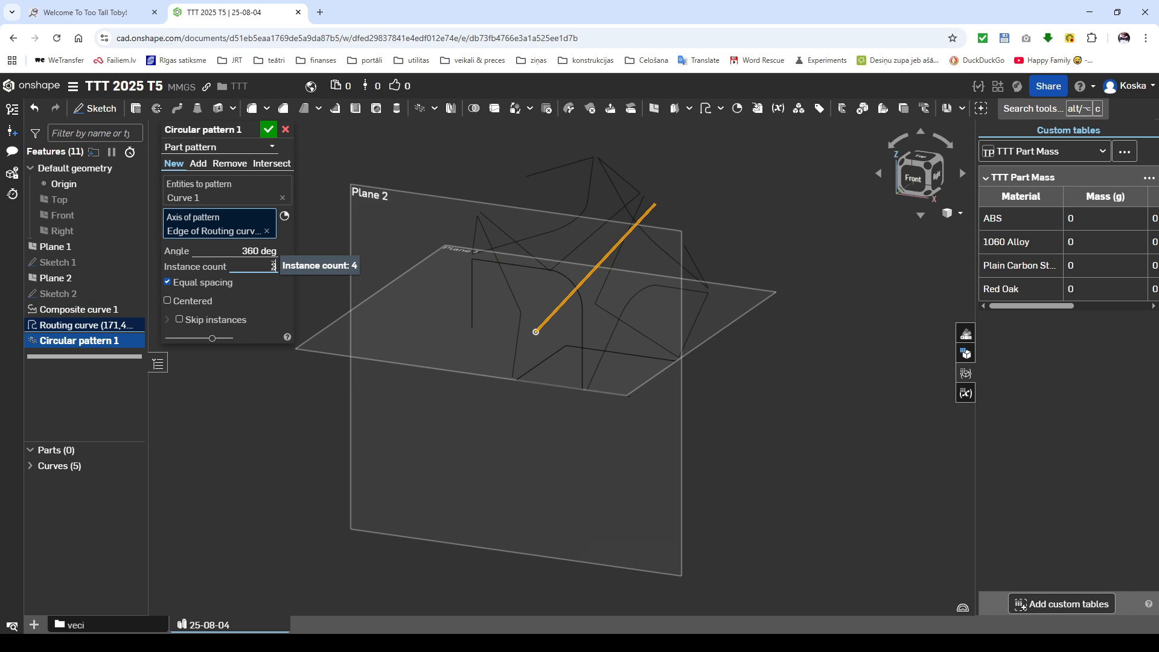
left_click(269, 129)
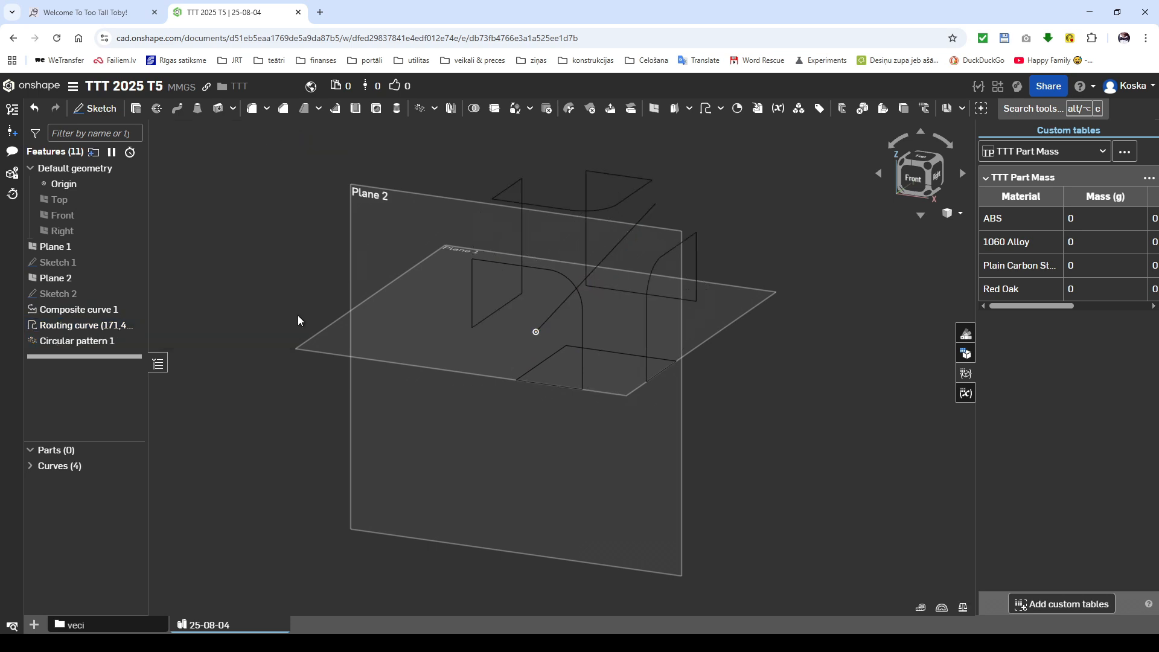
Step: On Plane 2, sketch a 10 mm square centred on the front corner of the composite curve's path and finish the sketch
left_click(396, 453)
key("shift+s")
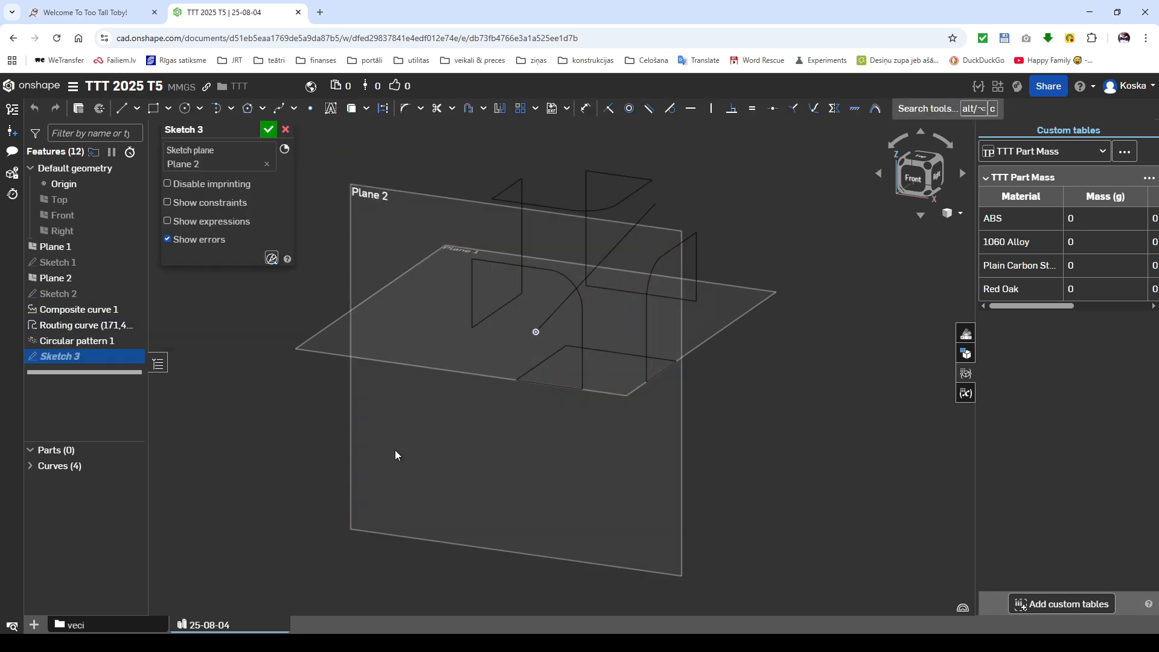
key("r")
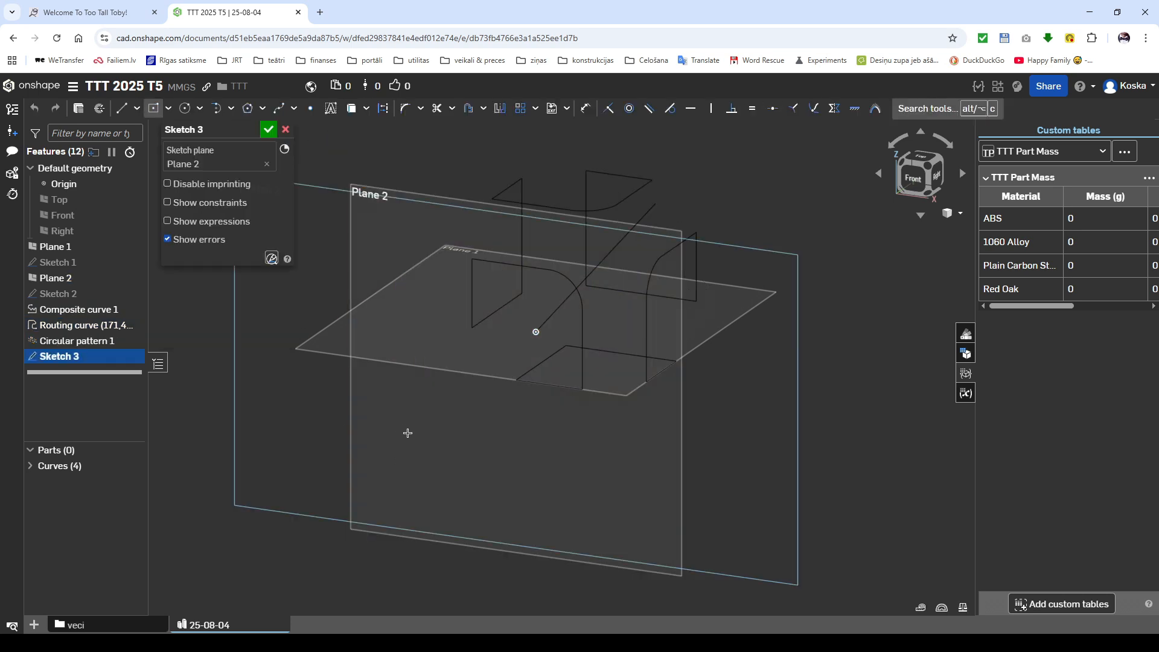
left_click(517, 379)
type("10")
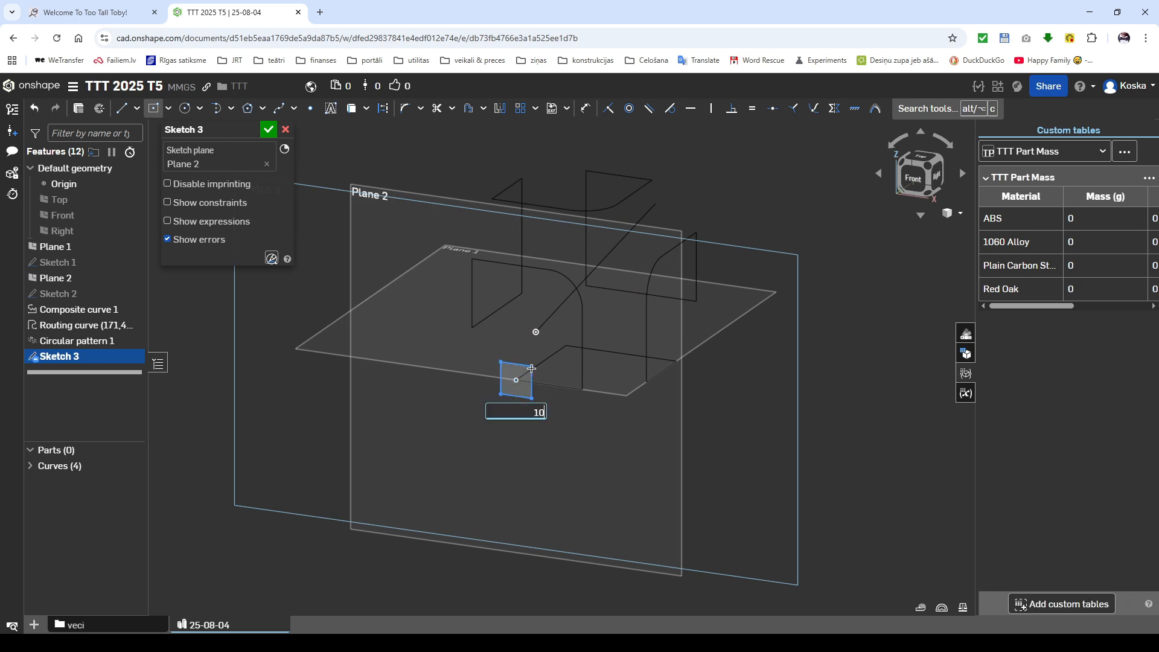
key("Return")
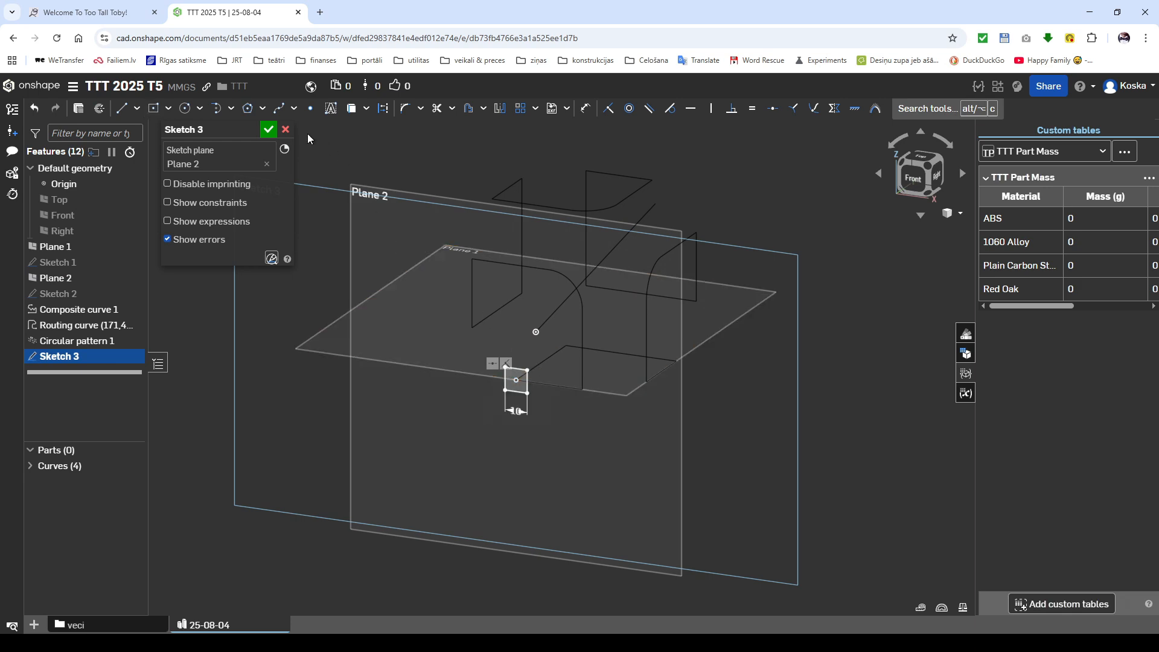
left_click(268, 130)
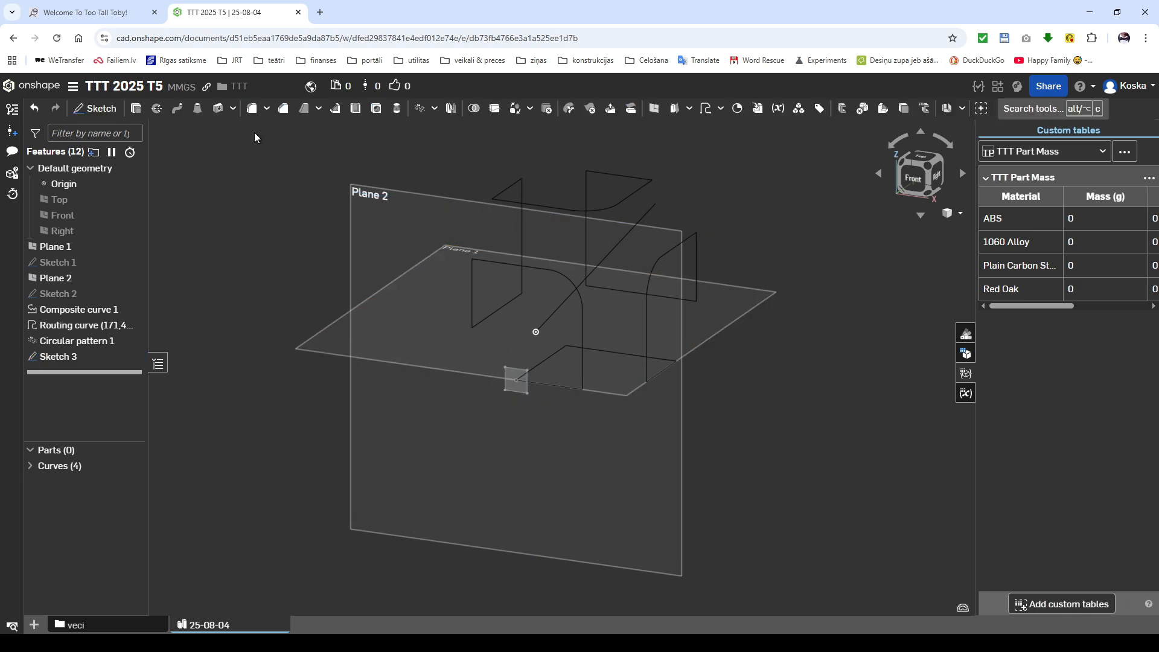
Step: Sweep the 10 mm square as a new solid along the composite curve and its two patterned copies
left_click(177, 109)
left_click(520, 390)
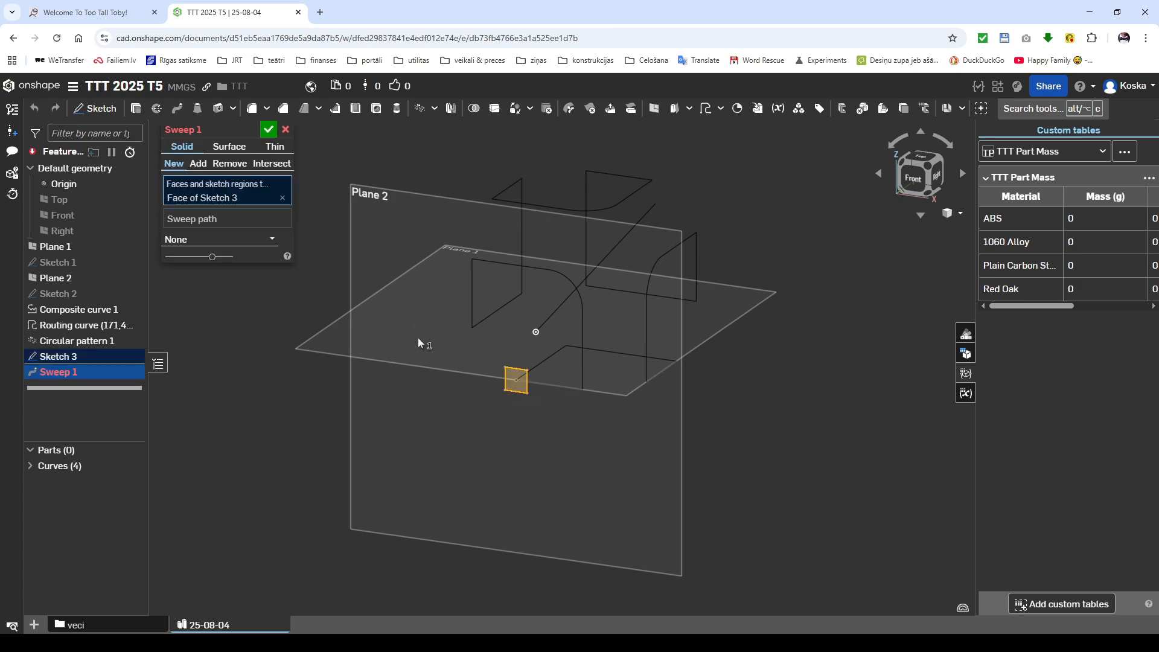
left_click(259, 221)
left_click(565, 344)
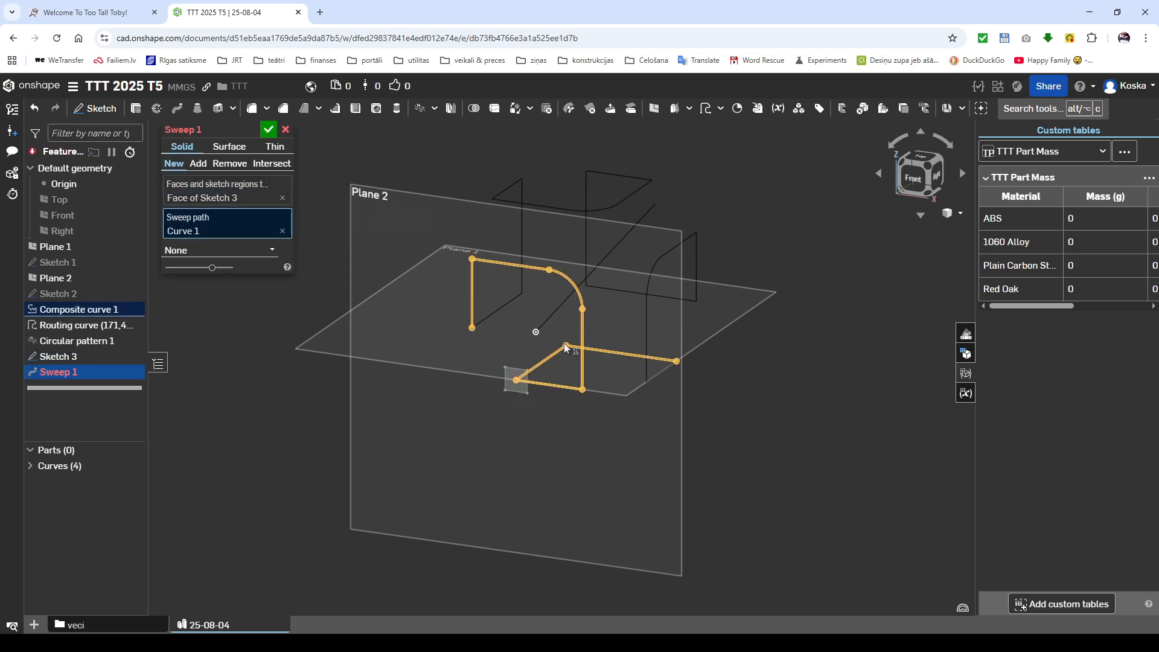
left_click(645, 317)
left_click(539, 207)
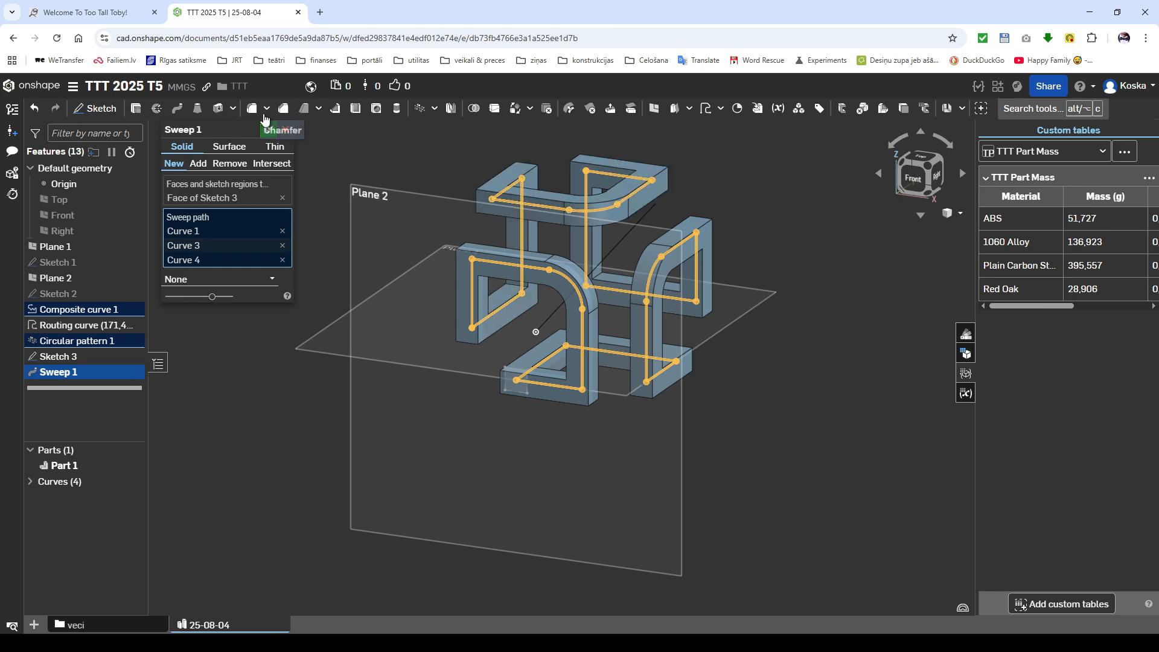
left_click(269, 130)
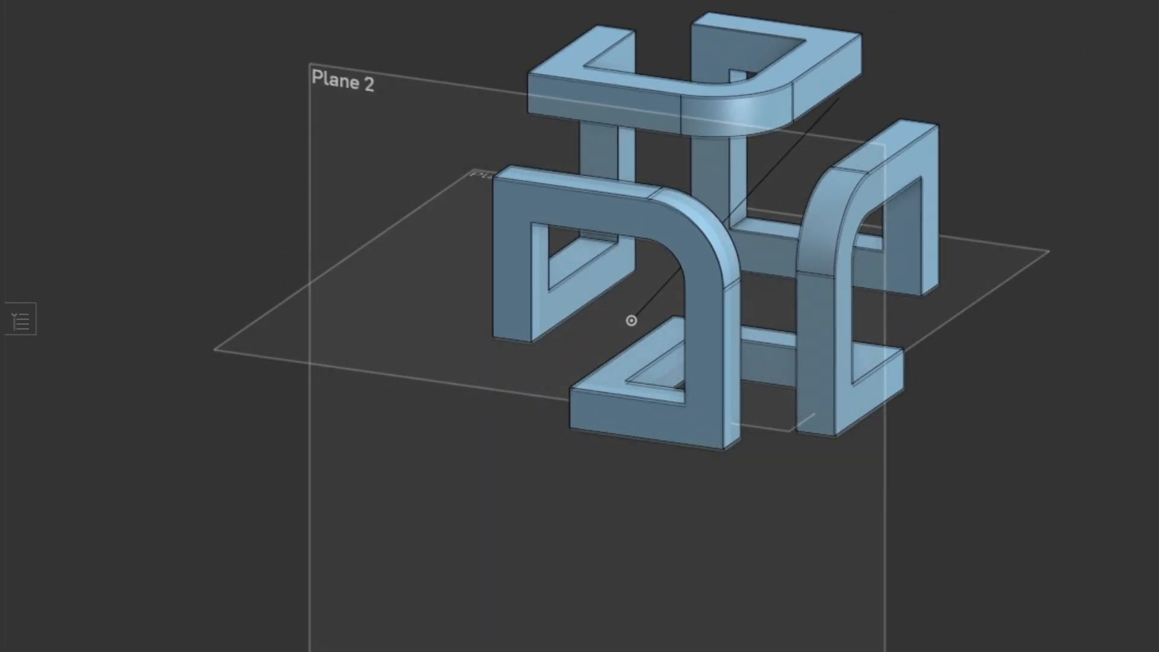
Step: Examine the swept part in the isometric view and from rotated angles around it
key("shift+7")
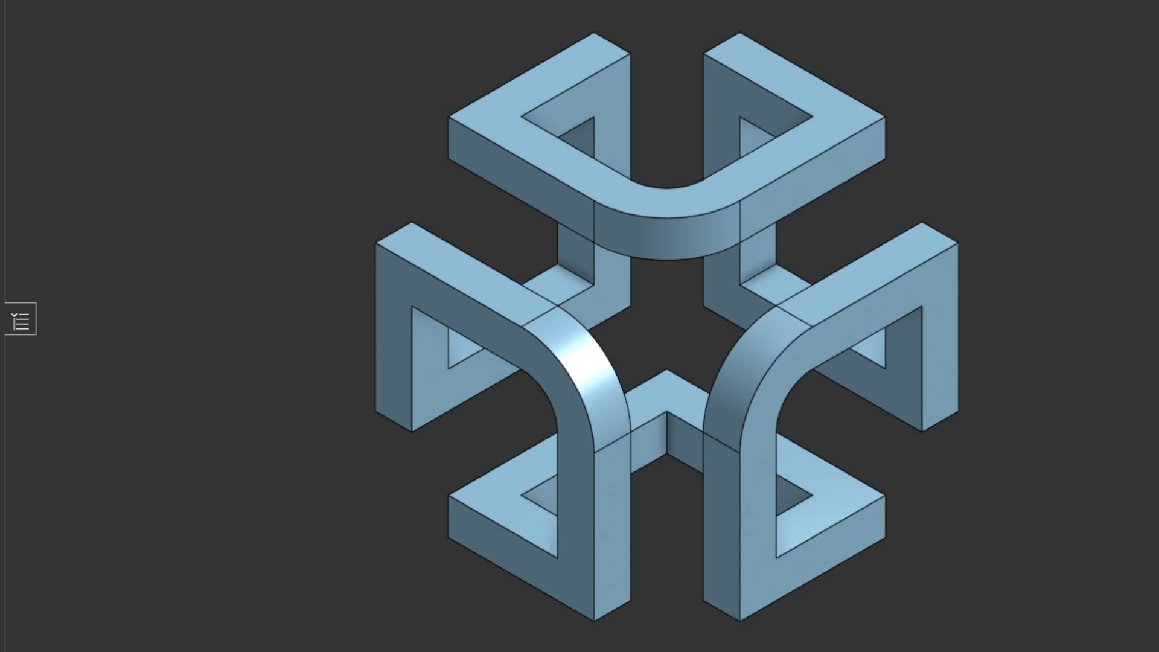
key("Right")
key("Right")
key("Right")
key("Right")
key("Right")
key("Right")
key("Right")
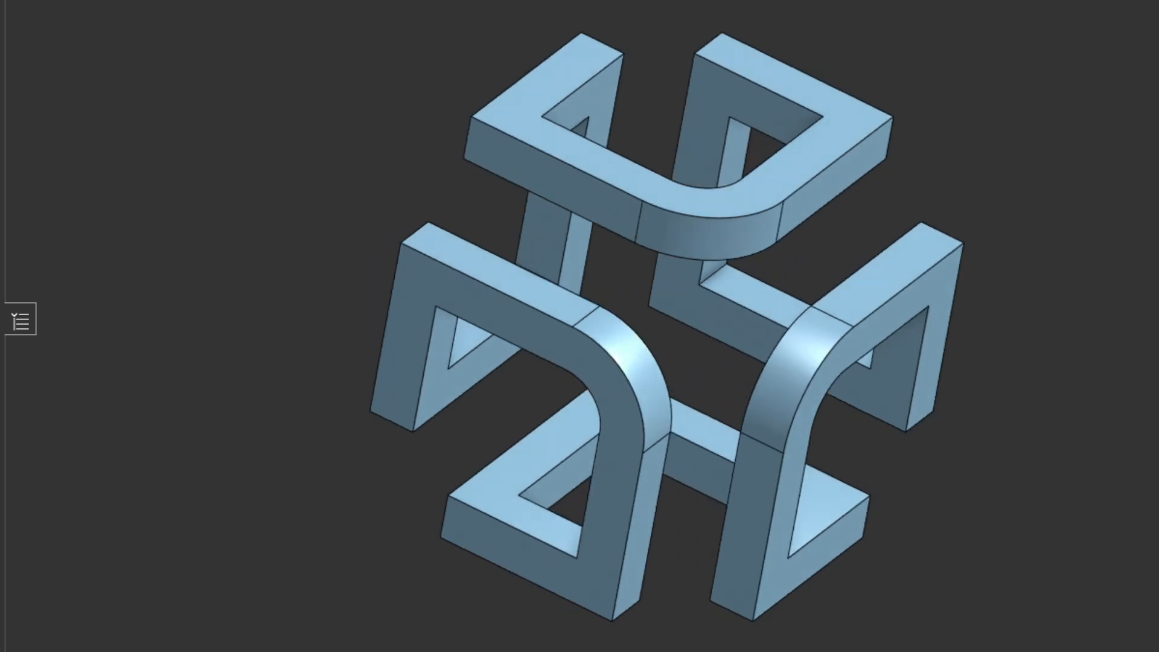
key("Right")
key("Right")
key("Right")
key("Right")
key("Right")
key("Right")
key("Right")
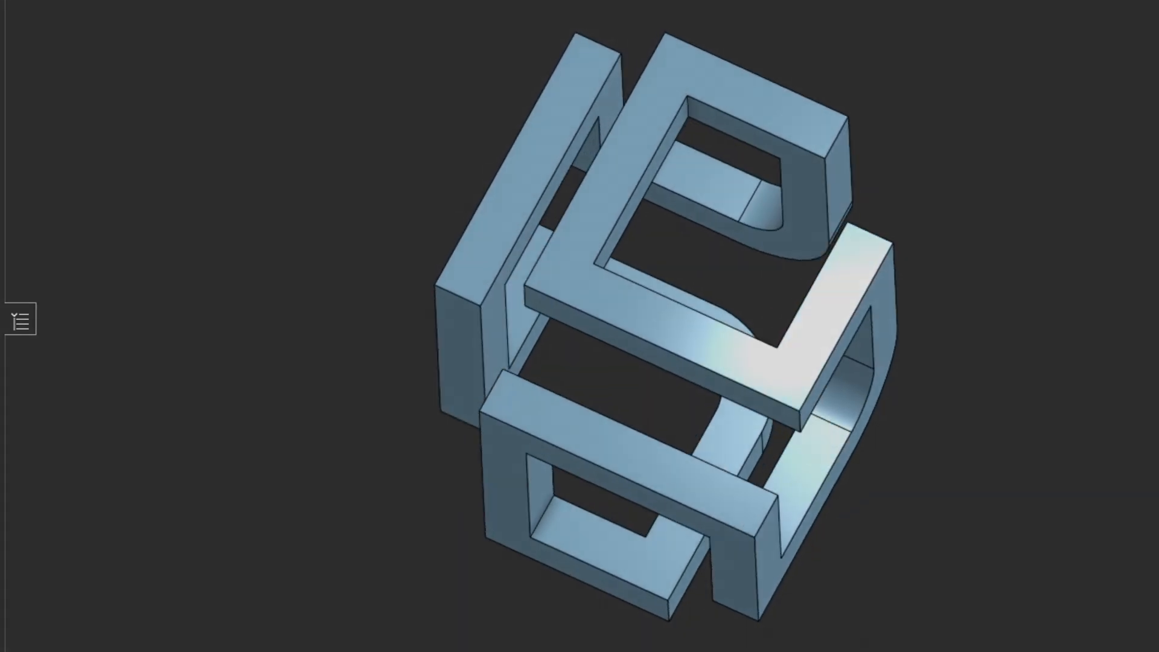